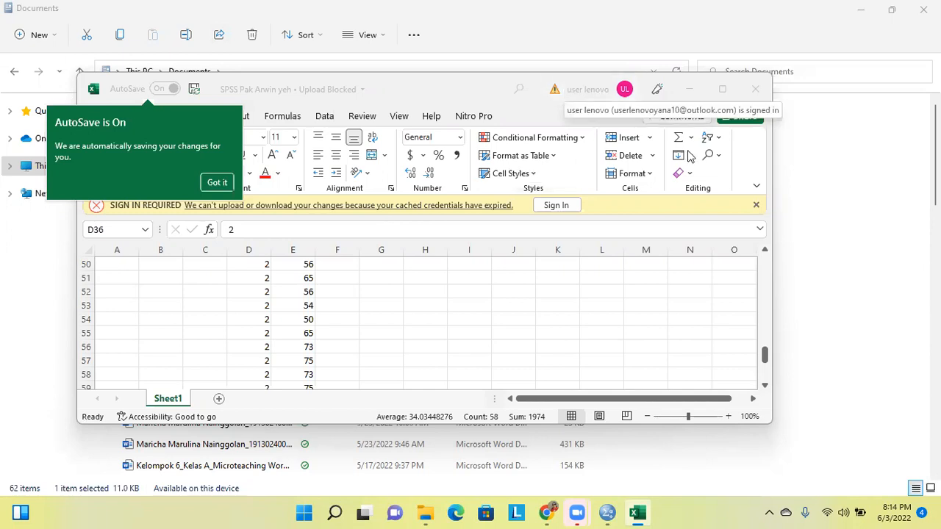
Step: Open the Metodologi Penelitian Pendidikan final exam document, modified 6/3/2022 5:29 PM, from the Documents folder
mouse_move(577, 513)
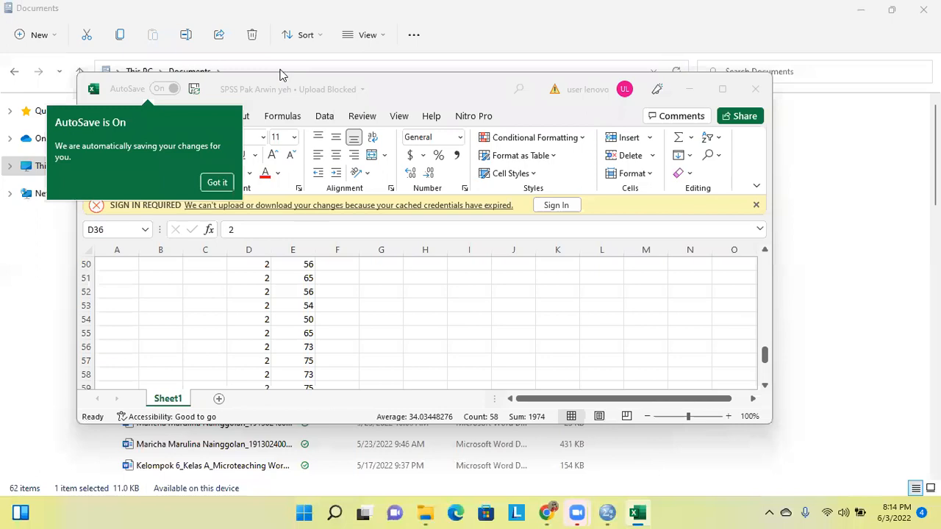
click(851, 177)
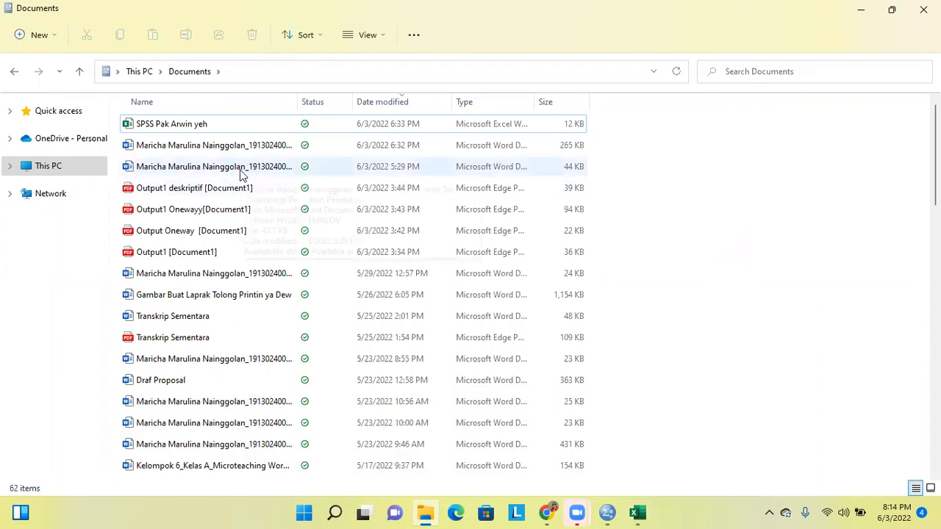
double_click(242, 175)
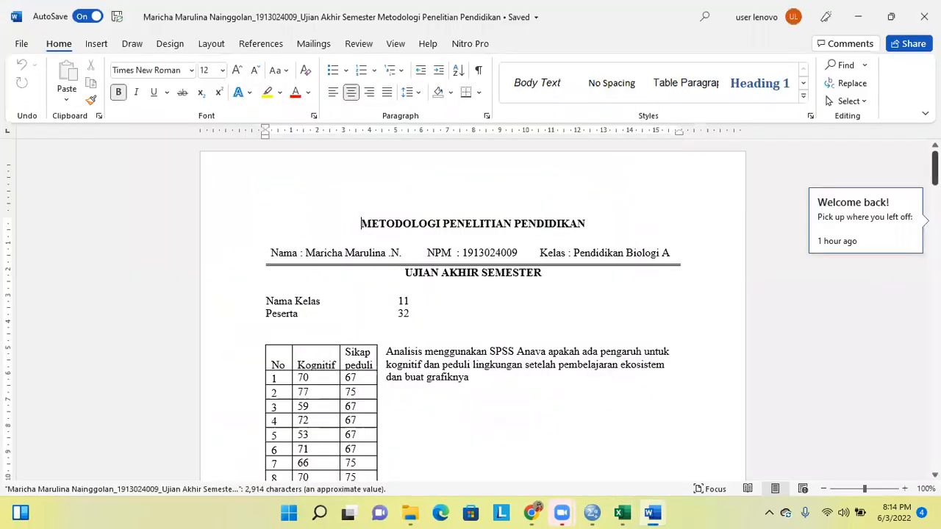
Step: Read the exam's SPSS Anava task and examine its table of Kognitif and Sikap peduli scores
scroll(473, 331, down, 3)
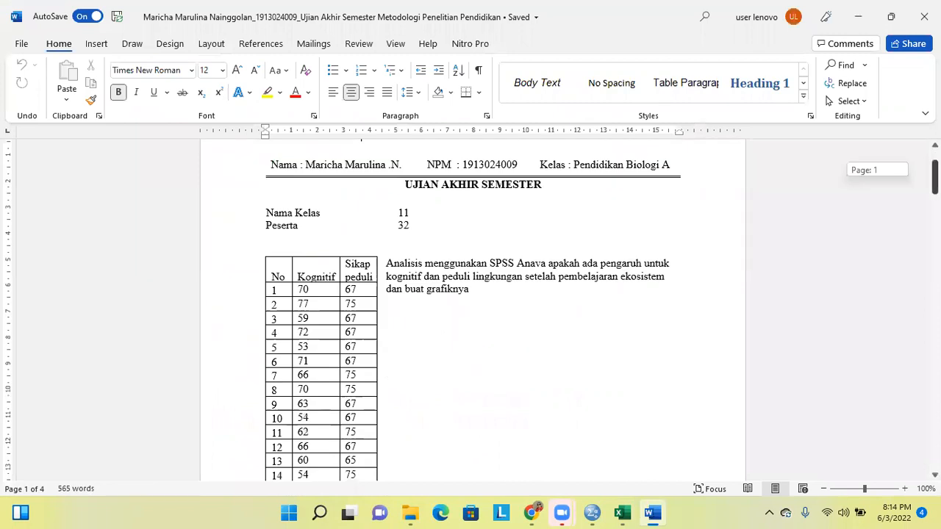
scroll(472, 309, down, 4)
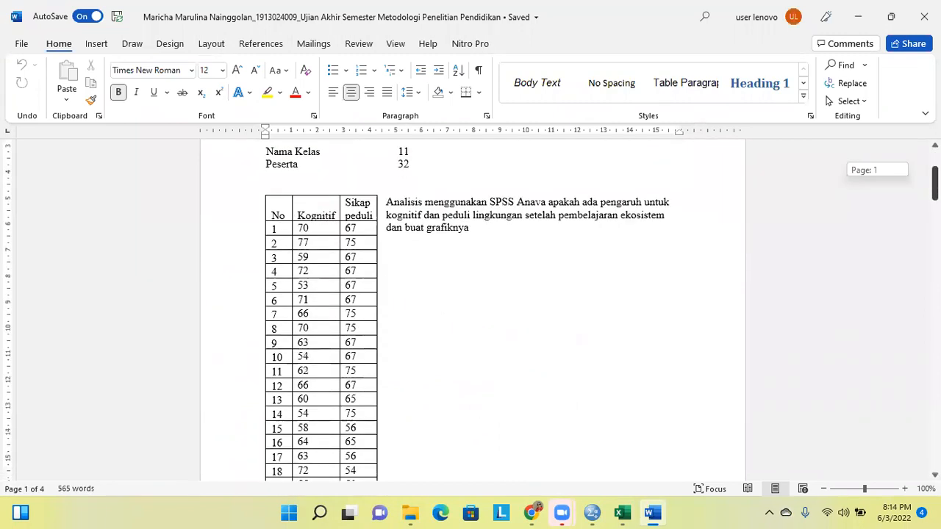
scroll(472, 309, up, 1)
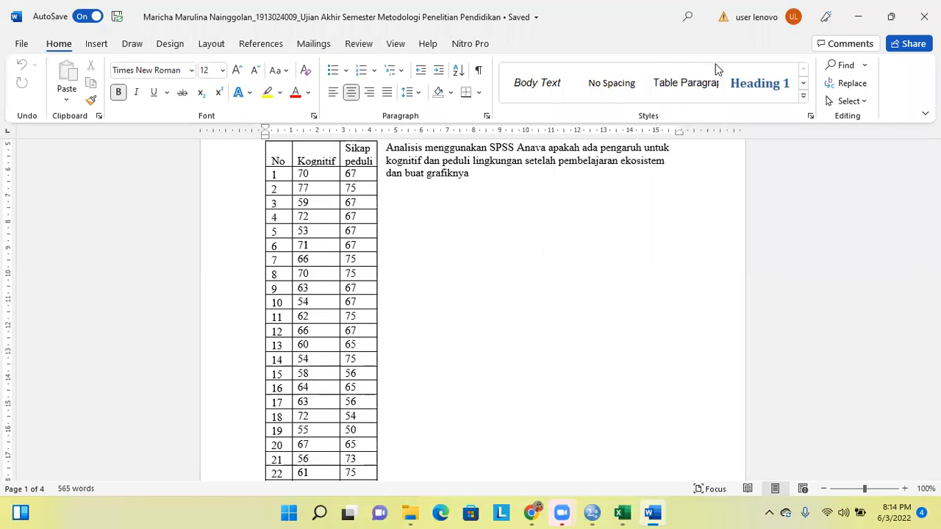
scroll(472, 308, down, 2)
scroll(473, 309, up, 4)
scroll(473, 309, down, 10)
scroll(473, 309, up, 10)
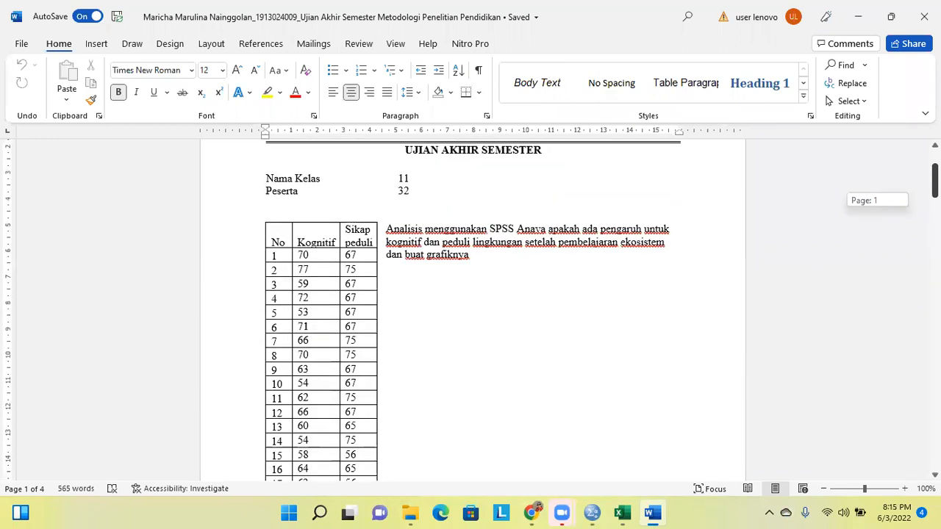
scroll(472, 309, down, 2)
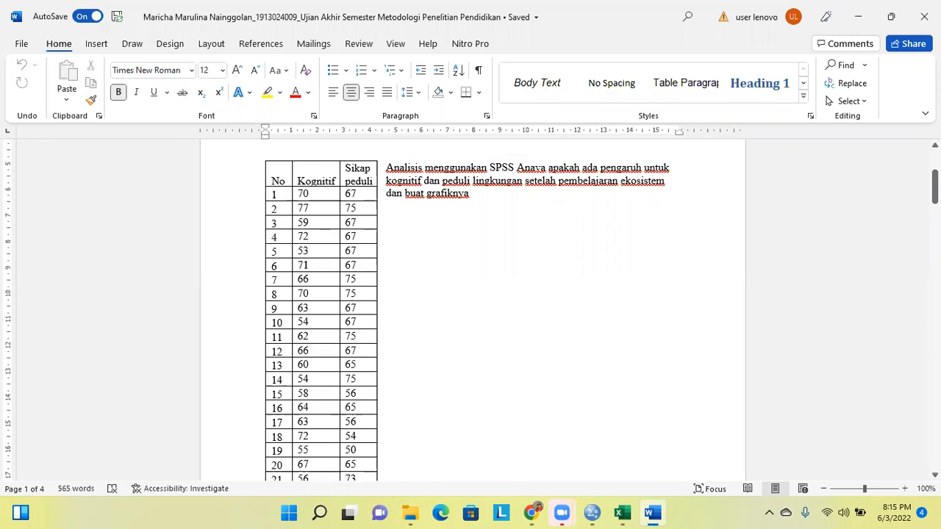
mouse_move(935, 186)
mouse_down()
mouse_move(935, 200)
mouse_move(935, 185)
mouse_up()
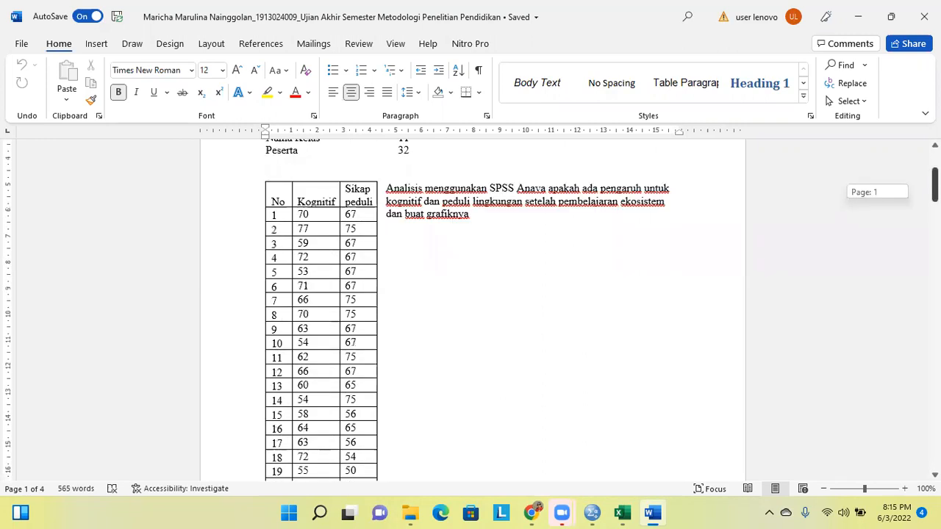
scroll(665, 284, down, 1)
scroll(664, 284, down, 2)
scroll(516, 288, down, 2)
scroll(516, 288, up, 5)
scroll(516, 287, down, 1)
scroll(516, 288, up, 2)
scroll(517, 287, down, 6)
scroll(516, 288, up, 3)
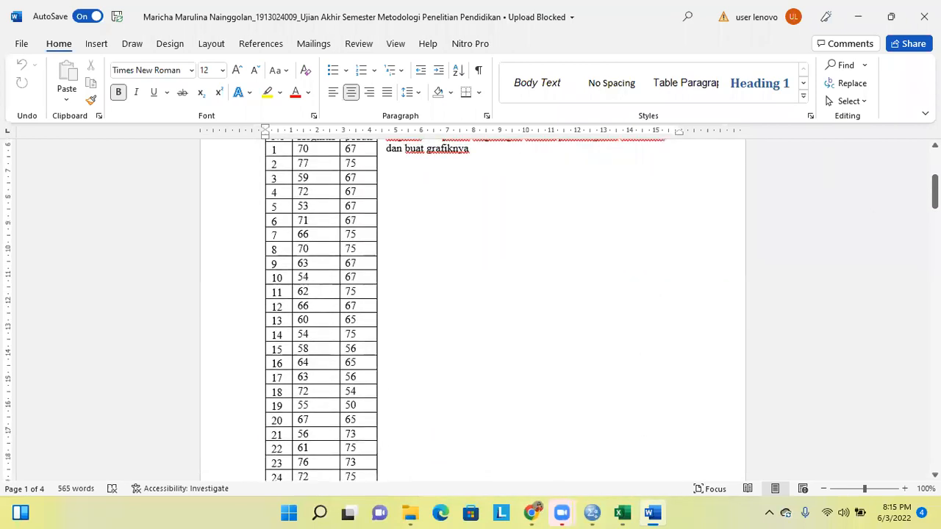
drag(935, 201, 935, 196)
scroll(304, 173, down, 1)
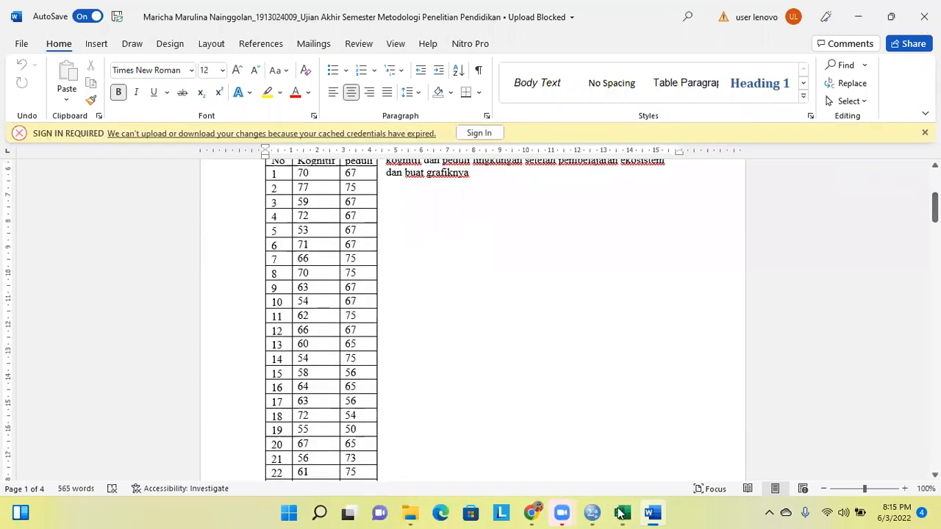
Step: Switch to the Excel workbook, maximize its window and select the Kode and Hasil data in D3:E19
mouse_move(622, 513)
click(618, 472)
click(723, 89)
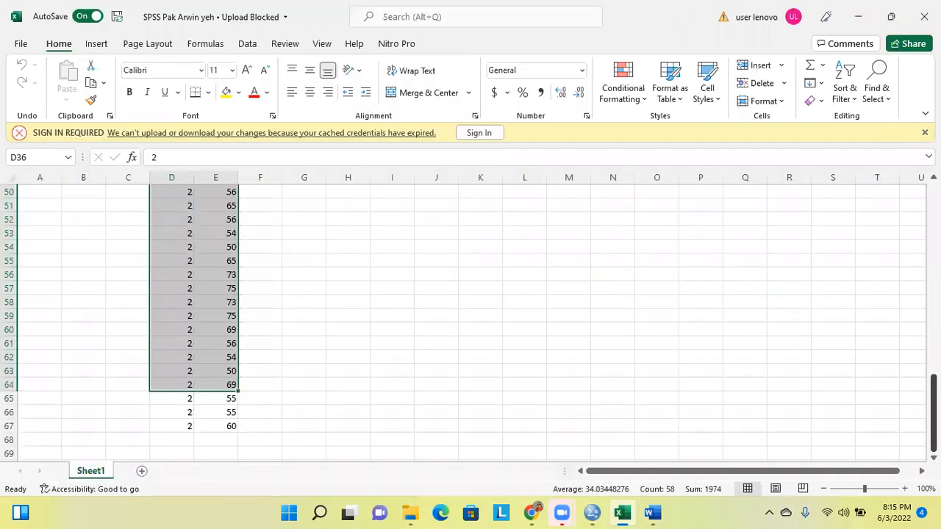
drag(932, 381, 259, 190)
drag(154, 220, 223, 441)
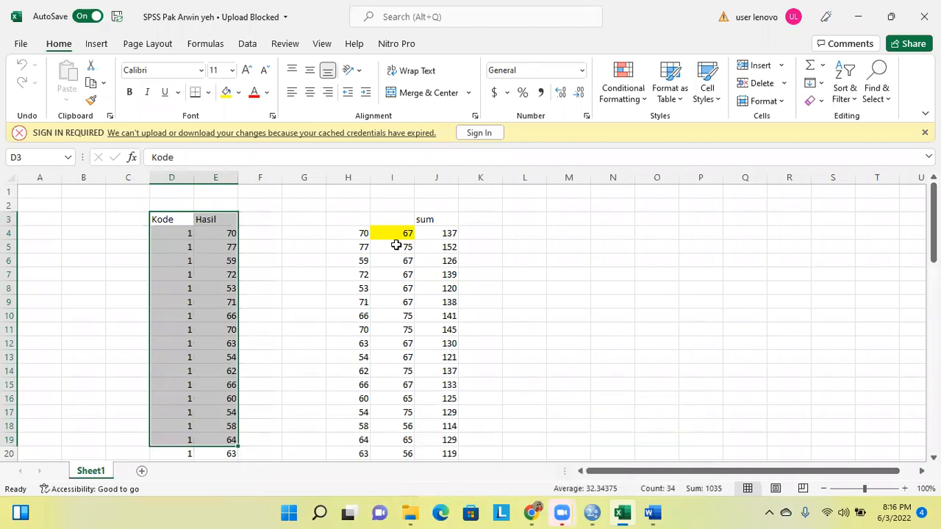
Step: Compare the score table in the Word document with the Kode and Hasil columns in the Excel workbook
mouse_move(653, 513)
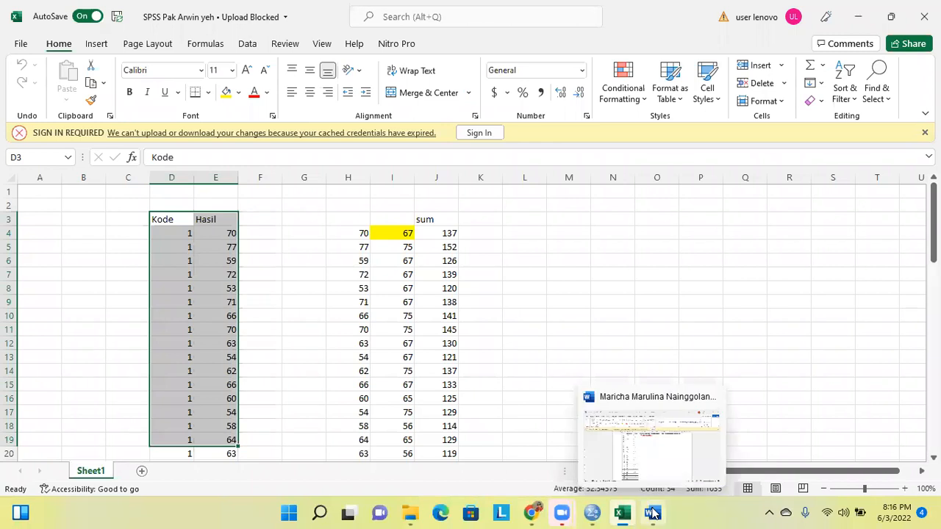
click(645, 455)
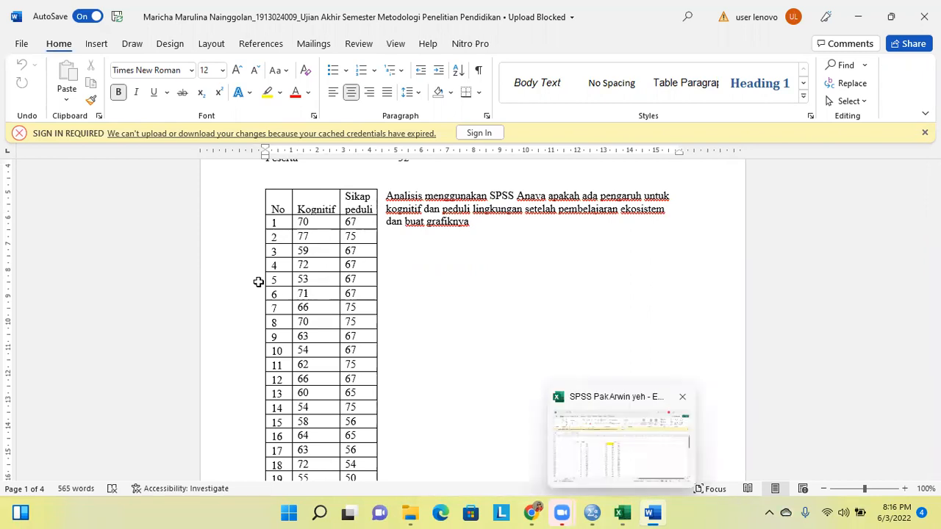
key(alt+Tab)
scroll(186, 204, down, 1)
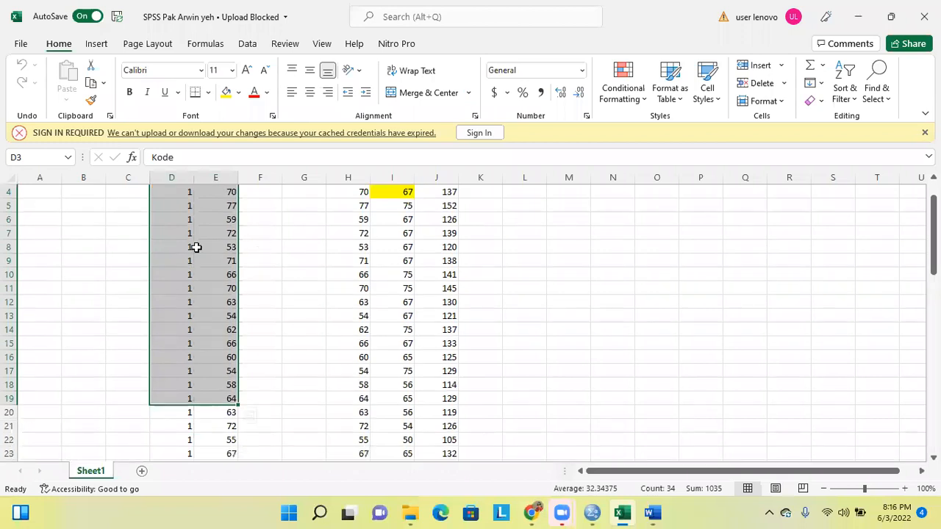
scroll(197, 249, up, 1)
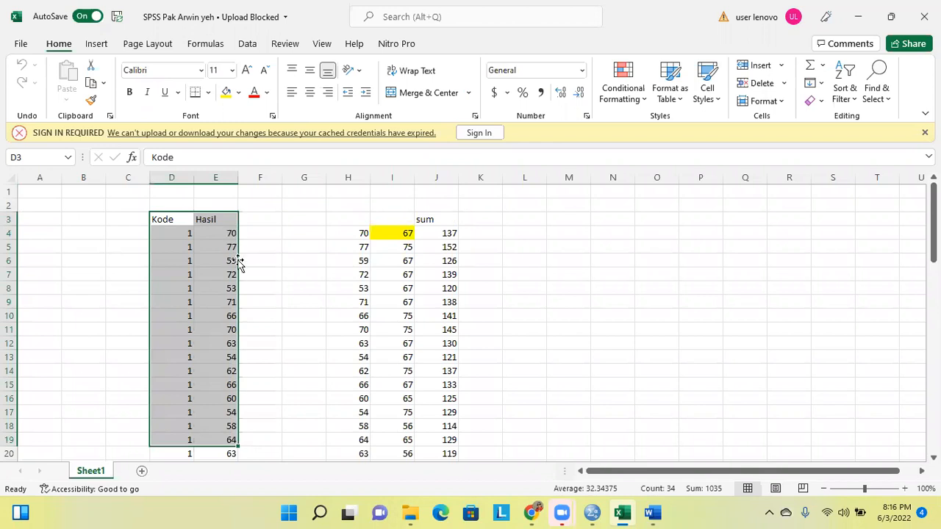
click(658, 510)
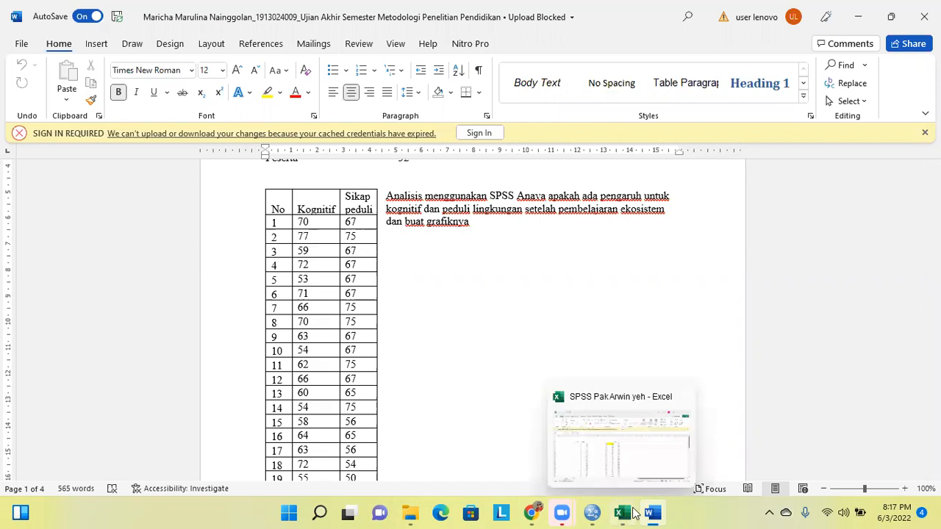
key(alt+Tab)
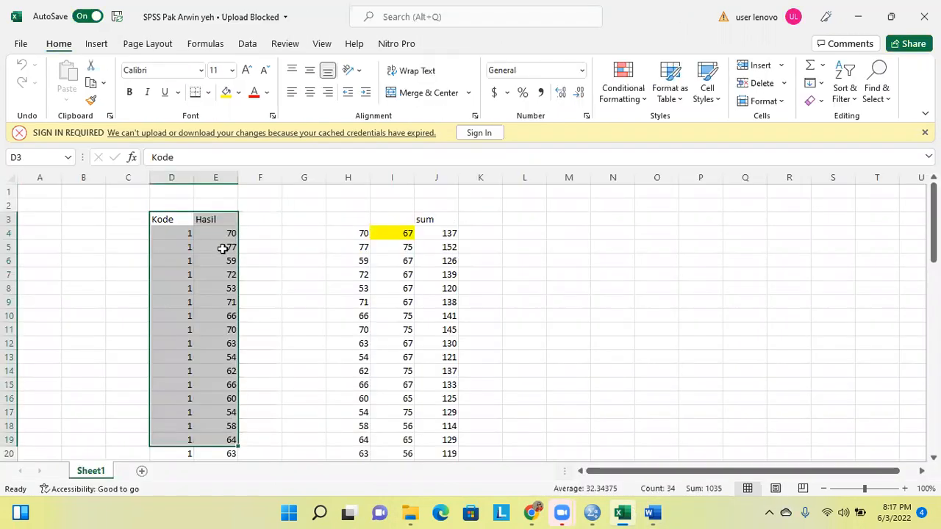
Step: Examine how the Kode and Hasil columns are arranged over all rows, checking cells E36 and D36 where the second group starts
scroll(222, 249, down, 1)
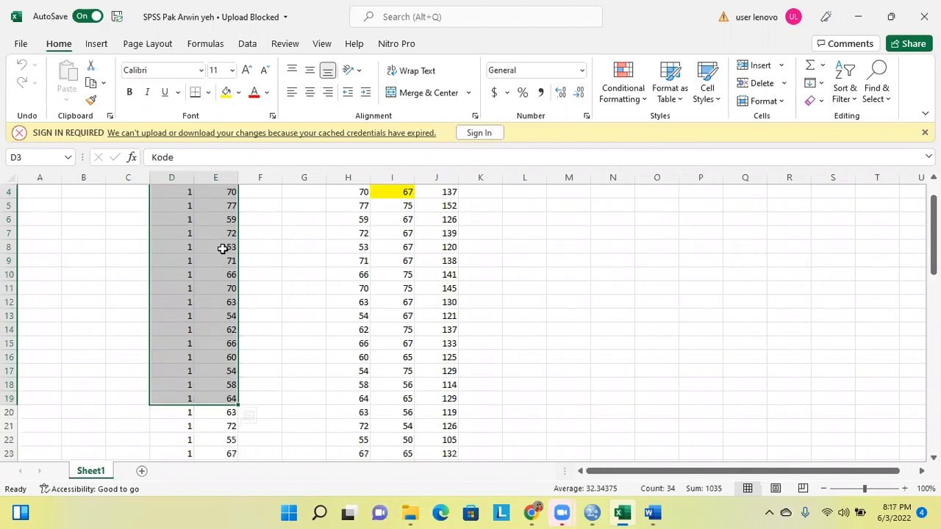
scroll(222, 249, down, 1)
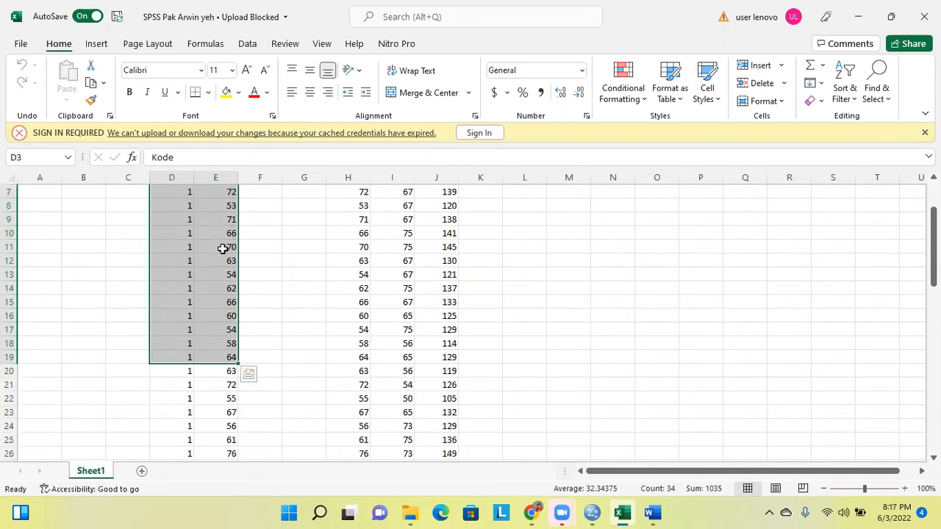
scroll(222, 248, down, 7)
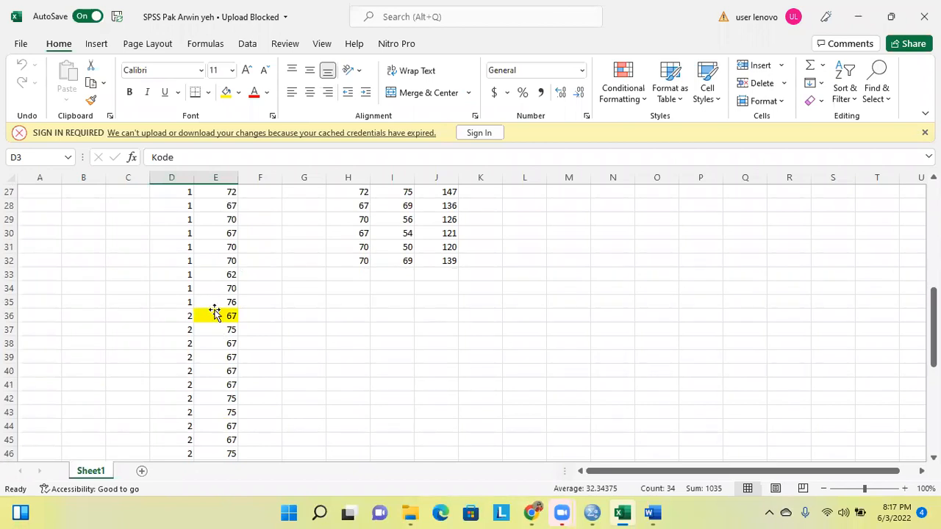
click(214, 312)
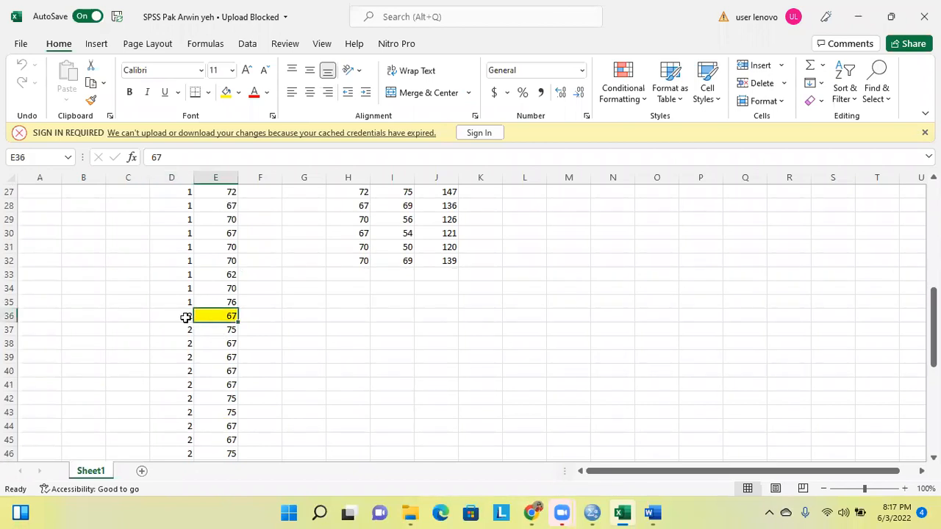
click(187, 317)
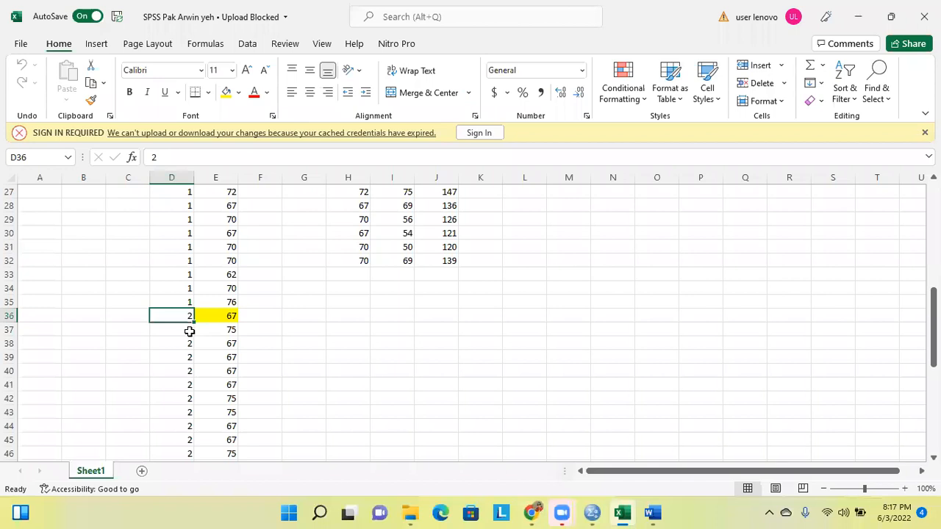
scroll(193, 365, down, 1)
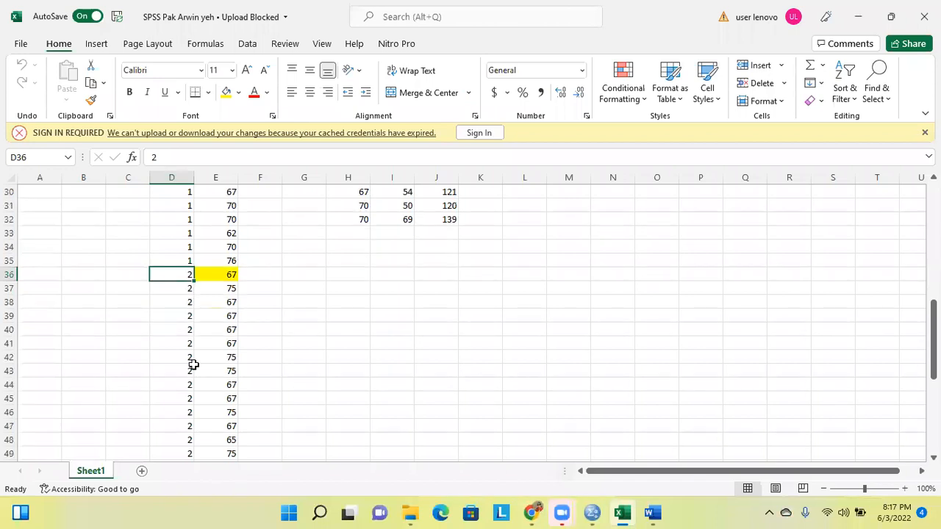
scroll(194, 365, down, 2)
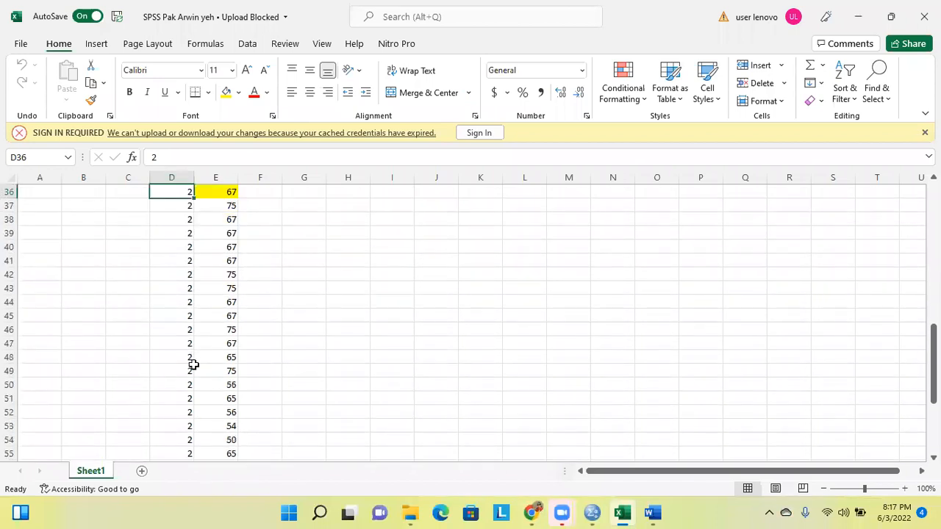
scroll(193, 364, down, 2)
scroll(194, 365, up, 4)
scroll(195, 365, up, 2)
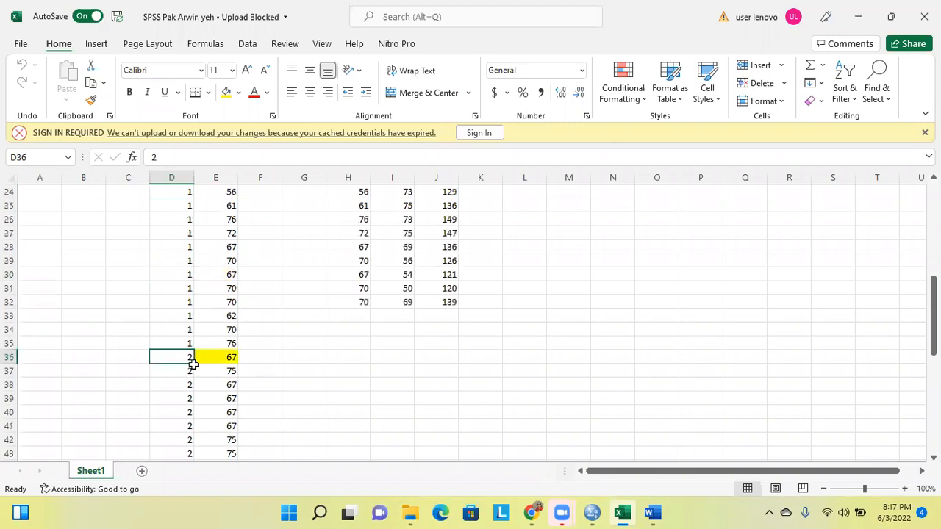
scroll(194, 365, down, 7)
scroll(194, 365, up, 15)
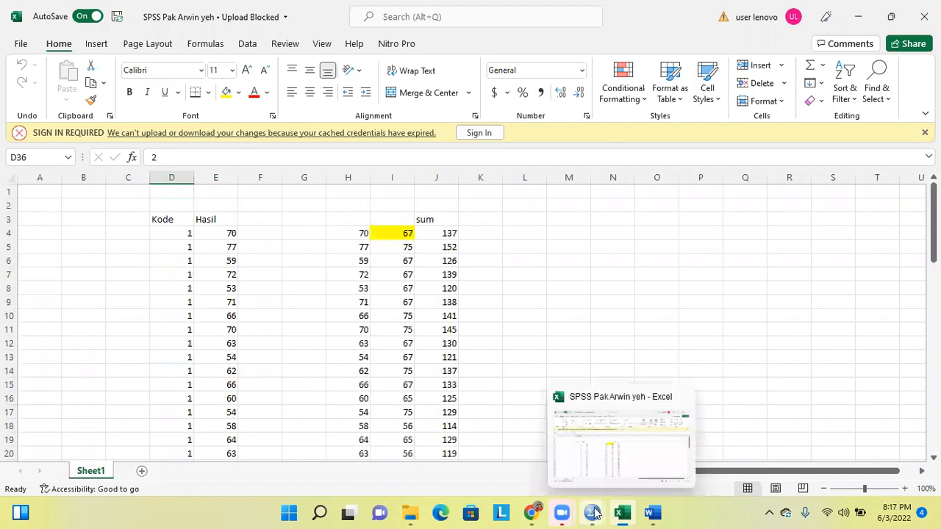
Step: Switch to the Untitled1 data set in SPSS Statistics, maximize its window and display the variable definitions
mouse_move(594, 513)
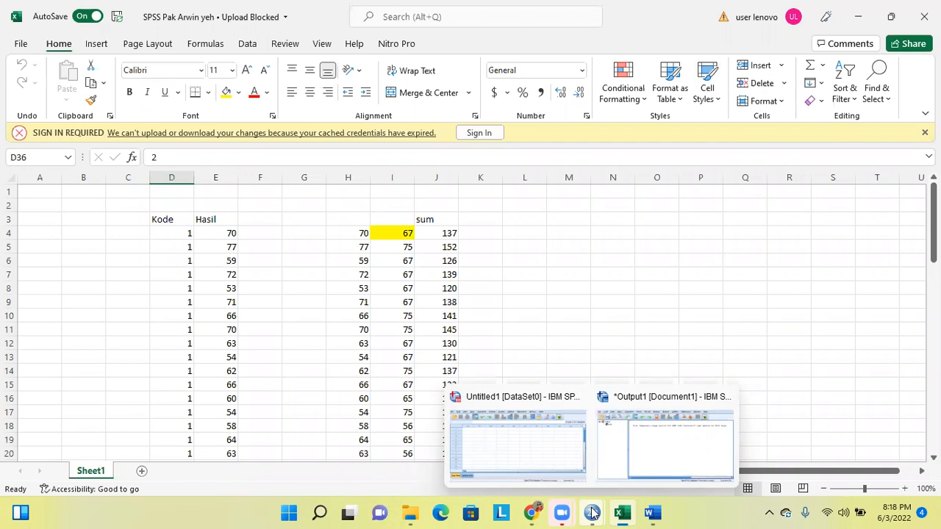
click(556, 472)
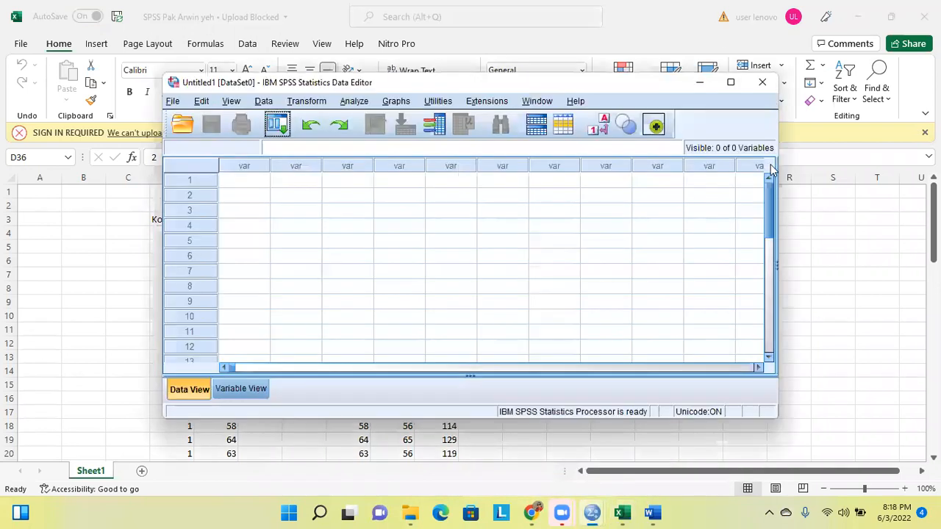
click(731, 83)
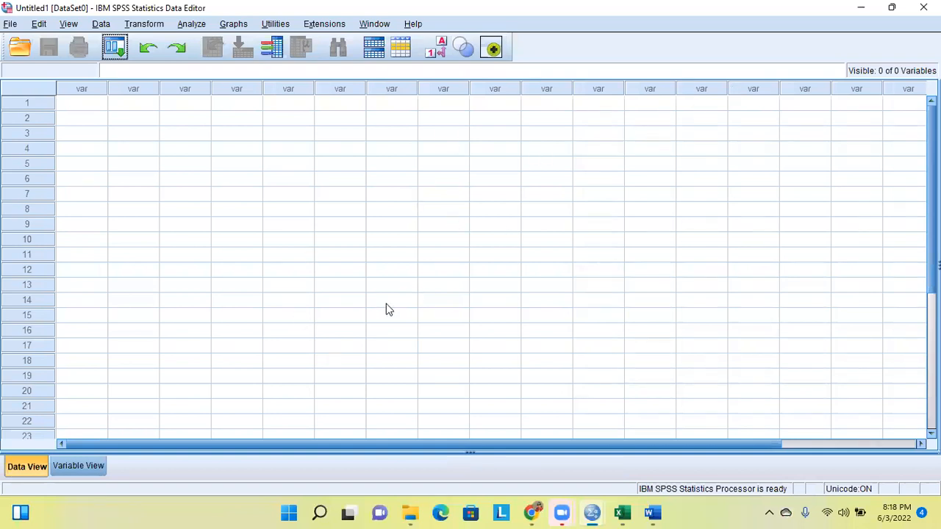
click(74, 467)
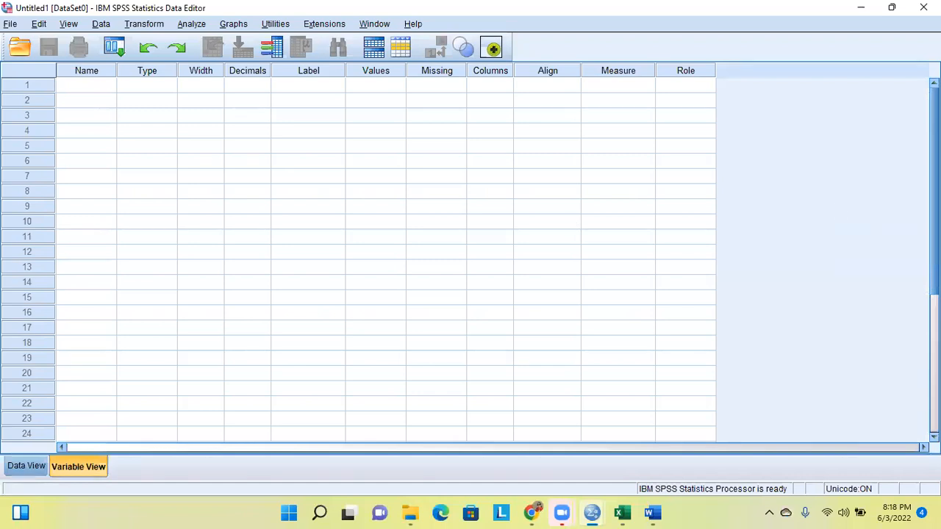
Step: Define two numeric variables named X and Y in the first two rows of the variable definitions
scroll(485, 272, down, 5)
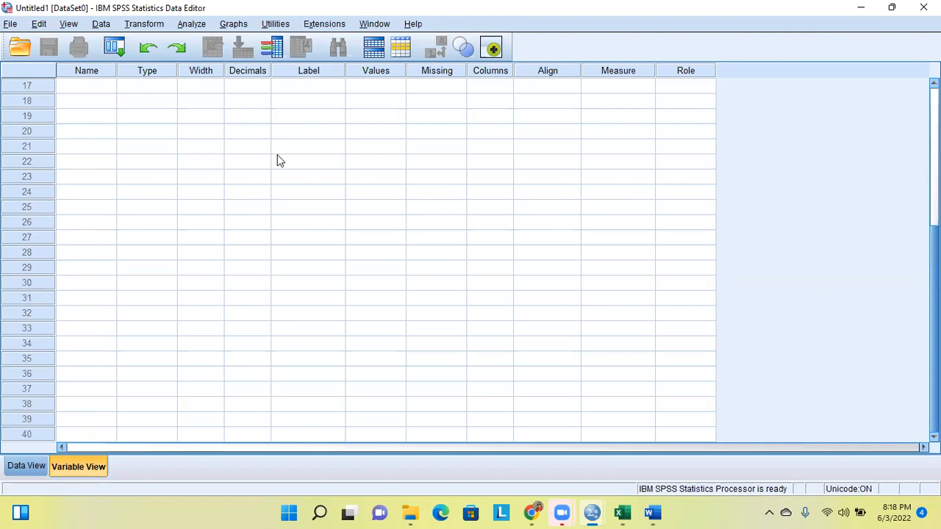
scroll(277, 159, up, 5)
click(95, 85)
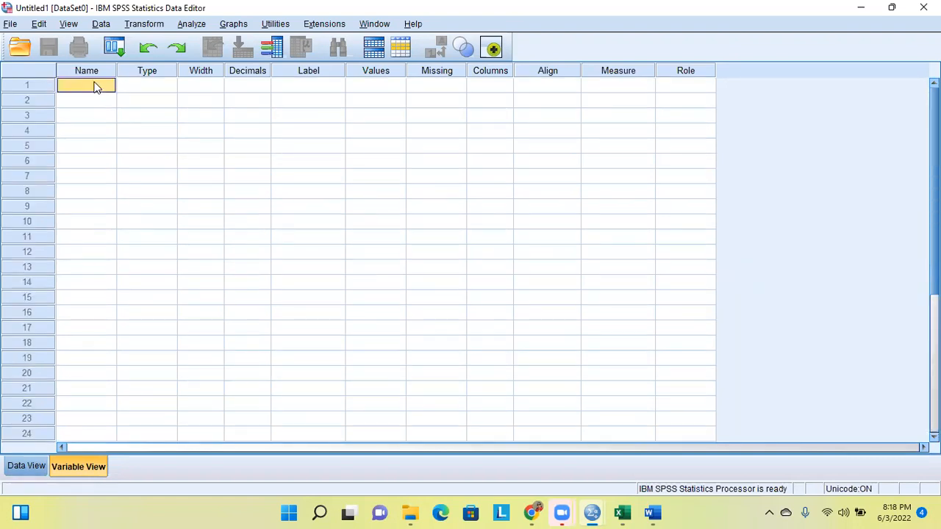
key(Caps_Lock)
text(X)
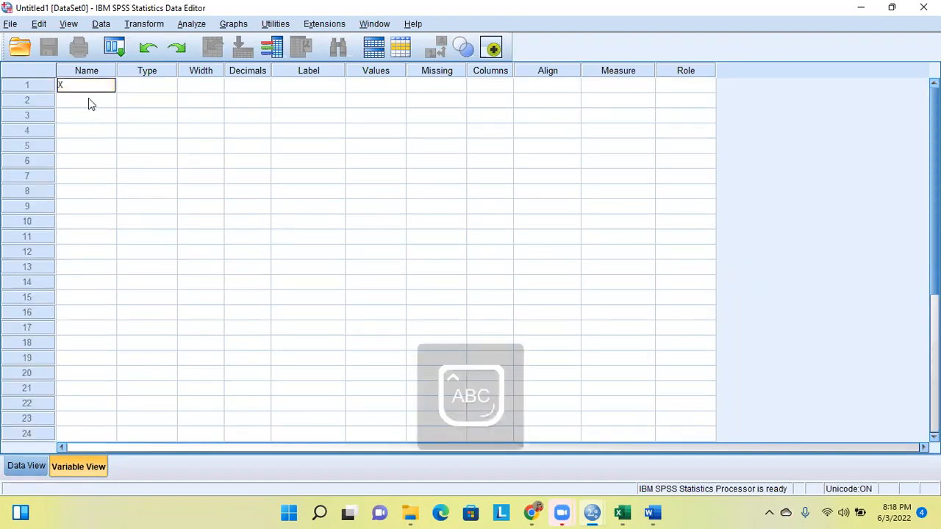
click(83, 89)
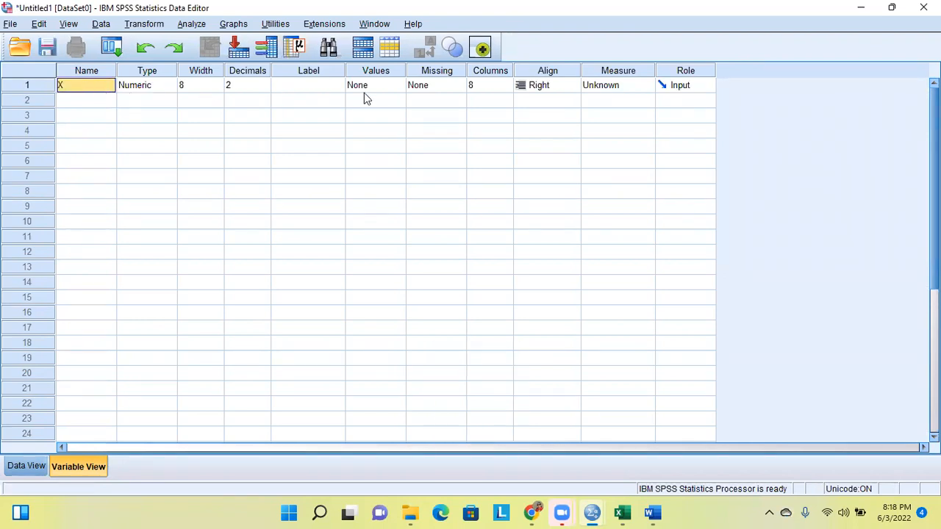
click(90, 101)
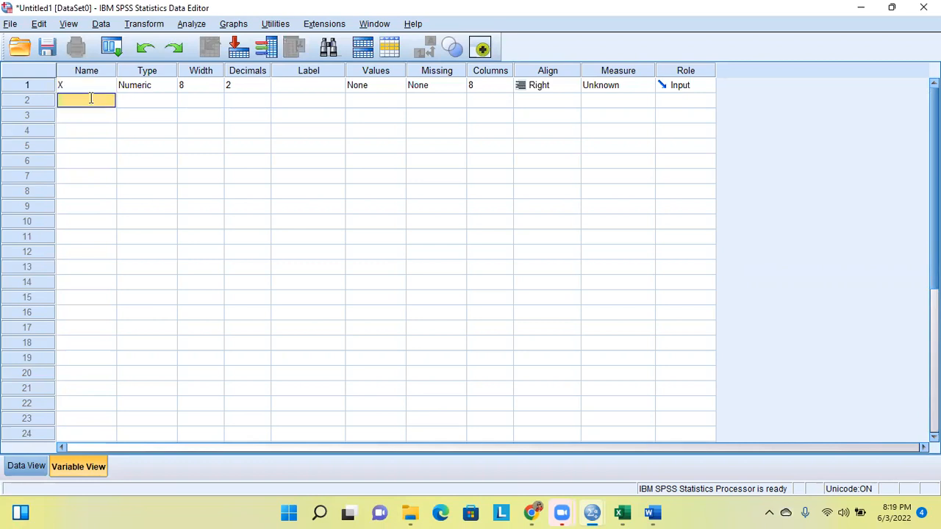
text(Y)
click(86, 131)
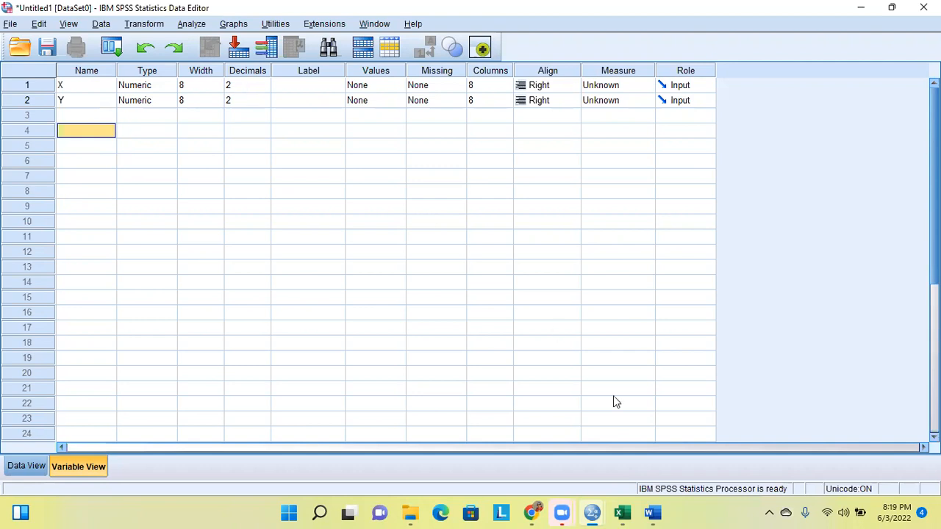
Step: Set the number of decimals to 0 for both variables X and Y
mouse_move(623, 511)
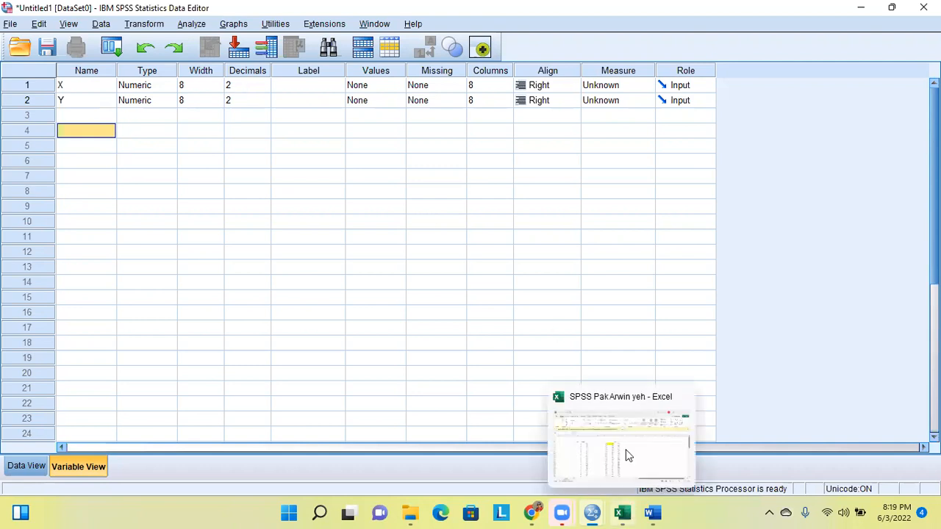
click(233, 87)
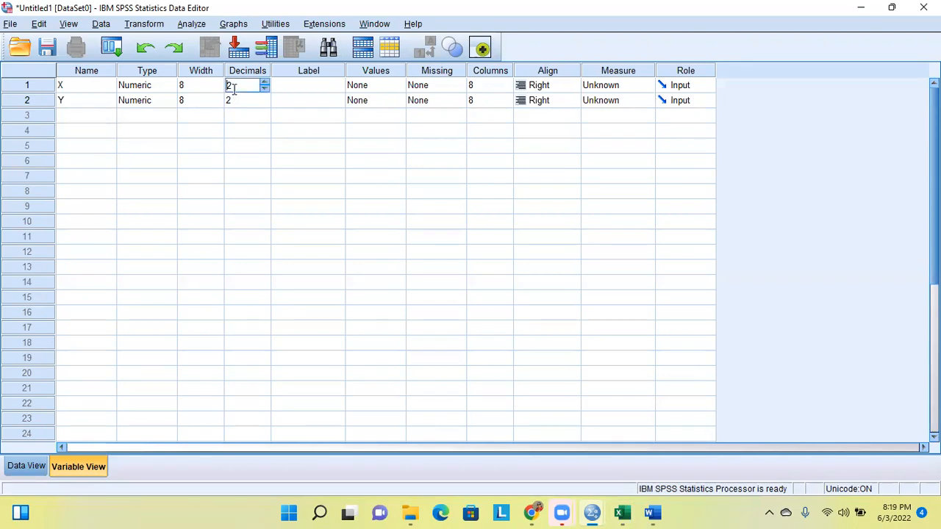
text(0)
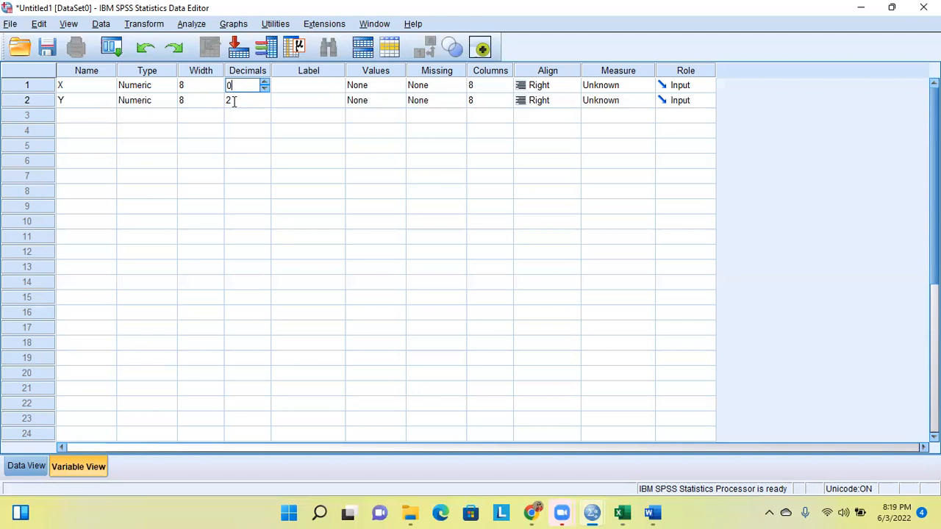
click(233, 101)
text(0)
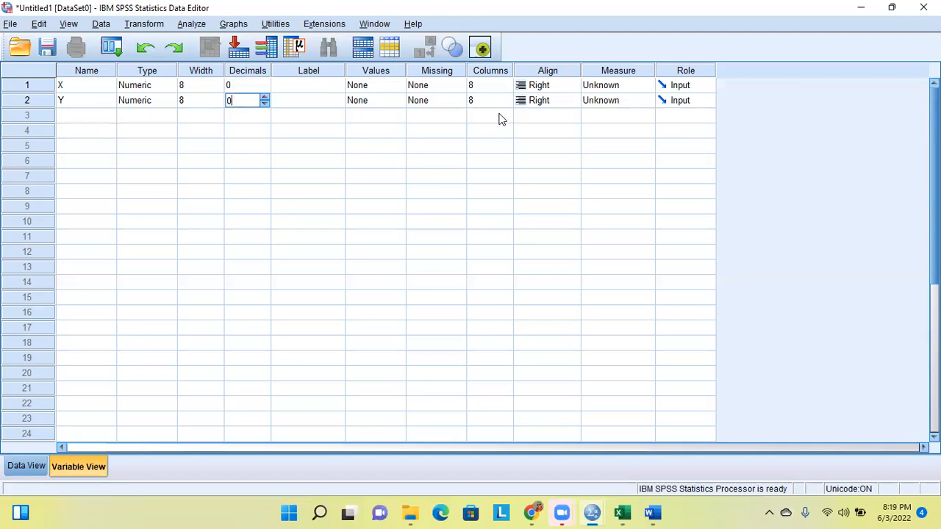
Step: Consult the score table in the Word document and label variable X in SPSS as "Kognitif, Sikap Peduli Lingkungan"
click(316, 86)
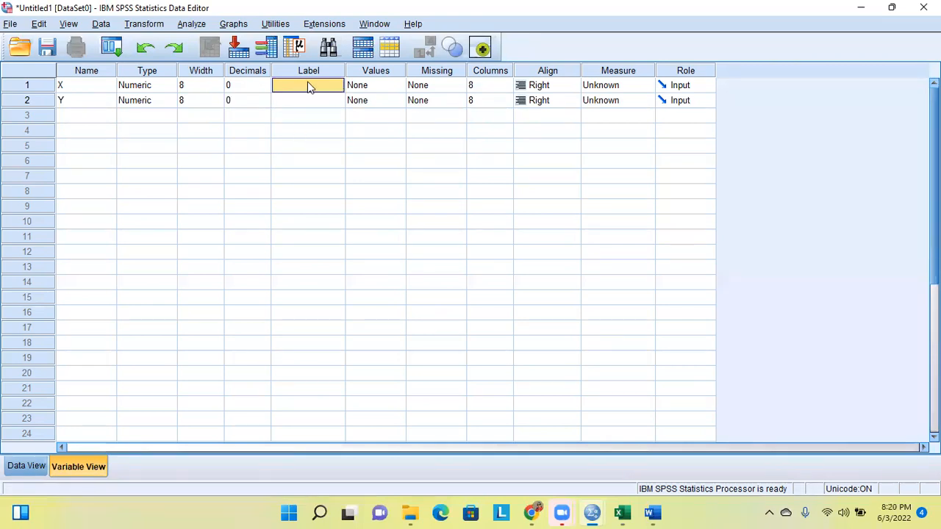
mouse_move(651, 513)
click(650, 466)
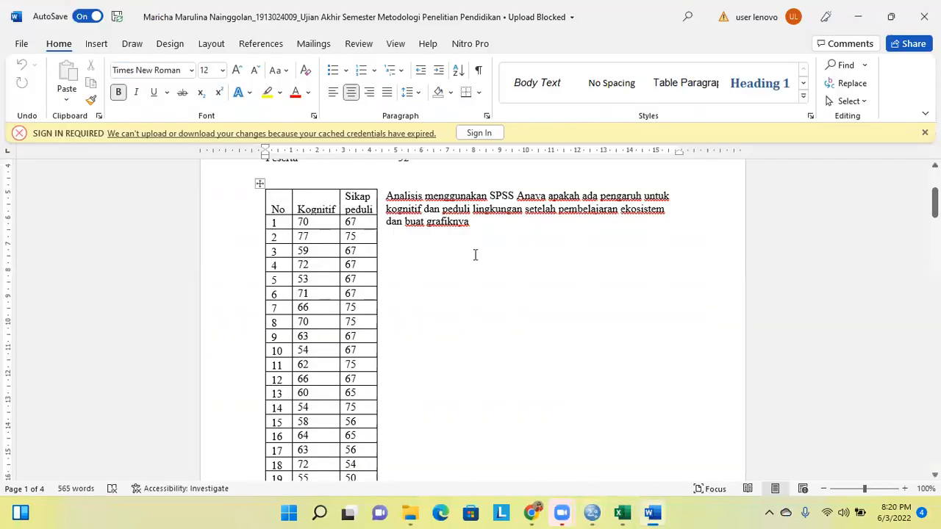
mouse_move(593, 513)
click(489, 407)
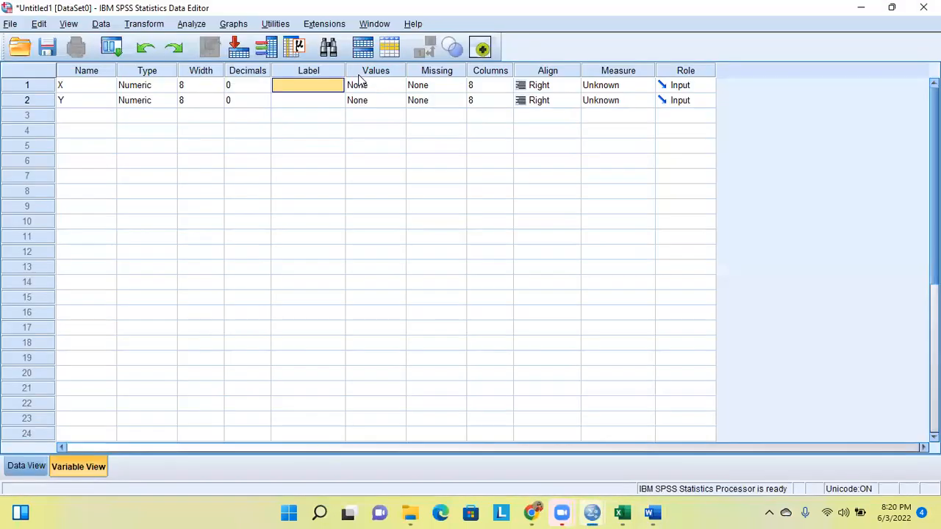
key(Caps_Lock)
text(k)
key(Caps_Lock)
text(O)
key(BackSpace)
key(BackSpace)
text(K)
key(Caps_Lock)
text(ognitif,)
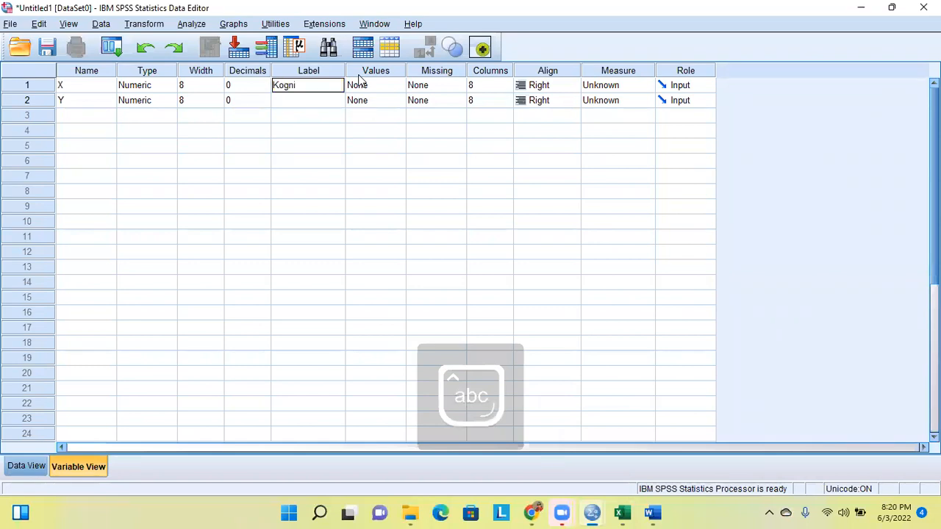
key(Caps_Lock)
text(S)
key(Caps_Lock)
text(ikap Peduli)
text( Lingkungan)
Step: Label variable Y as "Hasil"
click(80, 83)
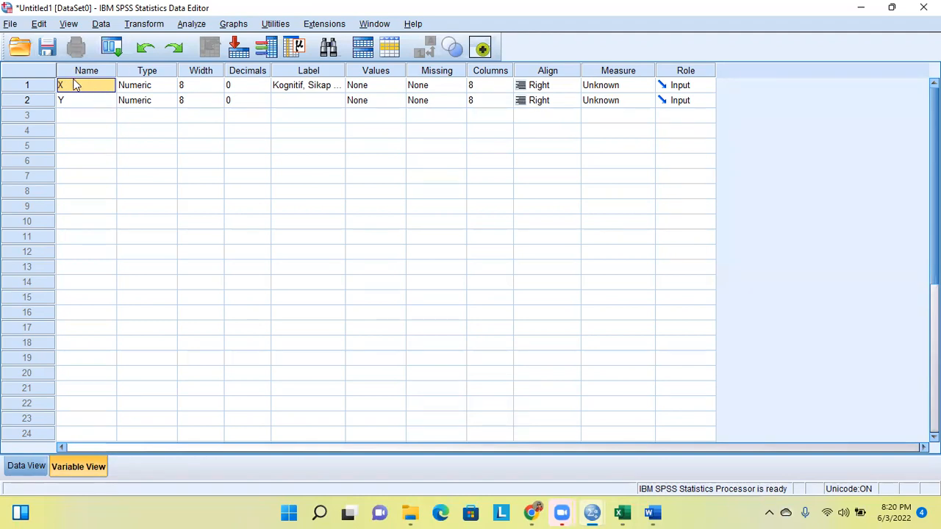
click(308, 100)
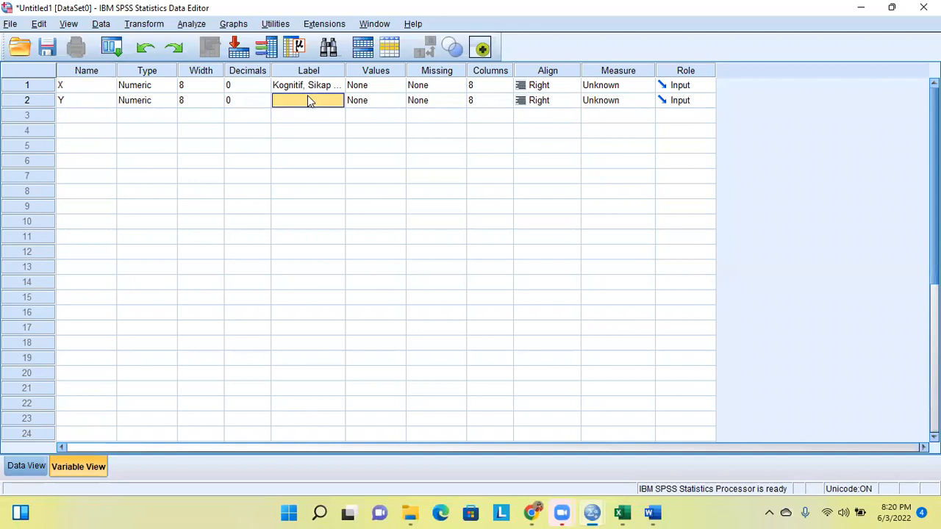
text(Hasil)
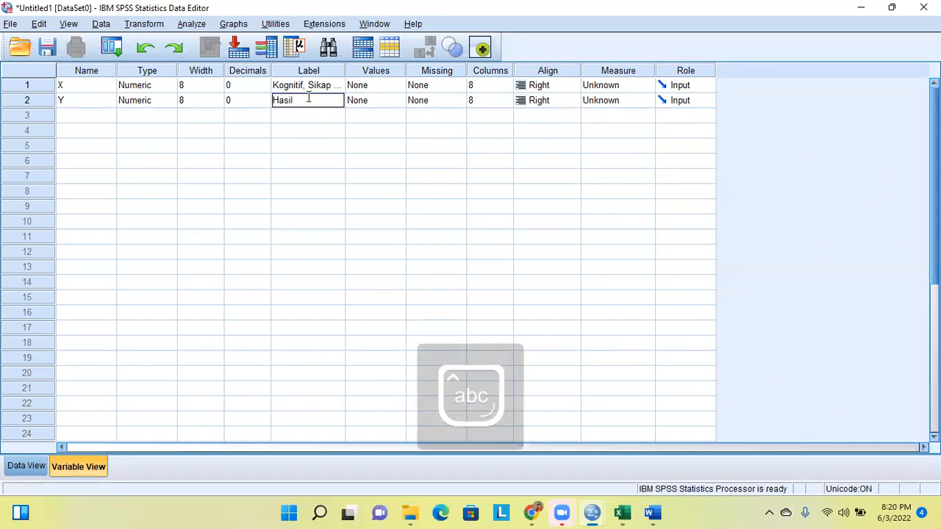
Step: Open the value labels of variable X and add the label "Kognitif" for value 1
click(361, 88)
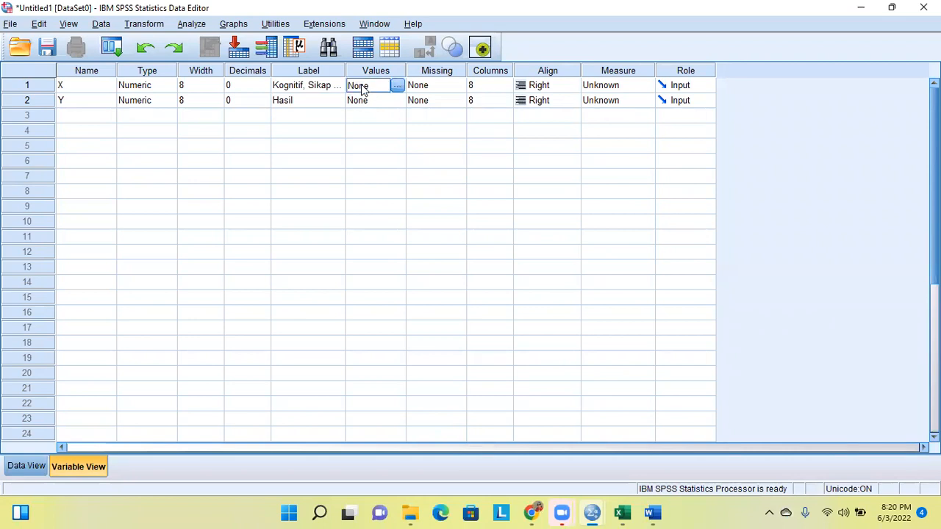
click(398, 87)
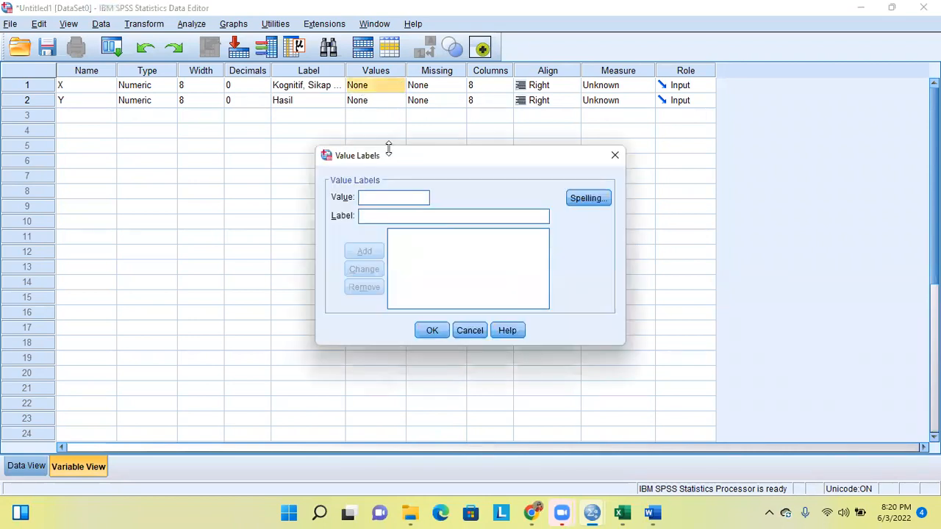
text(1)
click(385, 217)
key(Caps_Lock)
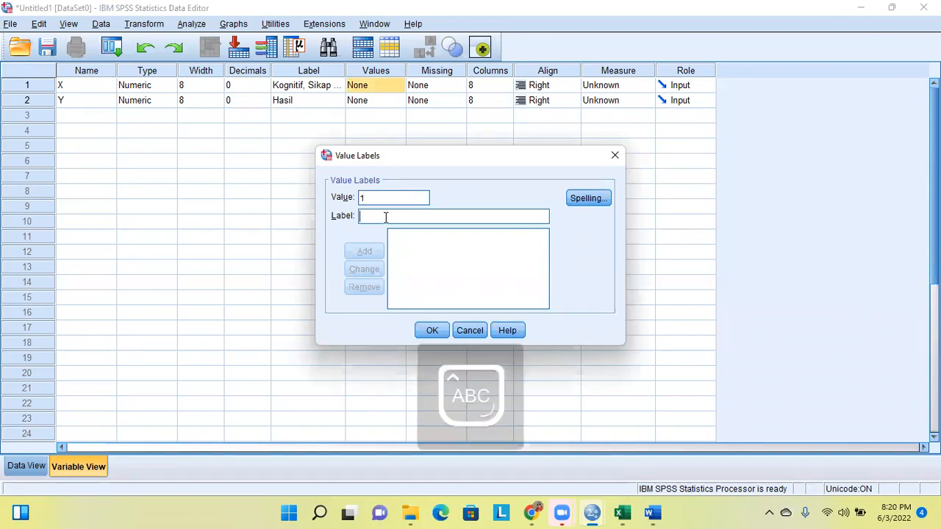
text(K)
key(Caps_Lock)
text(ognitif)
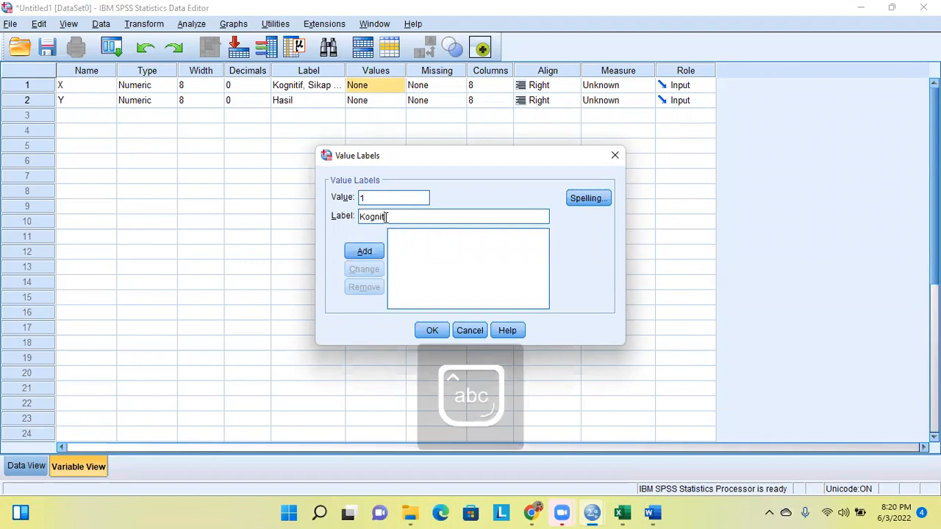
click(372, 252)
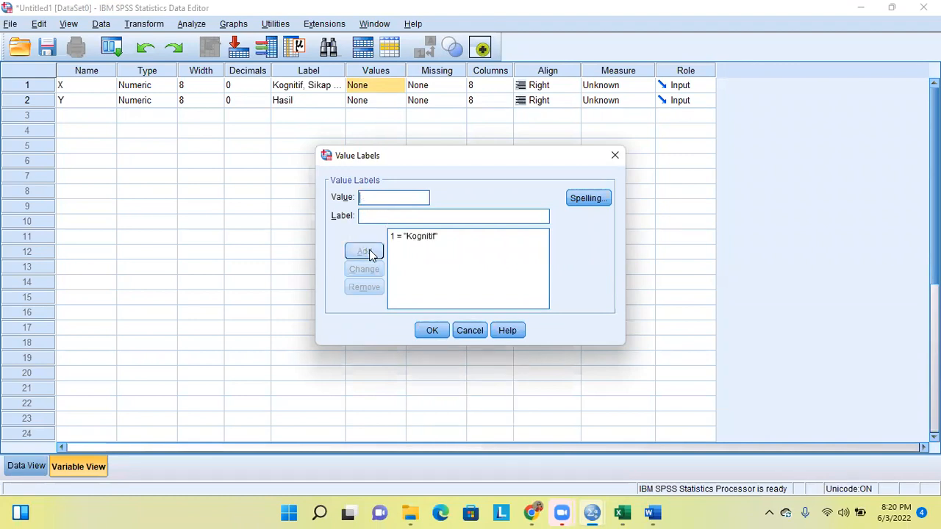
Step: Add the label "Sikap Peduli Lingkungan" for value 2 of variable X and apply the value labels
text(2)
click(378, 216)
text(Si)
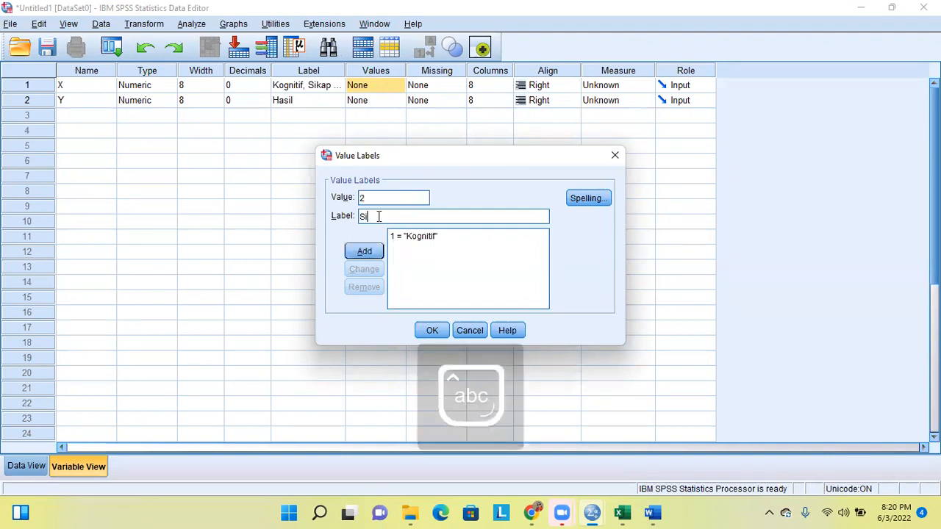
text(kap Peduli L)
key(Caps_Lock)
text(ingkungan)
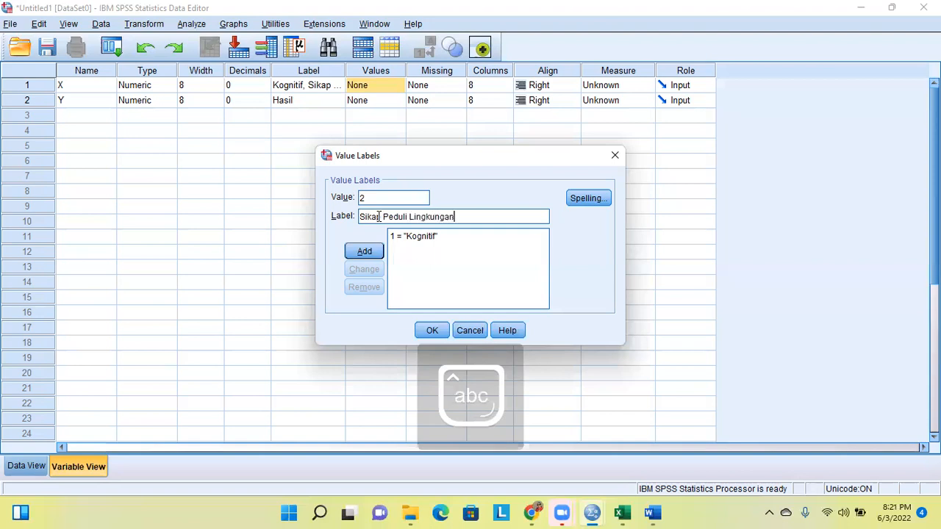
click(366, 252)
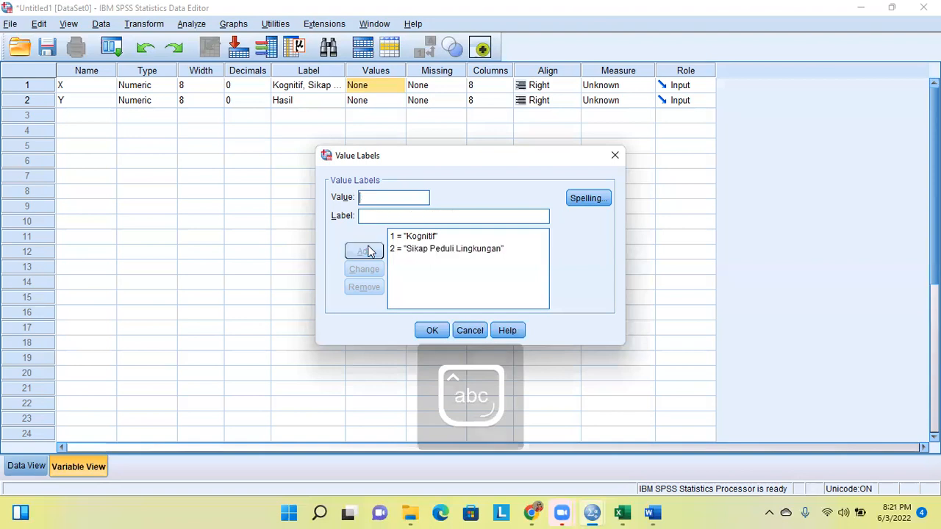
click(428, 330)
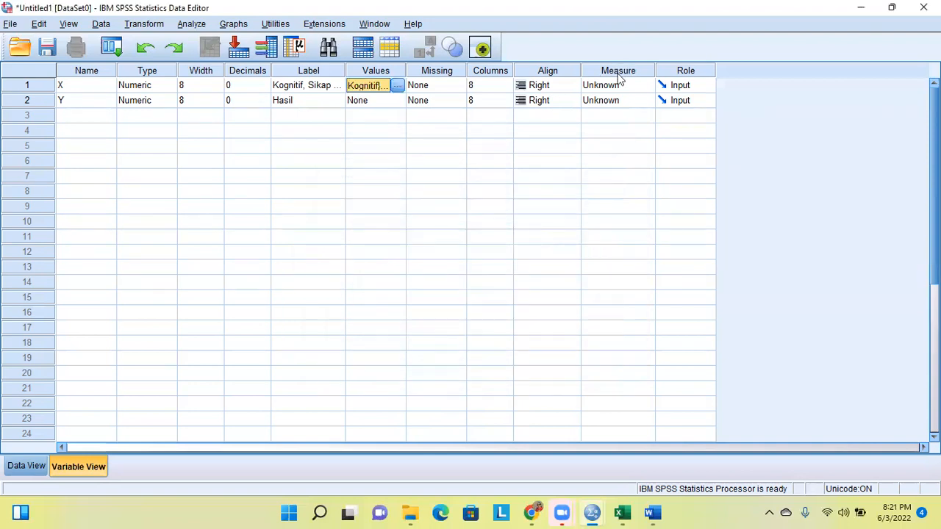
Step: Set the measurement level of both variables X and Y to Scale
click(601, 89)
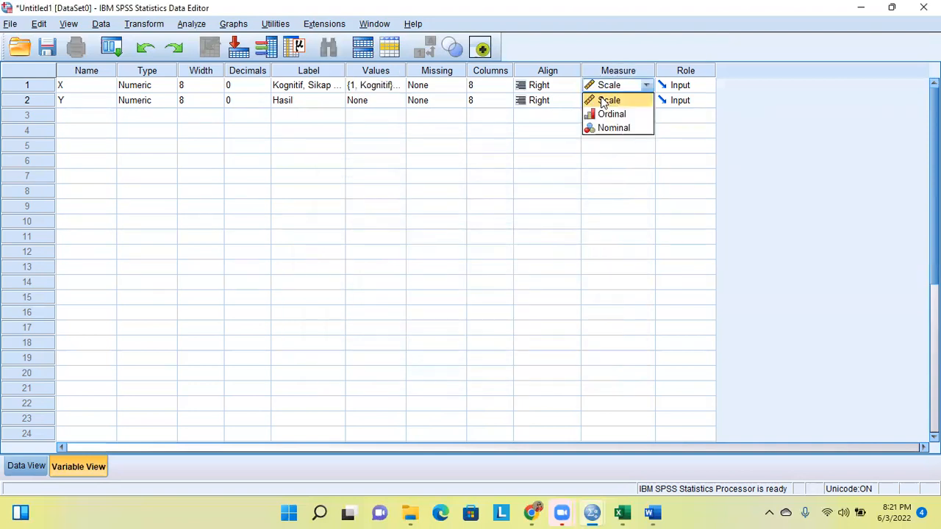
click(602, 99)
click(604, 101)
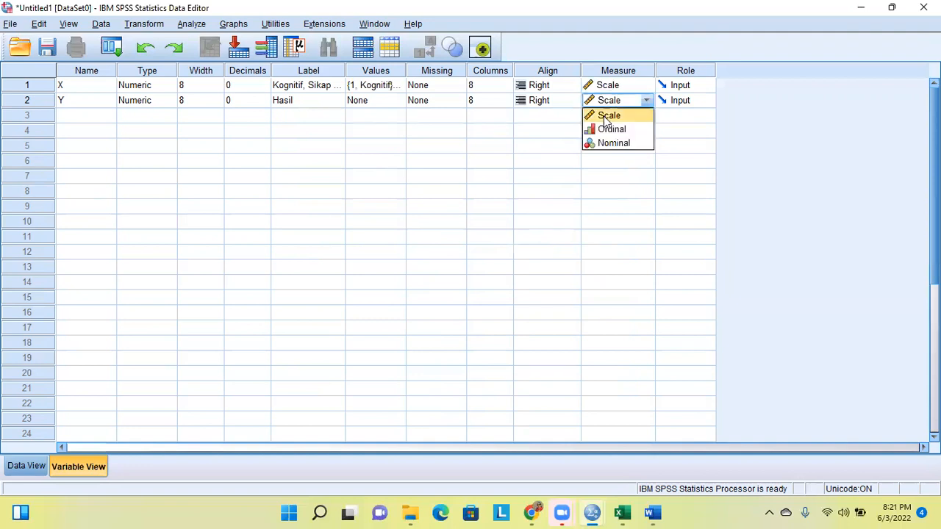
click(606, 117)
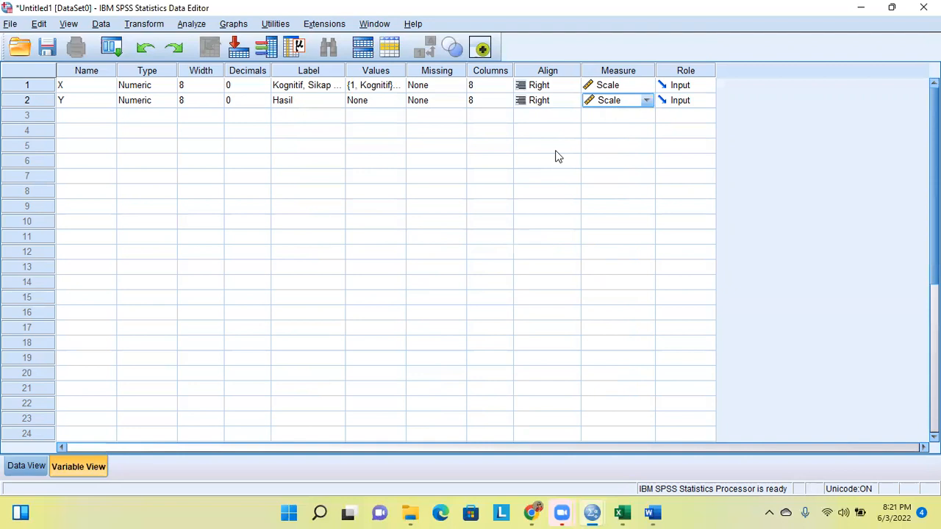
click(616, 87)
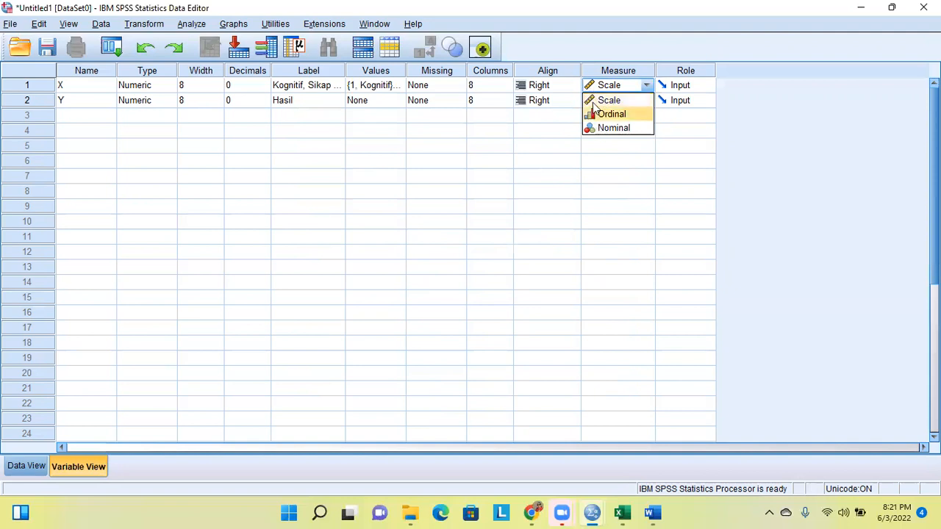
click(594, 103)
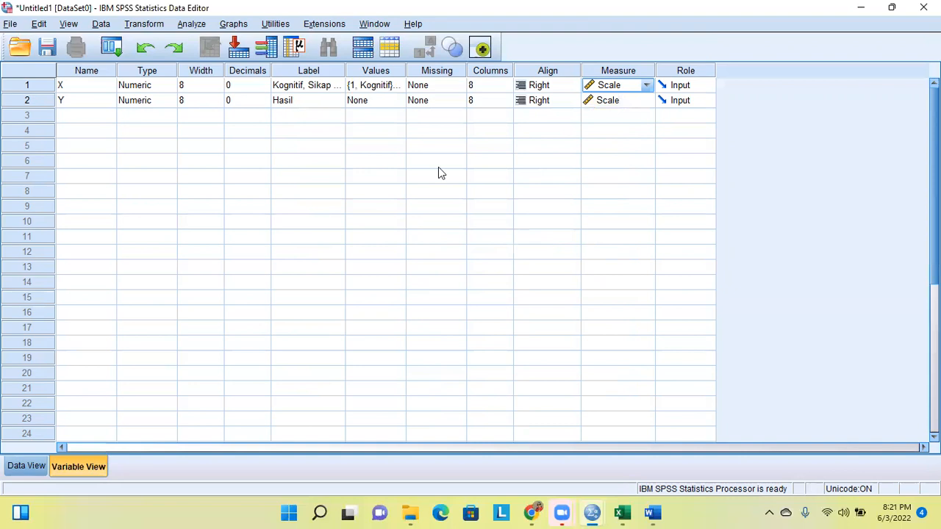
click(333, 179)
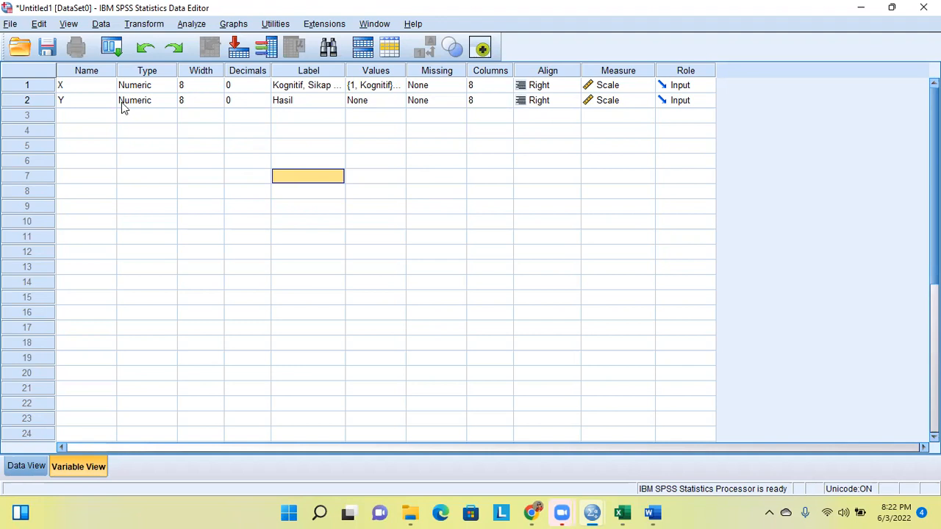
click(107, 133)
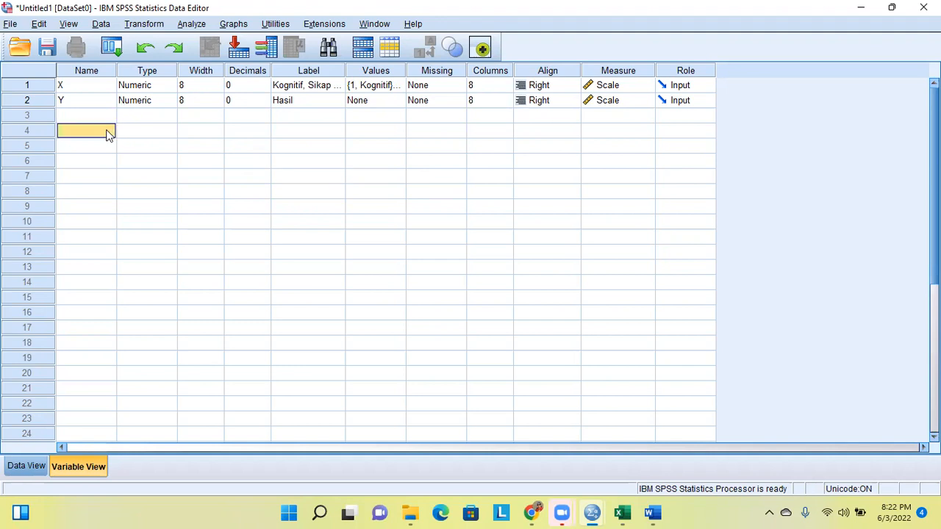
click(146, 132)
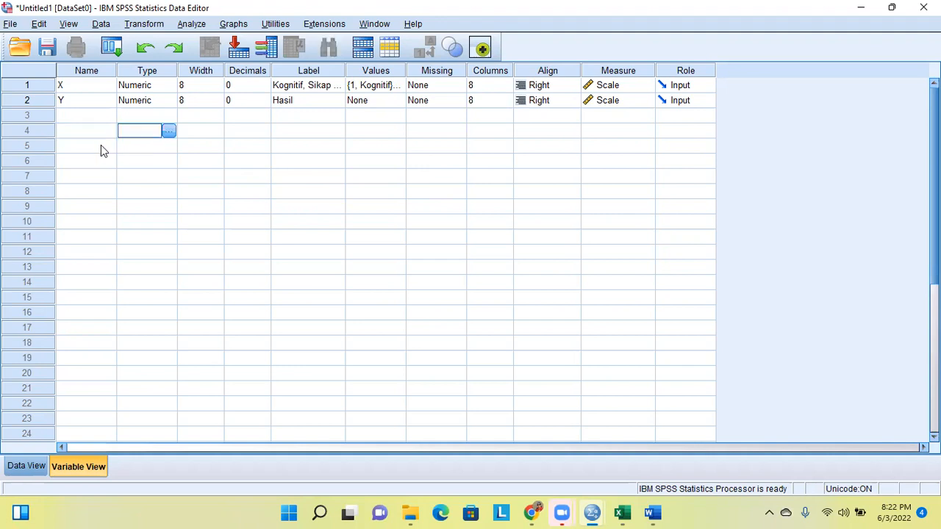
click(101, 150)
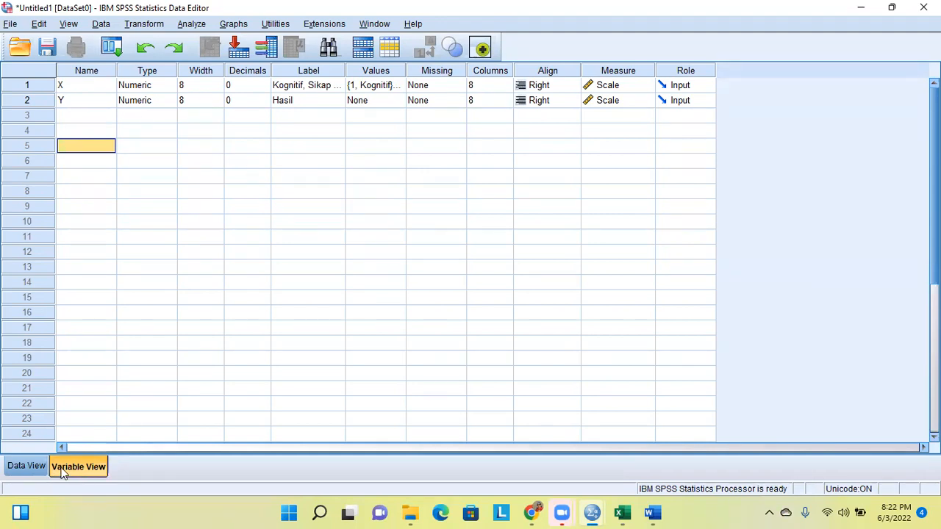
Step: Go to the Data View and select the first cell of variable X
click(27, 466)
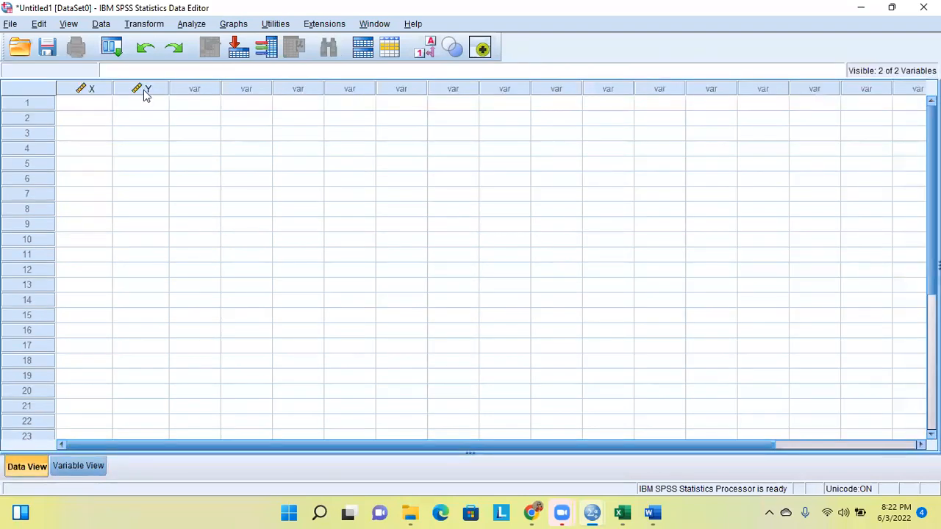
click(100, 107)
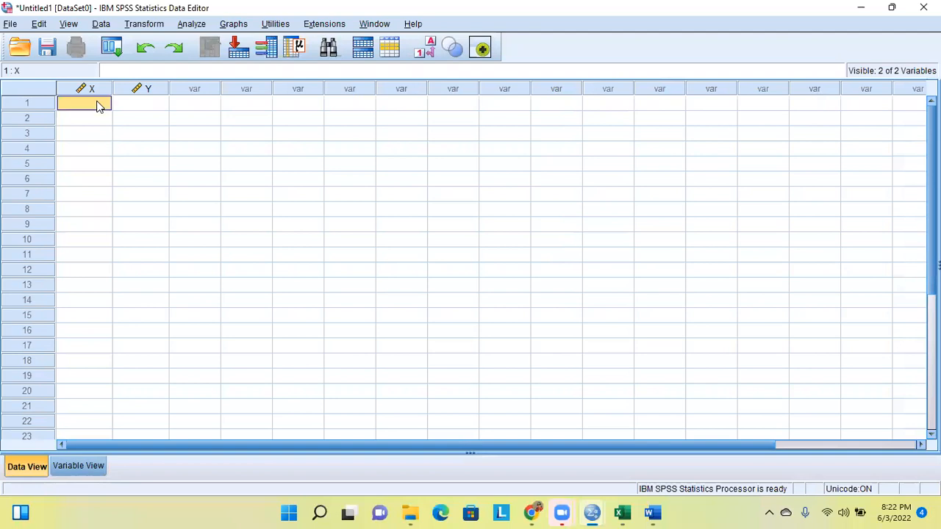
click(88, 471)
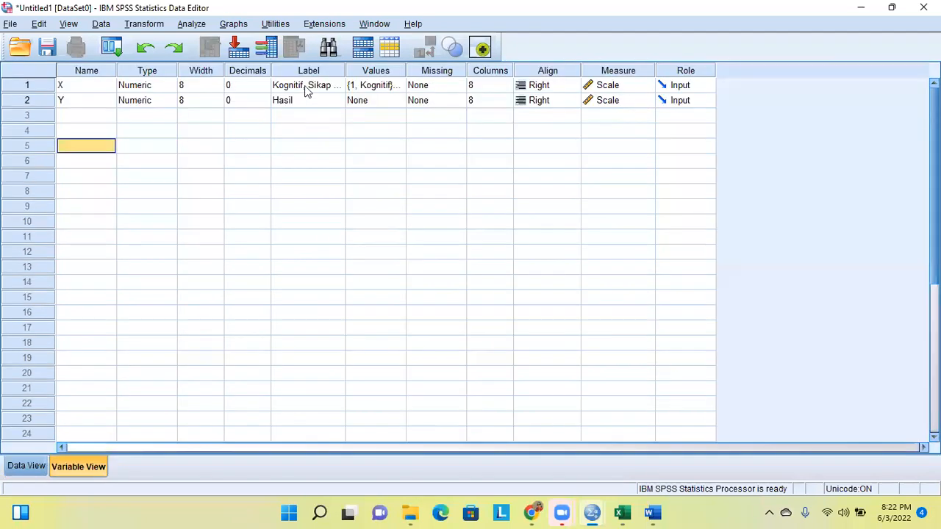
click(35, 466)
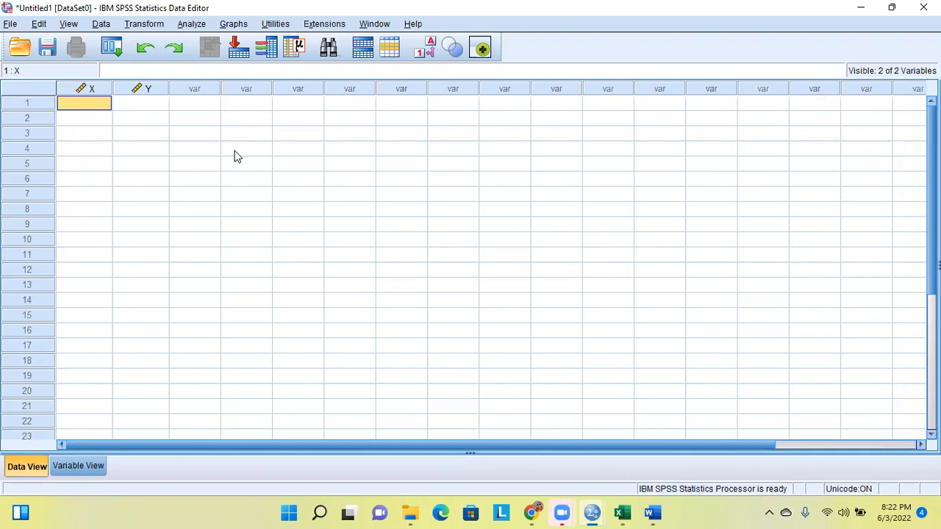
Step: Copy the Kode and Hasil values in D4:E67 of the Excel sheet and paste them into variables X and Y in SPSS
mouse_move(624, 515)
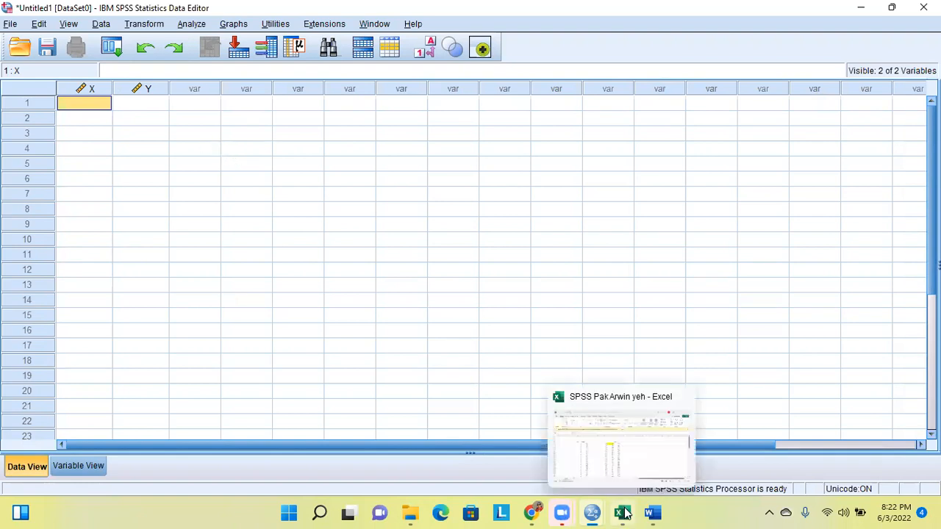
click(605, 469)
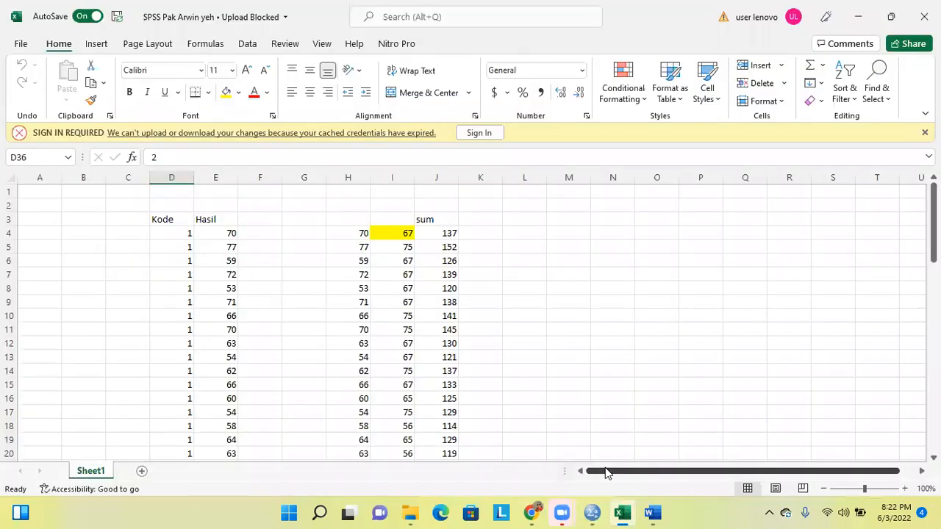
drag(184, 234, 209, 303)
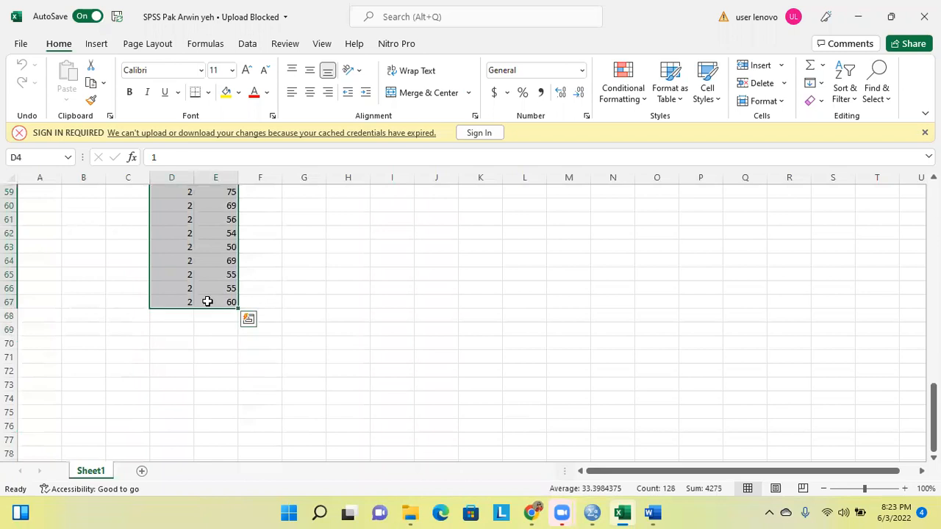
key(ctrl+c)
click(526, 429)
key(ctrl+v)
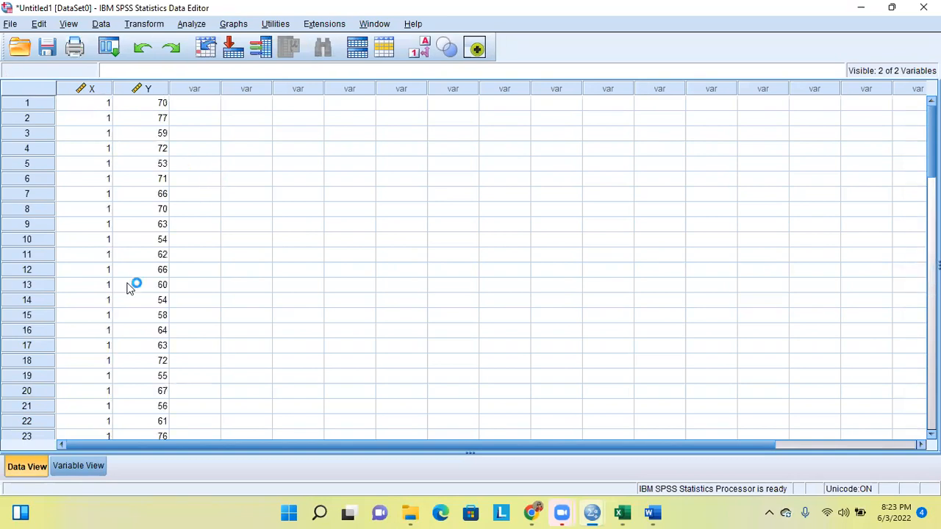
Step: Look through the rows of X and Y to check the pasted codes and scores
scroll(130, 285, down, 20)
scroll(127, 288, up, 8)
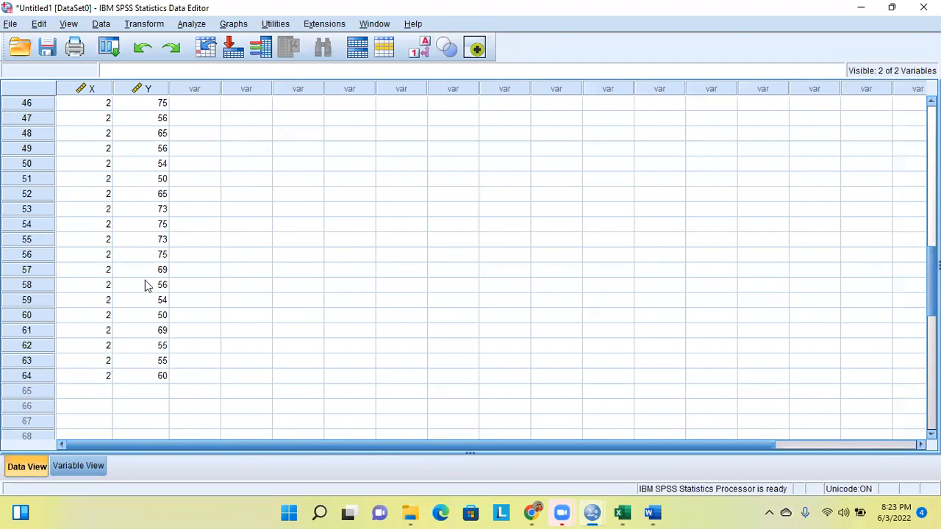
scroll(117, 250, up, 13)
scroll(111, 413, down, 5)
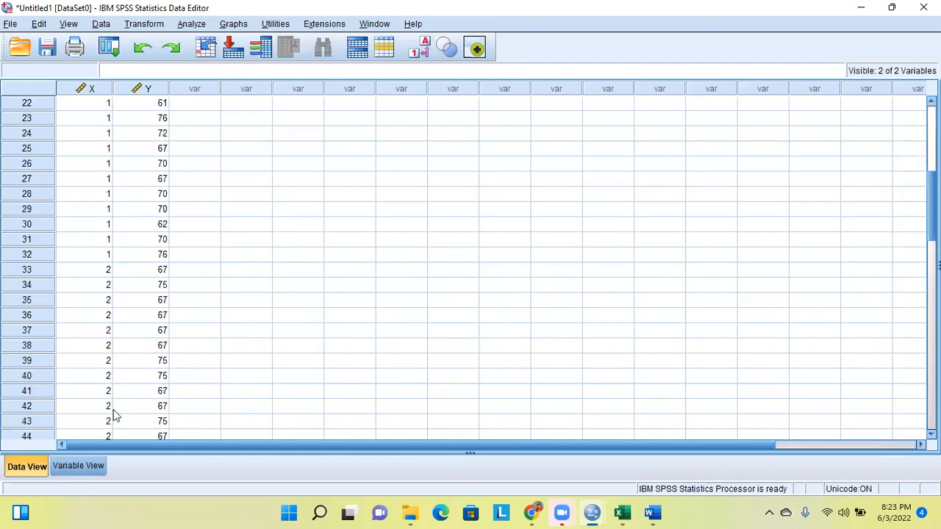
scroll(113, 415, up, 7)
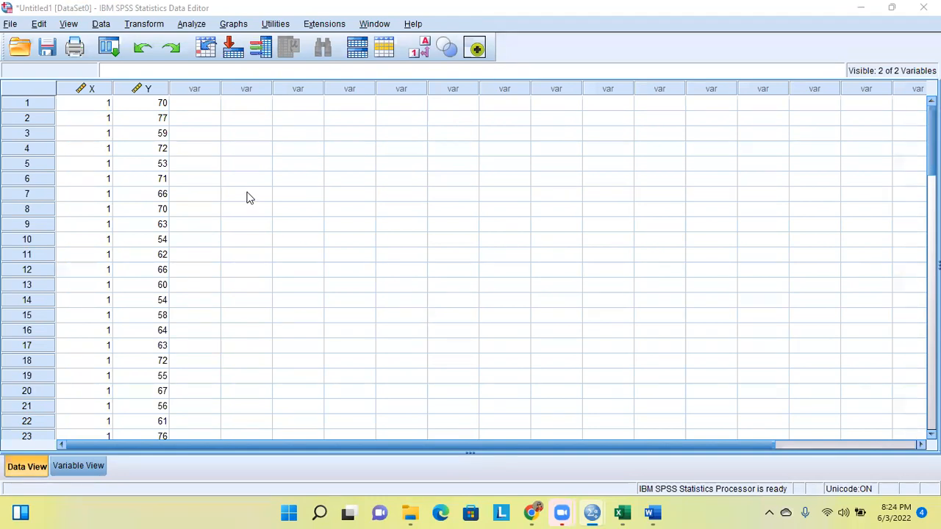
scroll(247, 197, down, 3)
scroll(246, 197, up, 3)
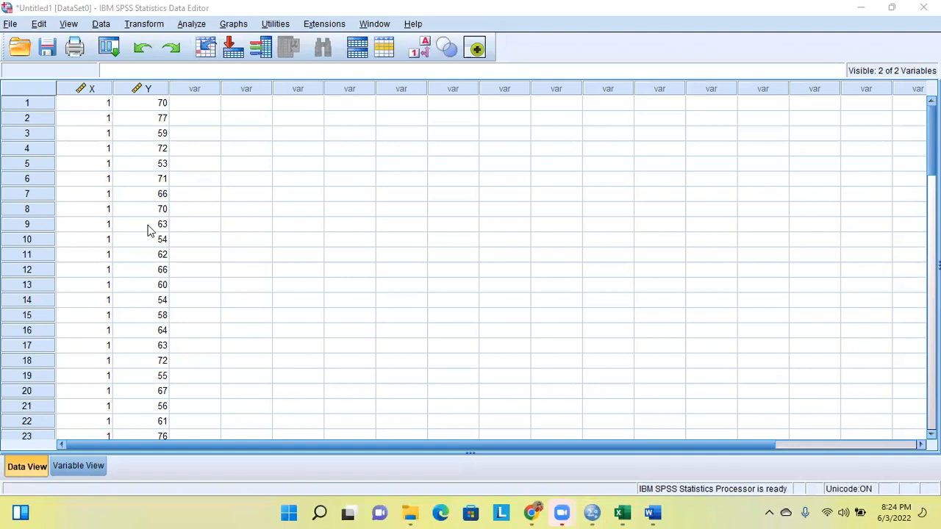
Step: Open the Explore analysis with Hasil [Y] as the dependent variable and variable X as the factor
click(191, 24)
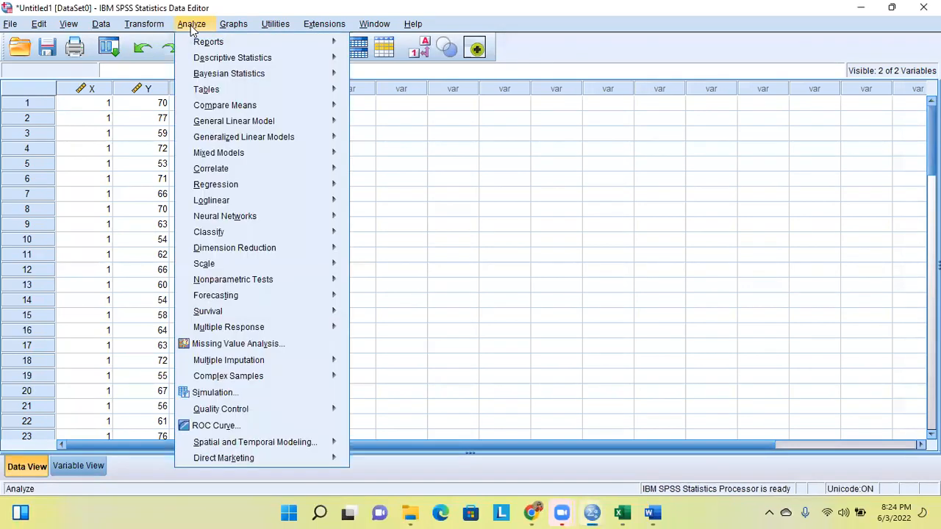
mouse_move(235, 60)
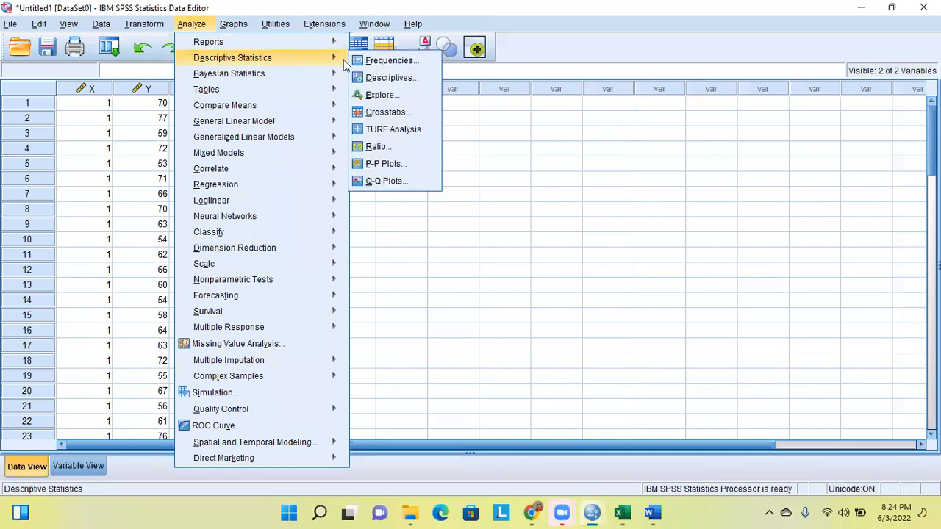
click(380, 94)
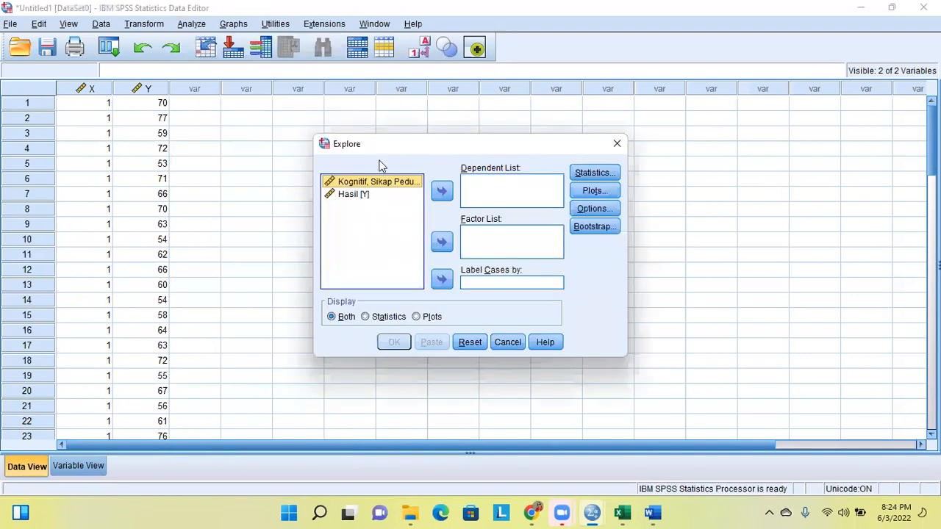
drag(375, 182, 476, 184)
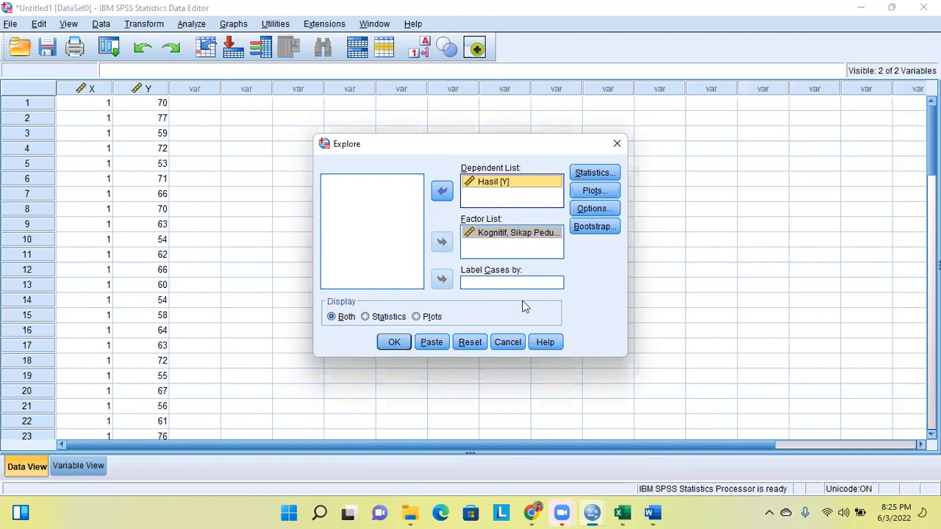
Step: Enable normality plots with tests for the Explore analysis and run it
click(598, 191)
click(381, 237)
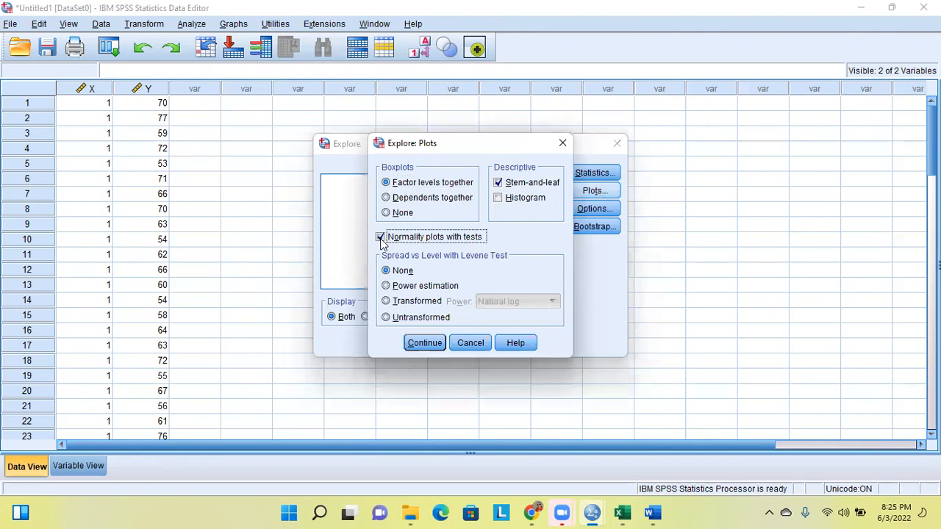
click(426, 343)
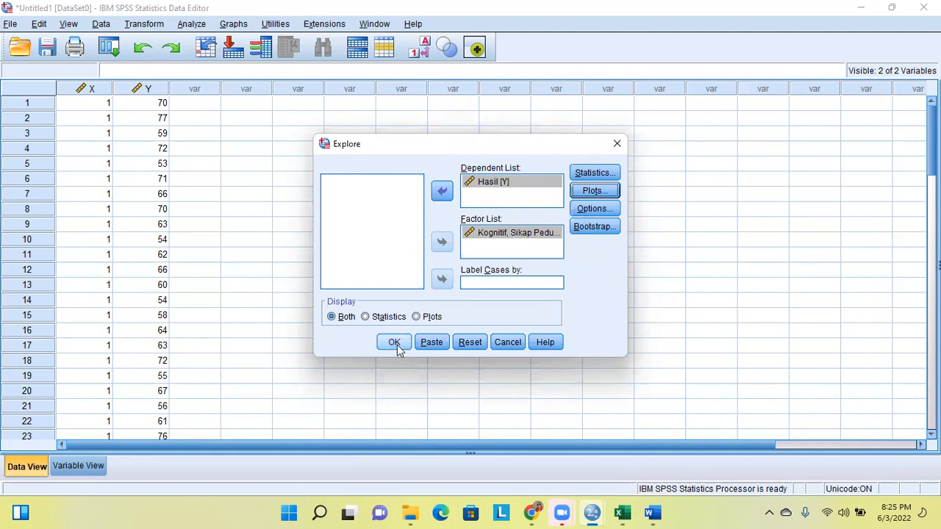
click(394, 343)
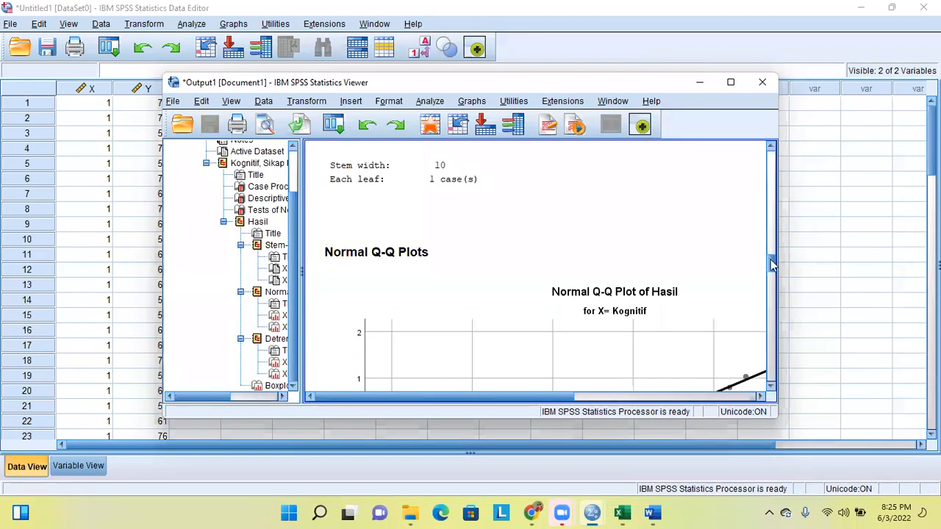
Step: Examine the Tests of Normality table in the output and the normality criteria and analysis in the Word report
drag(769, 182, 774, 218)
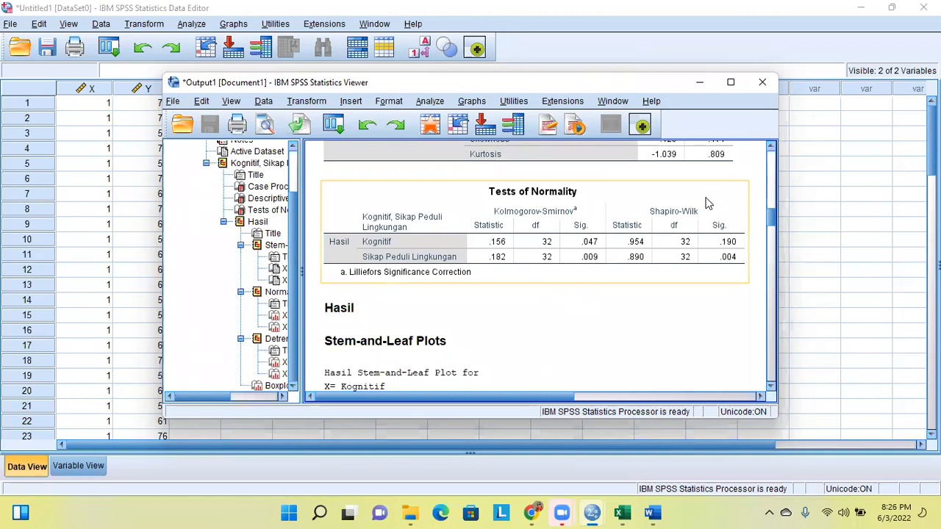
click(706, 203)
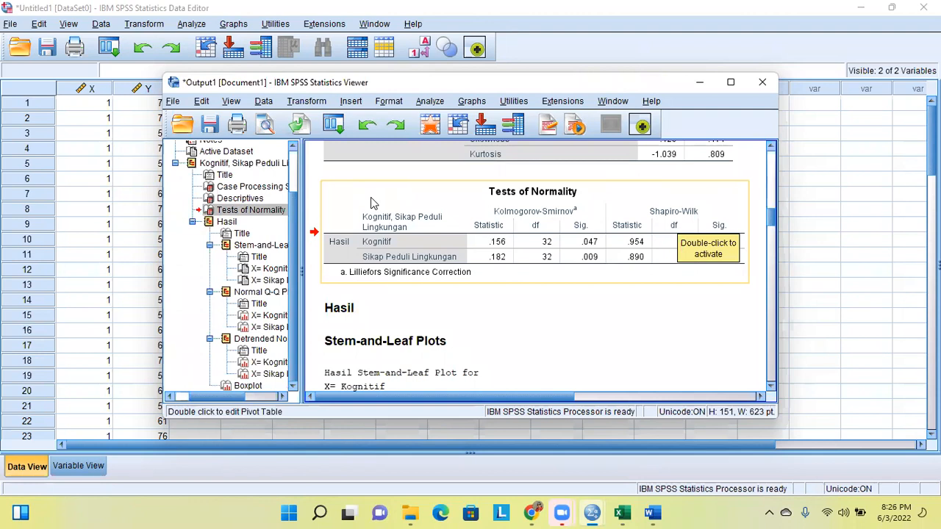
click(654, 513)
drag(935, 204, 935, 274)
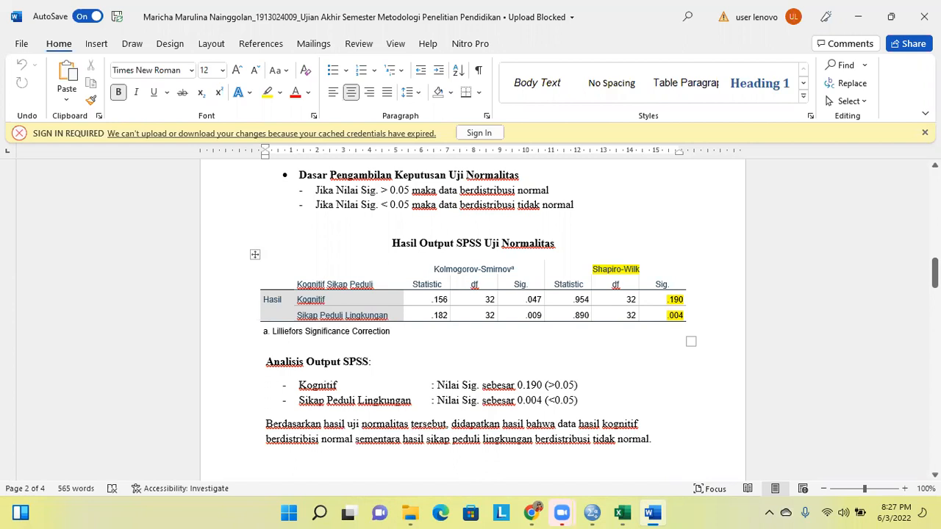
scroll(579, 268, down, 1)
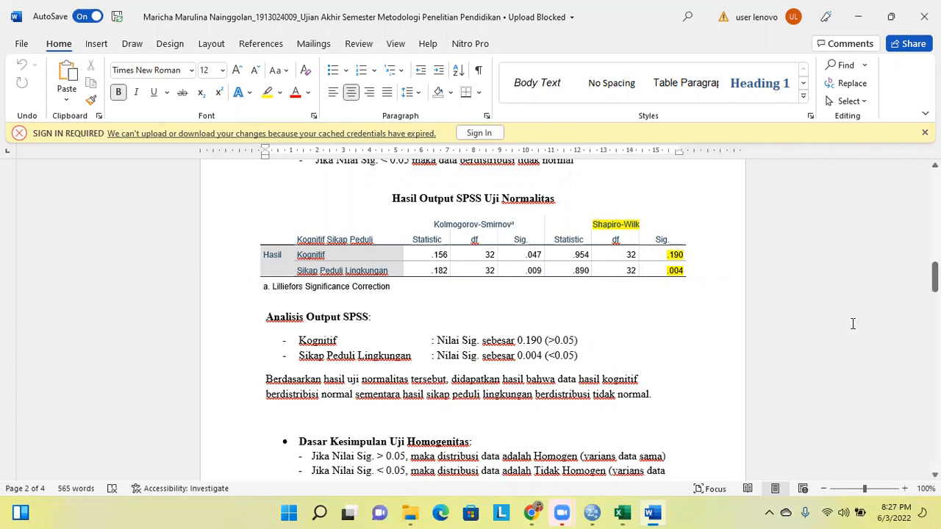
drag(935, 277, 935, 274)
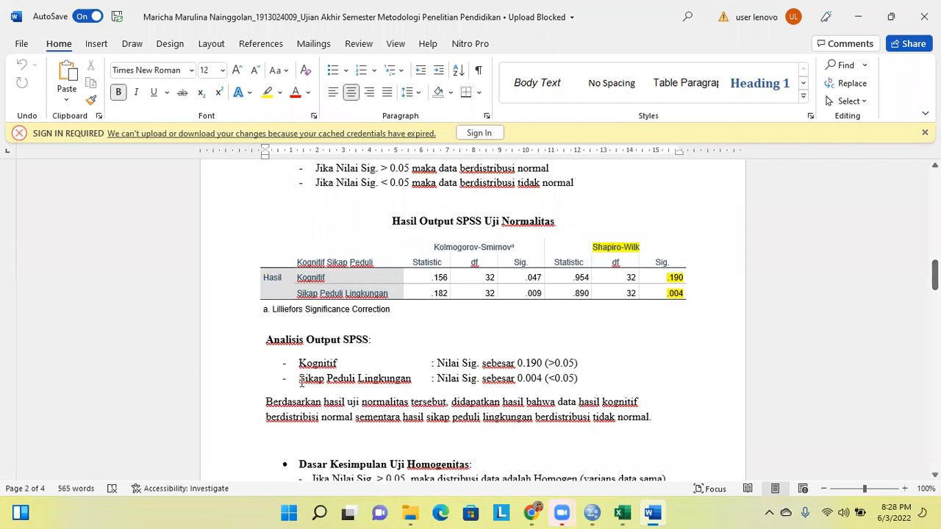
drag(540, 395, 584, 391)
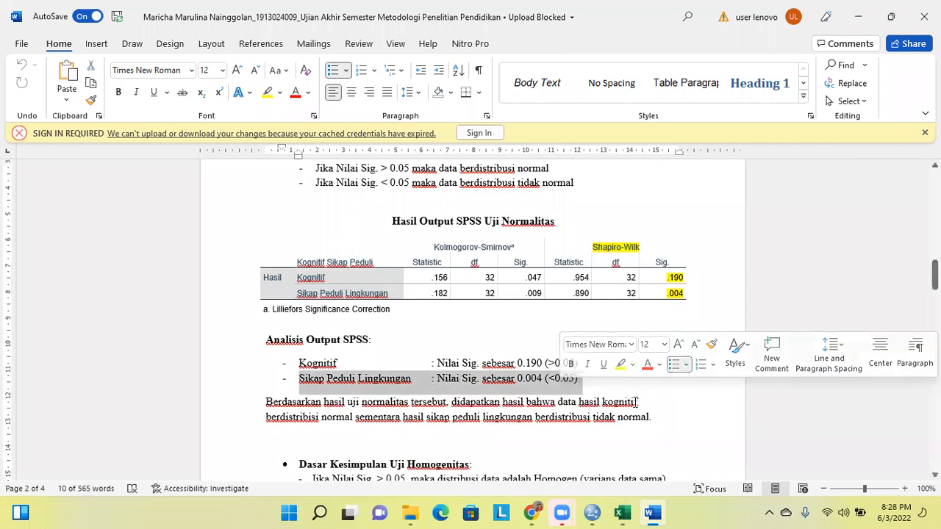
click(635, 401)
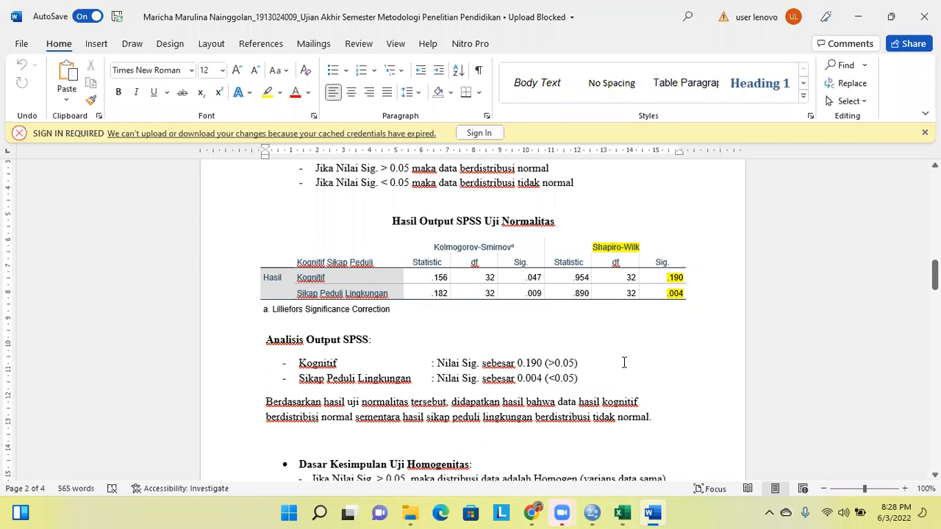
Step: Review the exam task and normality section in the Word report and return to the SPSS Data Editor
mouse_move(593, 508)
click(530, 434)
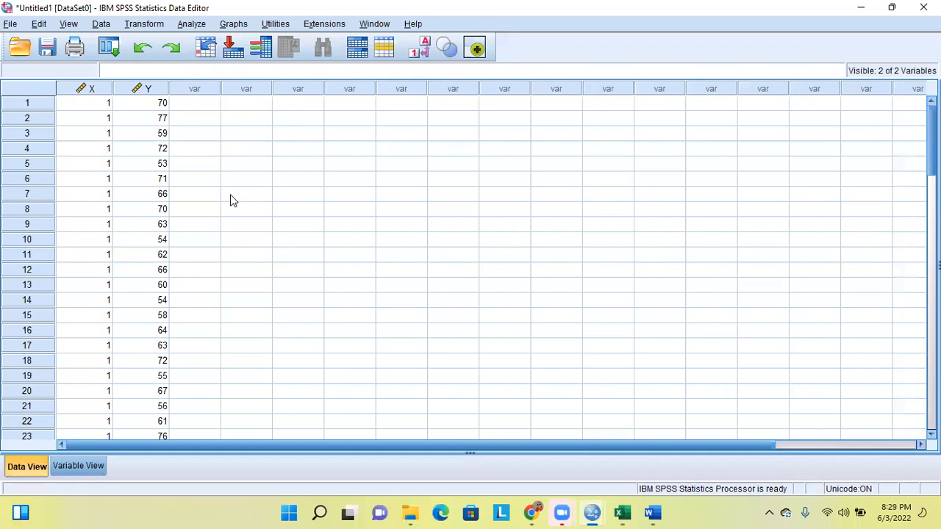
click(651, 512)
scroll(540, 383, up, 15)
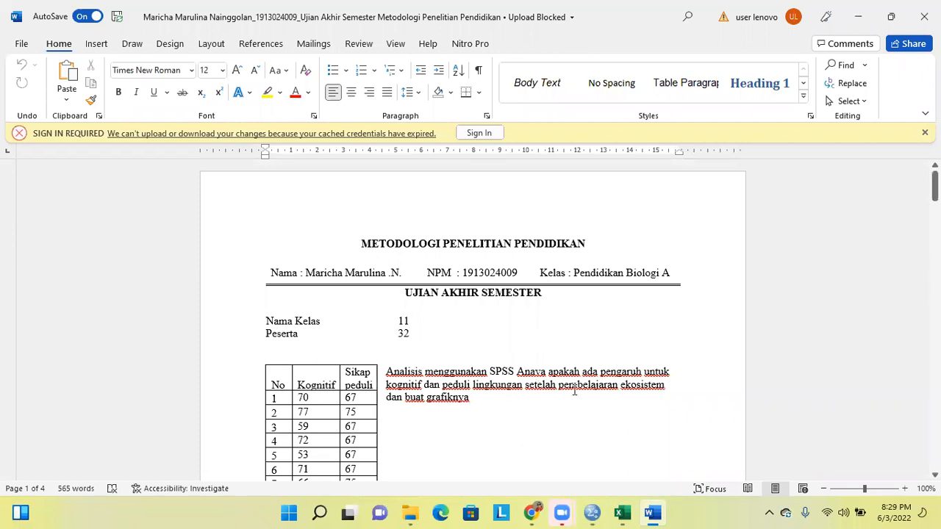
scroll(593, 375, down, 15)
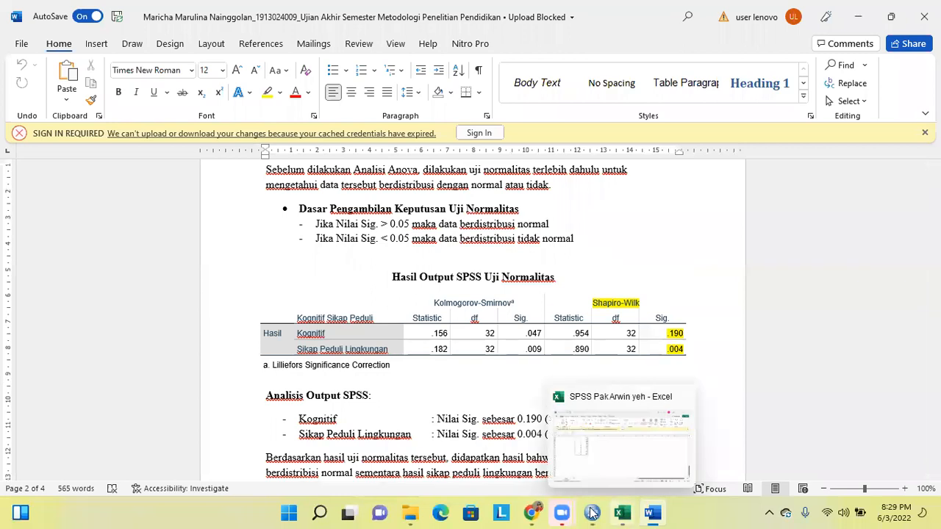
mouse_move(593, 513)
click(566, 454)
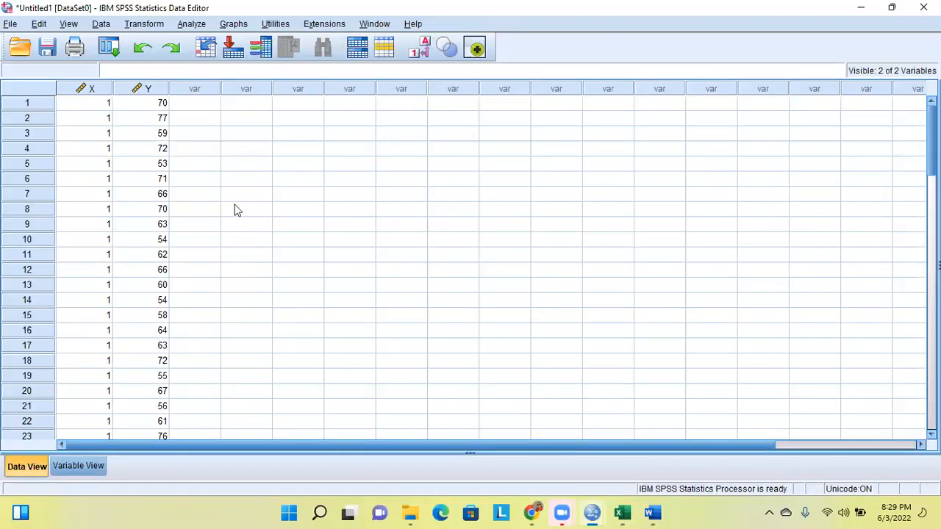
click(193, 25)
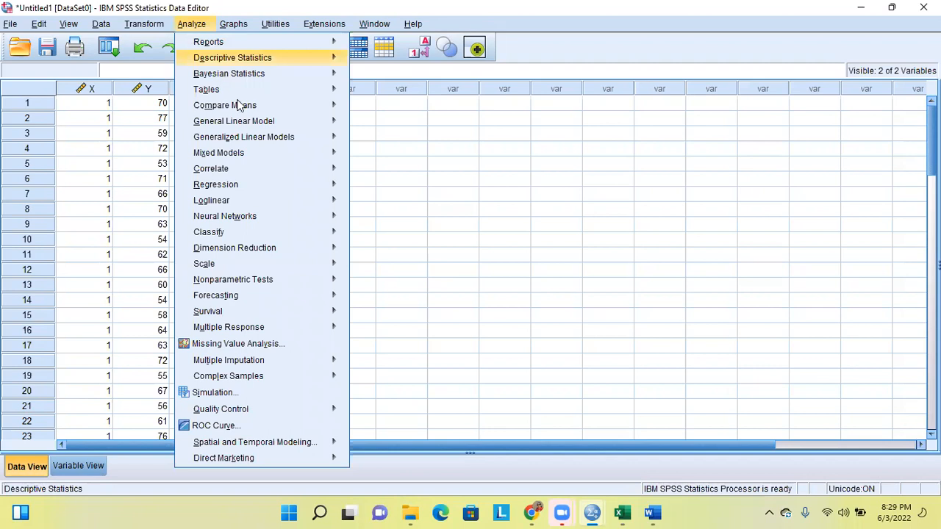
mouse_move(241, 107)
mouse_move(221, 185)
click(401, 217)
click(677, 105)
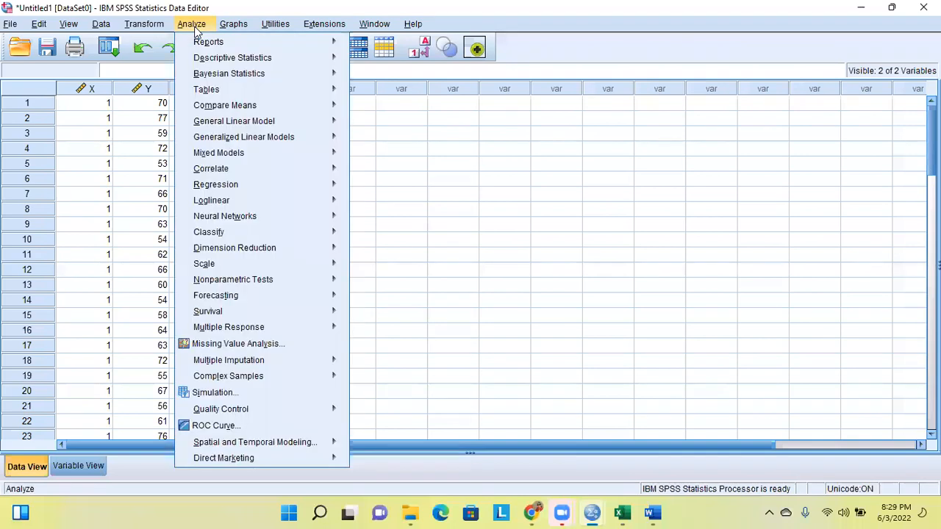
Step: Open the One-Way ANOVA analysis with Hasil [Y] as the dependent variable and variable X as the factor
mouse_move(223, 110)
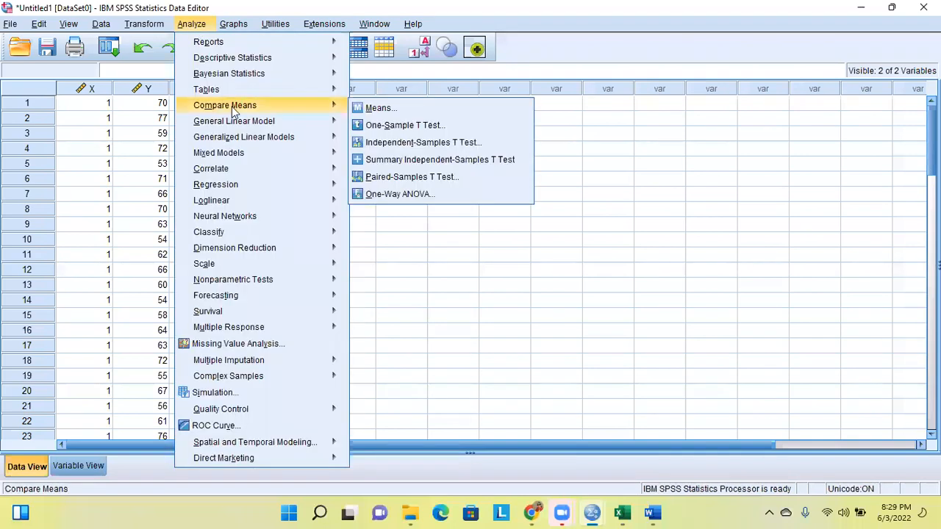
click(396, 195)
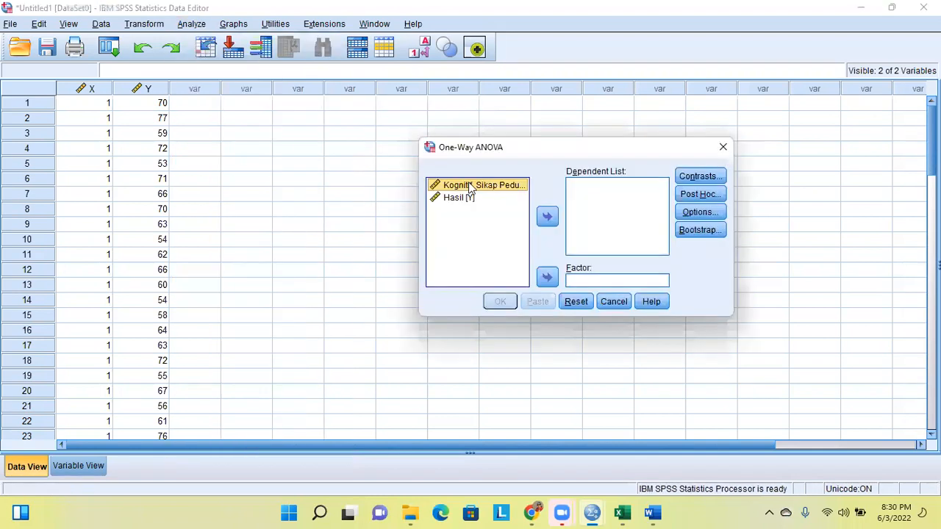
click(553, 282)
click(481, 185)
click(548, 216)
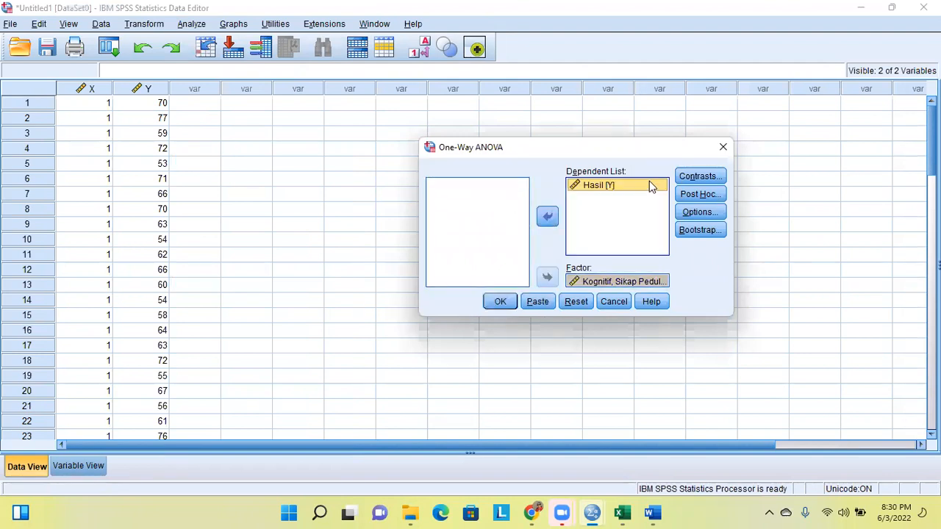
Step: Select Tukey's-b as the post hoc multiple comparison test, keeping the 0.05 significance level
click(702, 196)
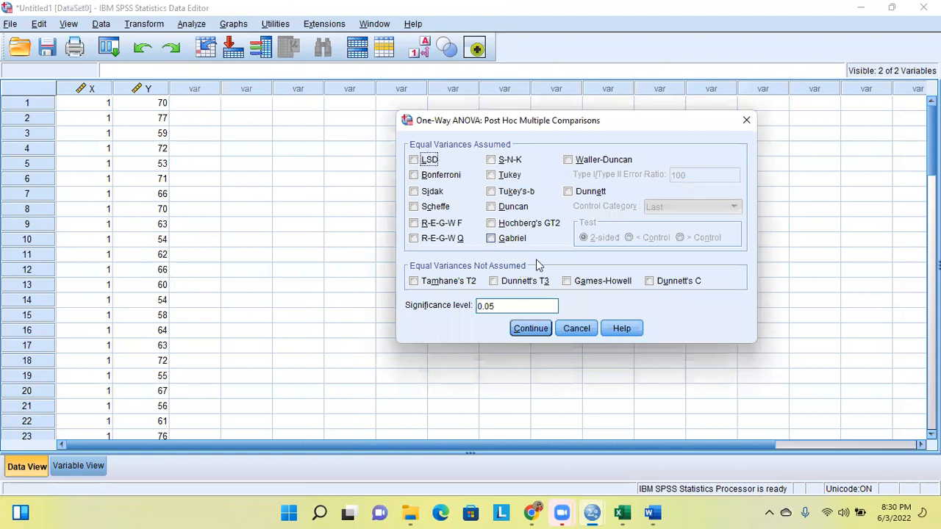
click(494, 197)
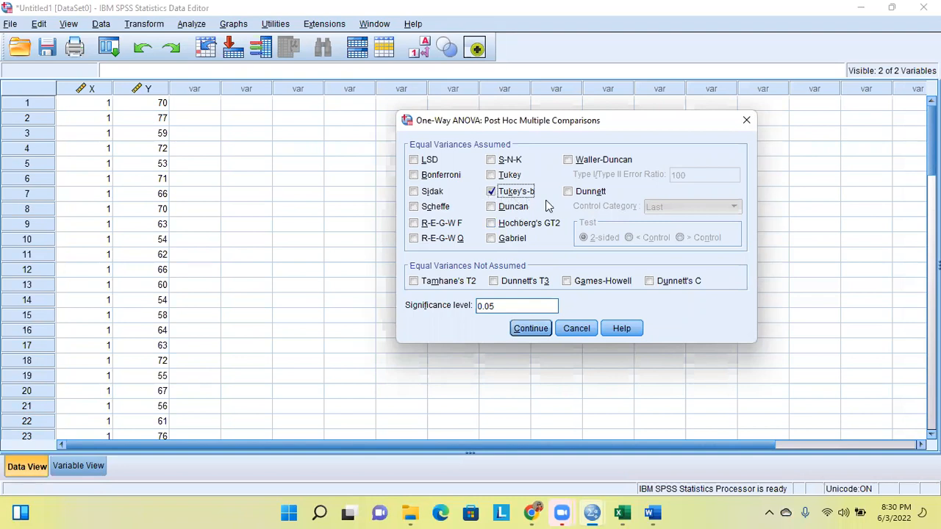
click(531, 329)
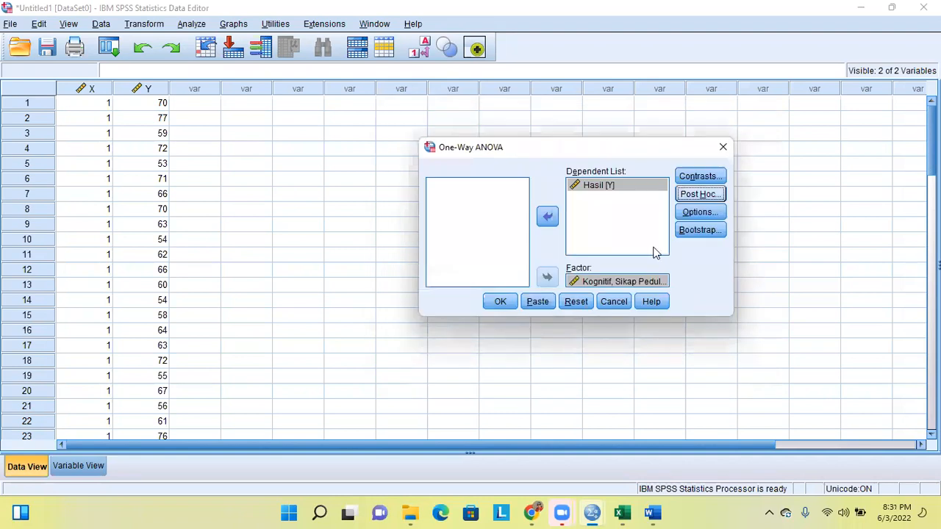
Step: Include descriptive statistics and the homogeneity of variance test in the One-Way ANOVA options and run the analysis
click(700, 212)
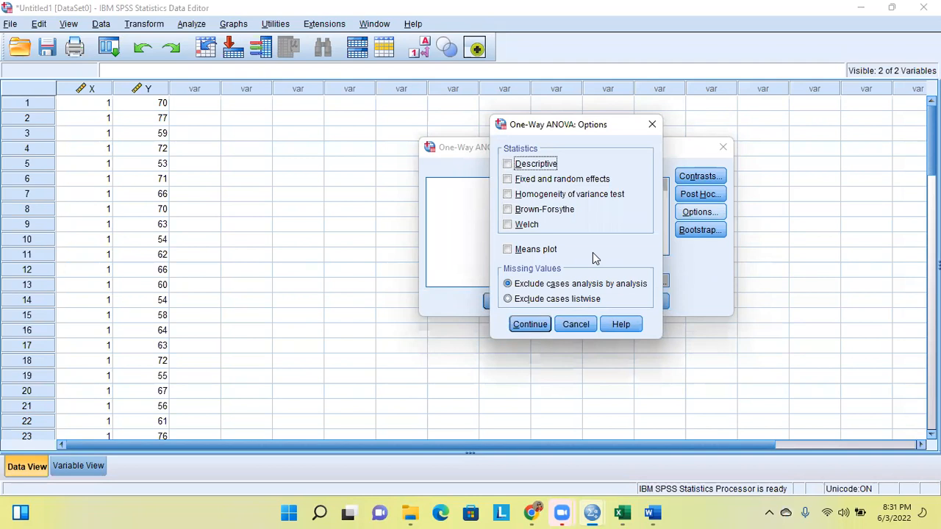
click(507, 166)
click(508, 195)
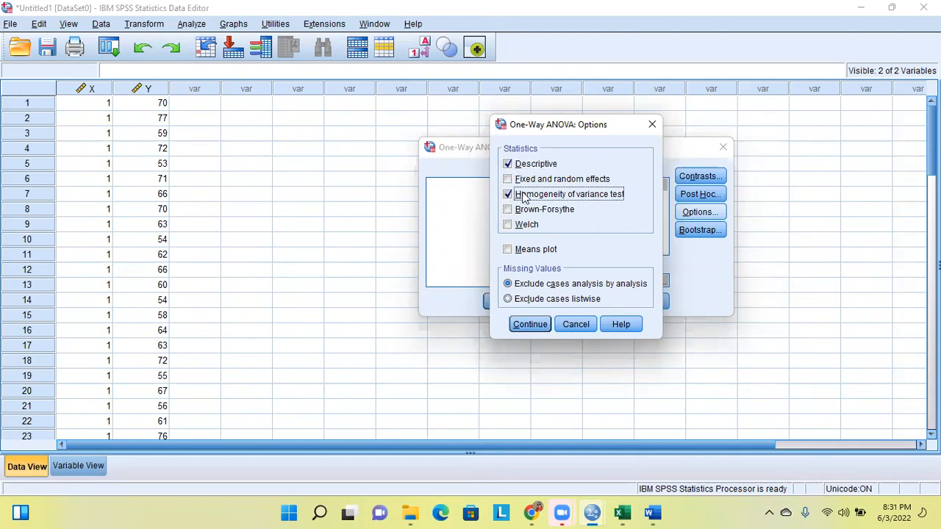
click(528, 330)
click(526, 326)
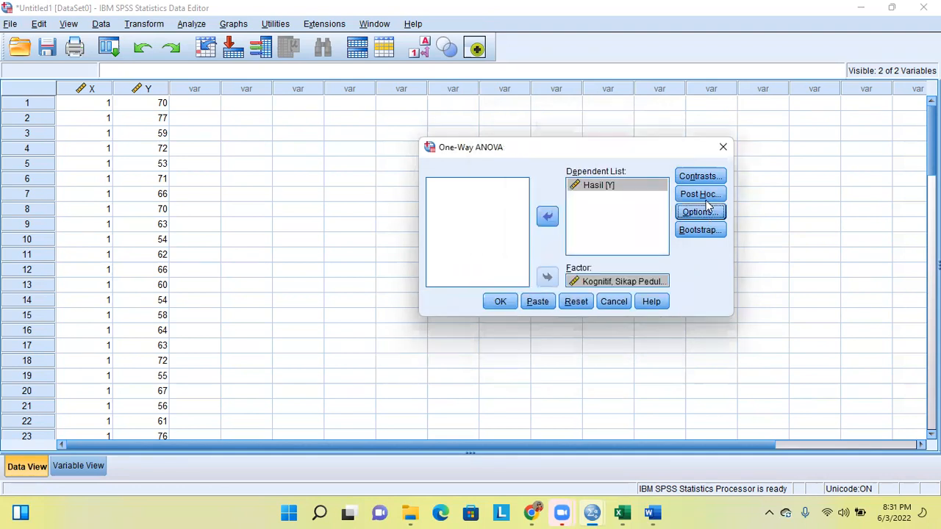
click(501, 304)
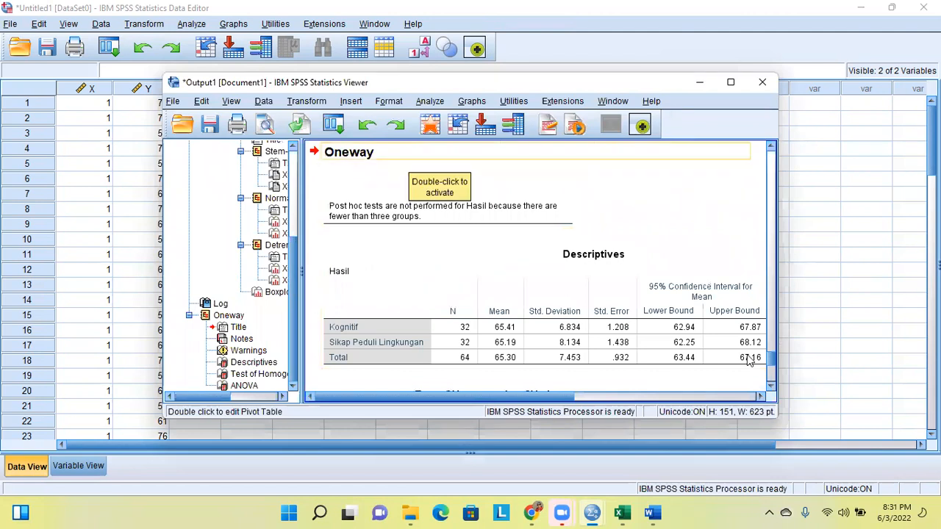
Step: Examine the Oneway output: the Warnings note and the Descriptives, Test of Homogeneity of Variances and ANOVA tables
scroll(771, 366, up, 3)
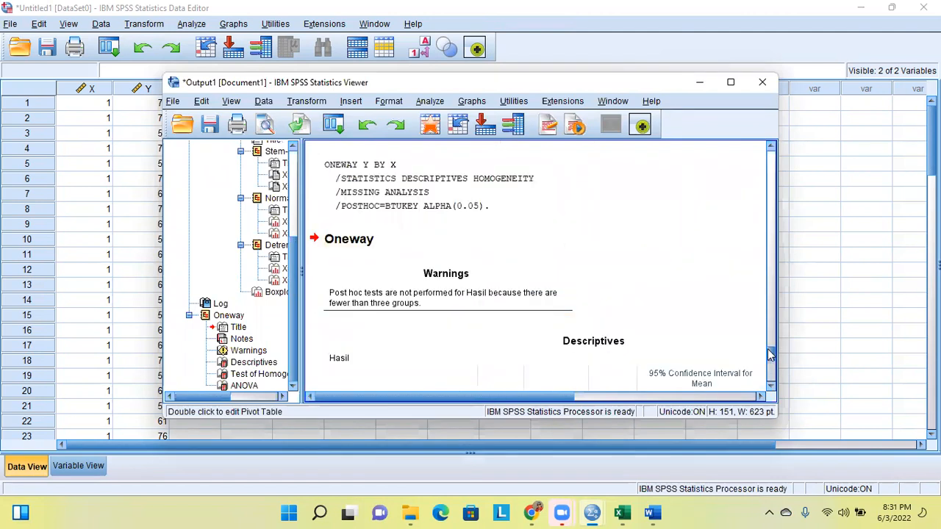
scroll(771, 365, down, 3)
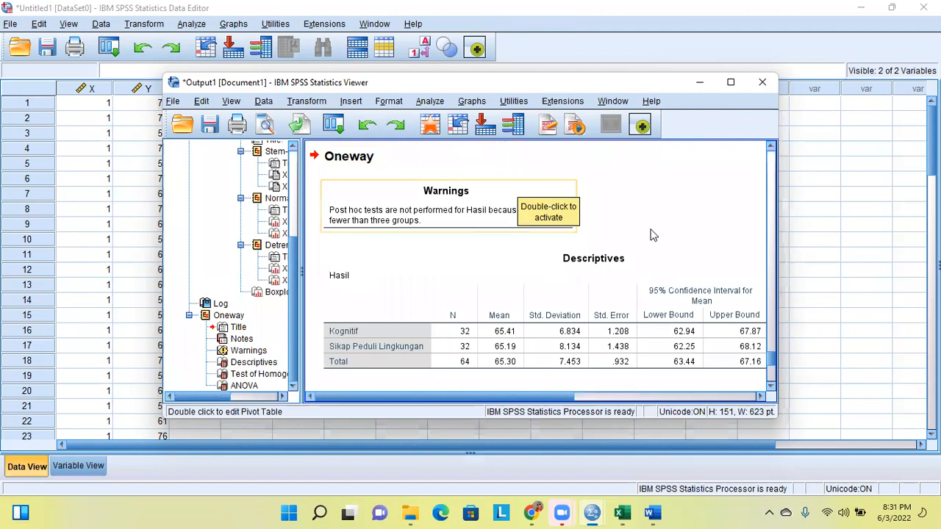
scroll(651, 235, down, 3)
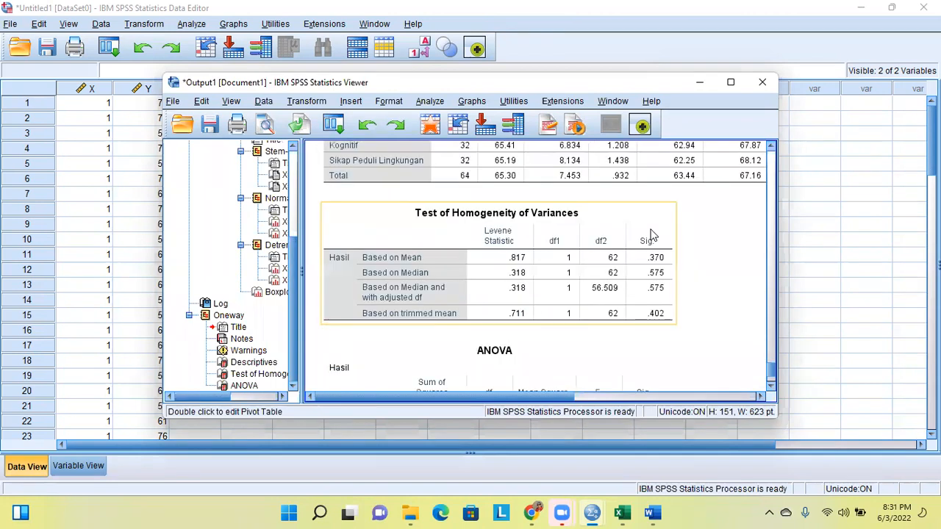
scroll(651, 235, up, 1)
scroll(650, 236, up, 3)
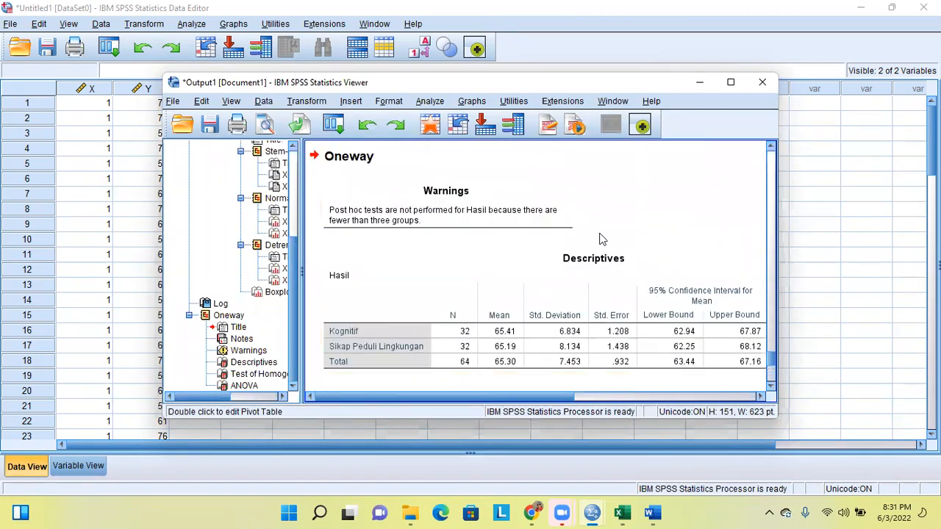
click(423, 216)
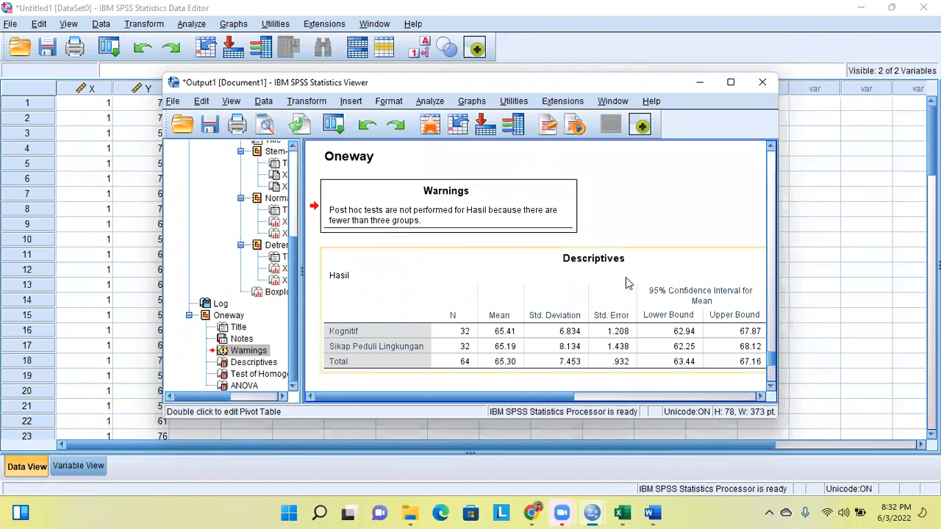
scroll(626, 277, down, 2)
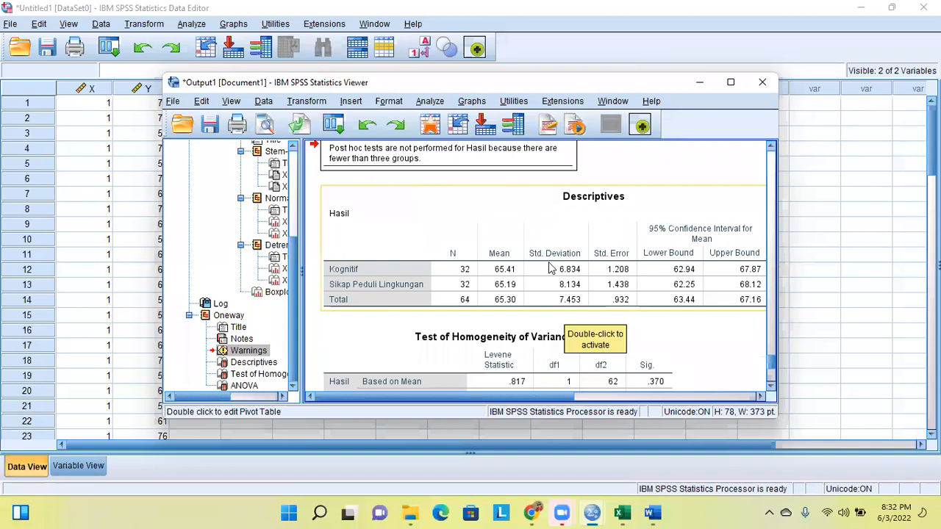
scroll(548, 264, down, 7)
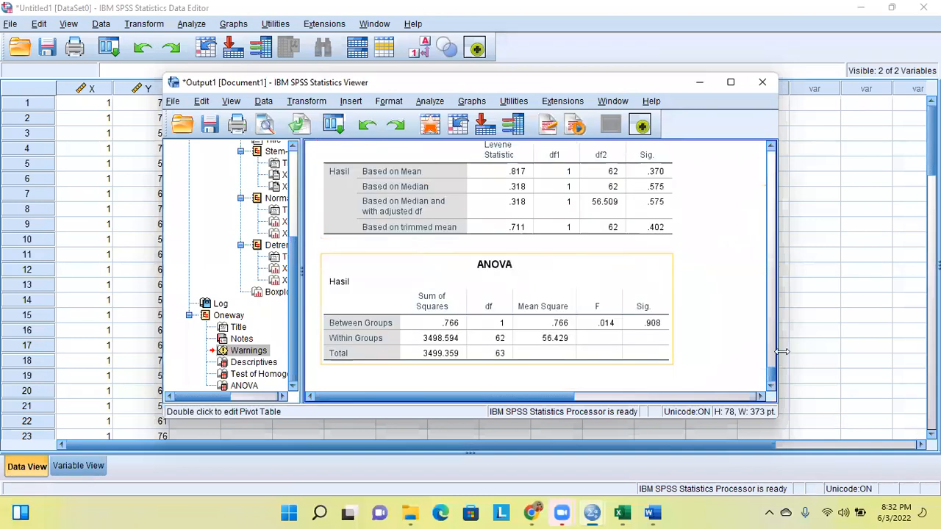
mouse_move(771, 359)
mouse_down()
mouse_move(770, 345)
mouse_move(772, 384)
mouse_move(771, 367)
mouse_up()
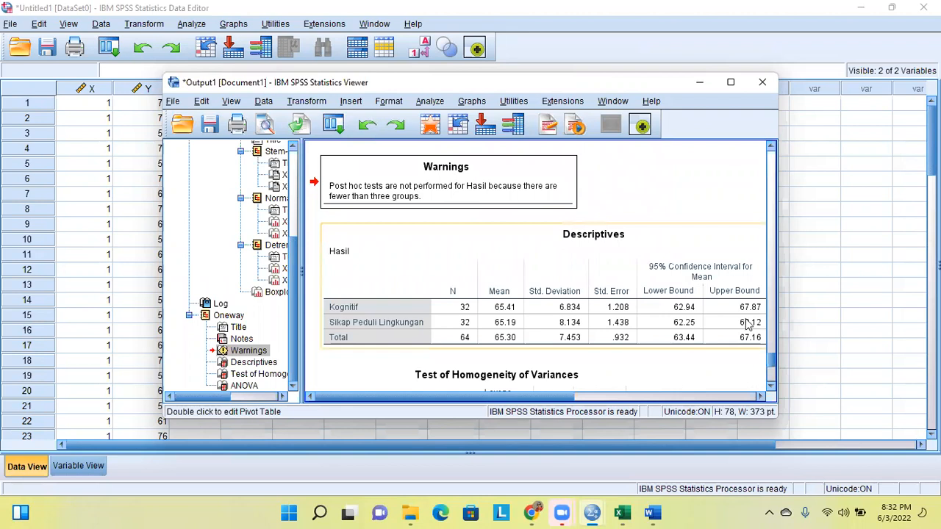
drag(772, 363, 771, 366)
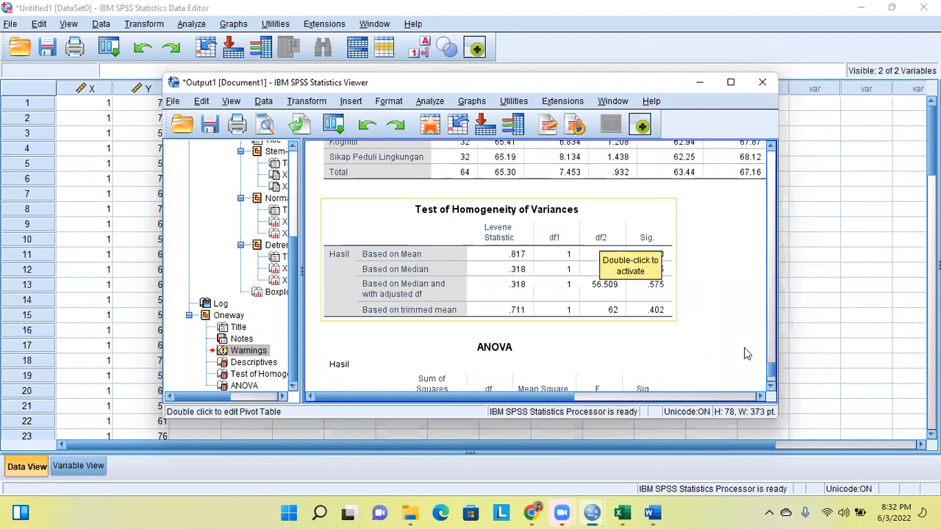
drag(774, 374, 774, 382)
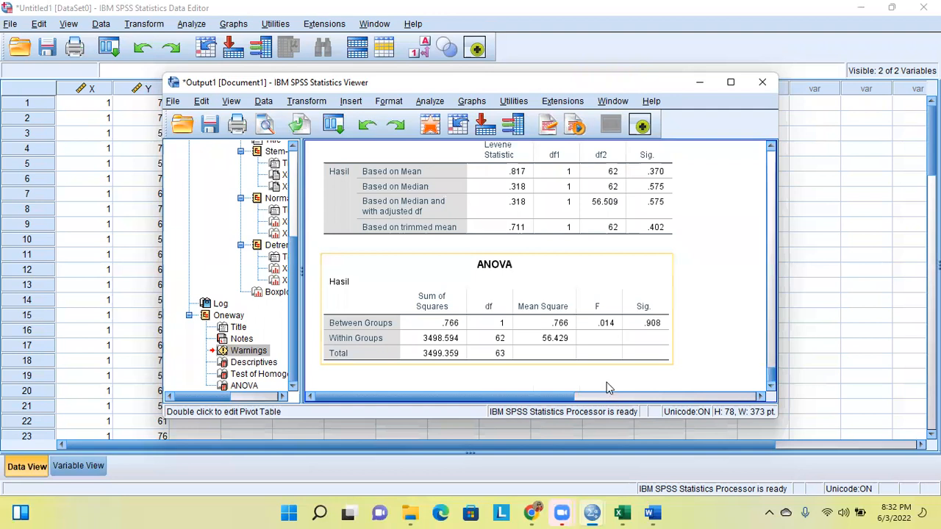
Step: Read the homogeneity criteria in the Word report and check them against the Test of Homogeneity of Variances table in the SPSS output
mouse_move(653, 513)
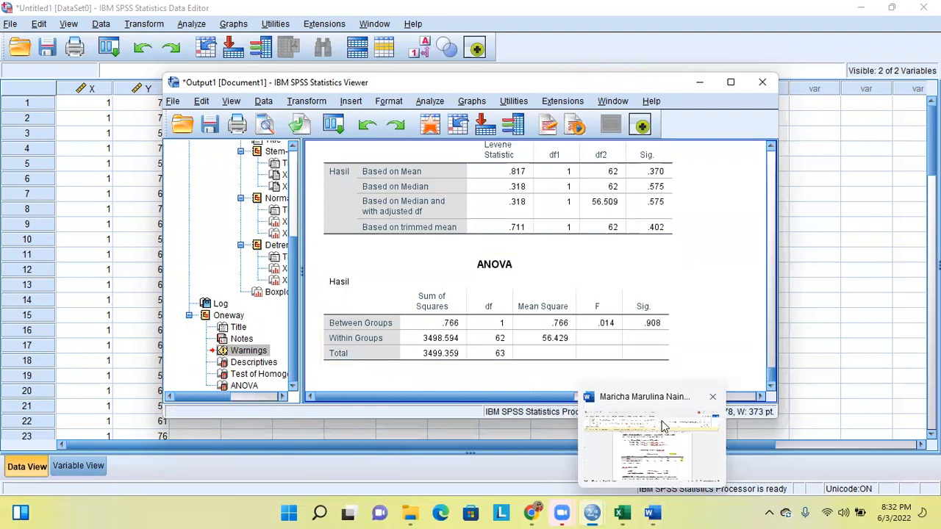
click(657, 430)
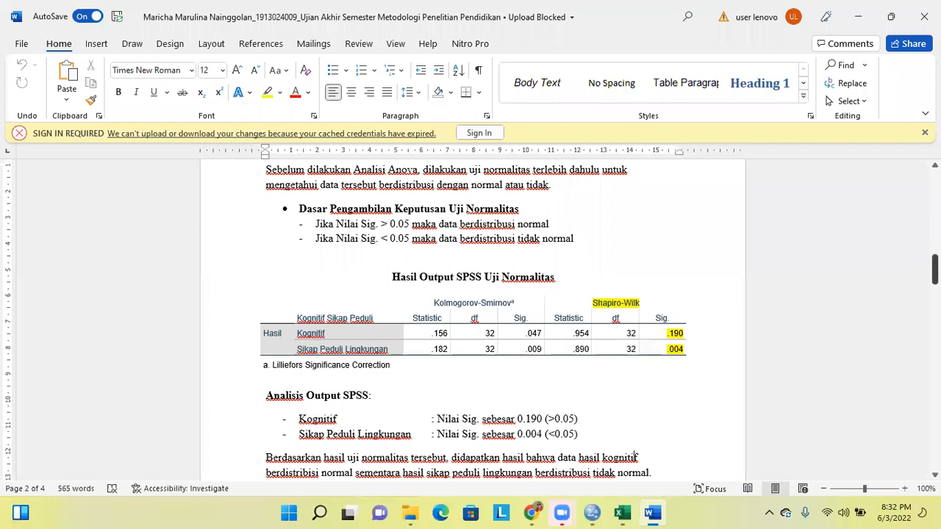
drag(934, 270, 934, 303)
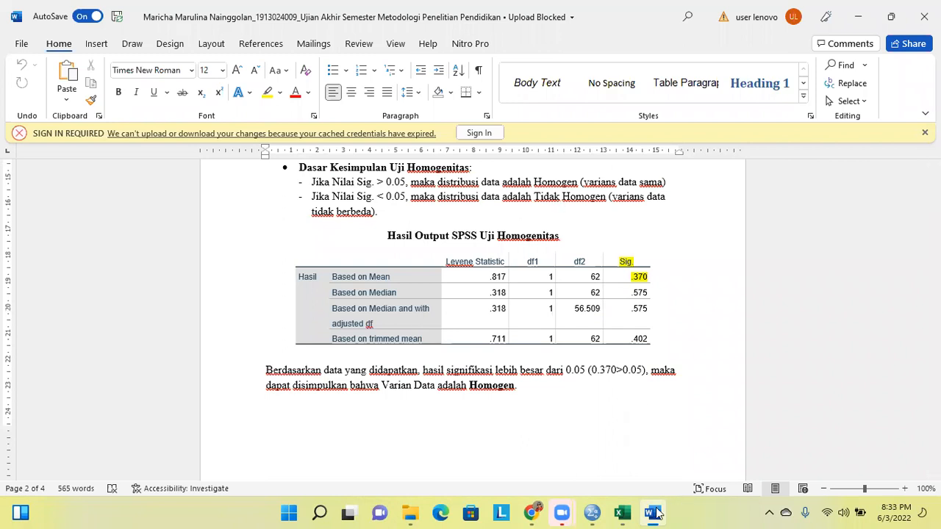
mouse_move(622, 513)
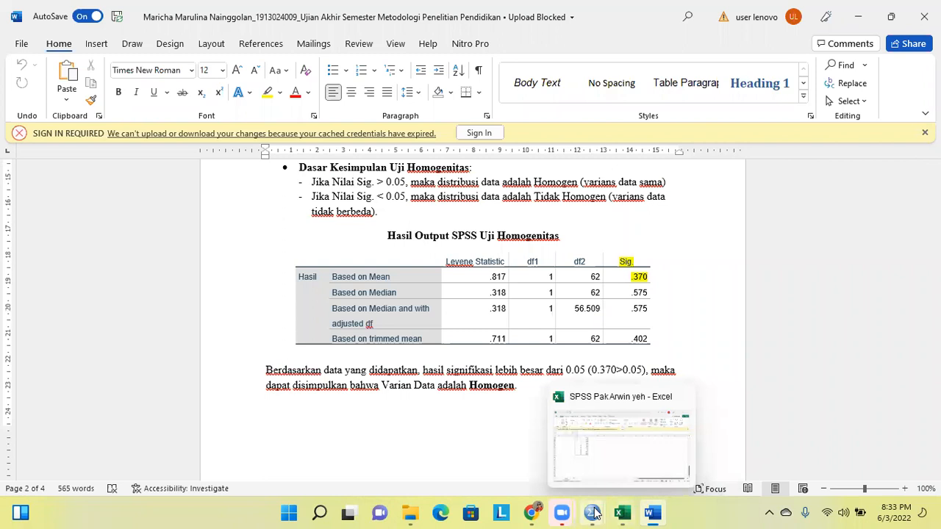
click(667, 439)
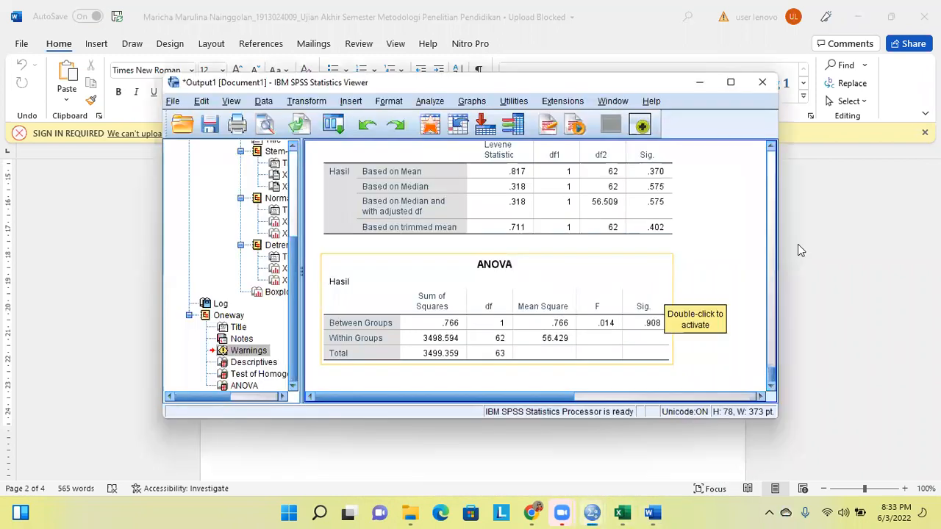
click(772, 257)
click(772, 258)
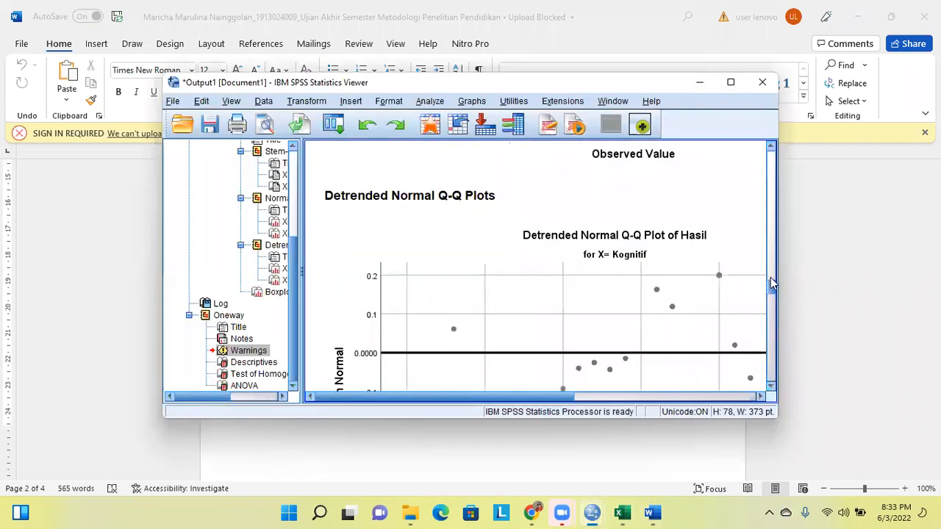
click(774, 364)
scroll(775, 374, down, 3)
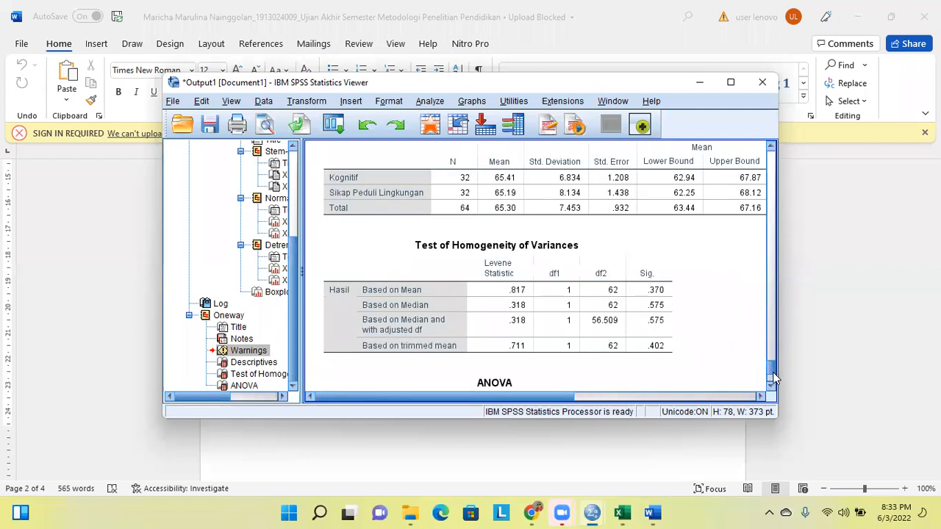
scroll(649, 228, up, 1)
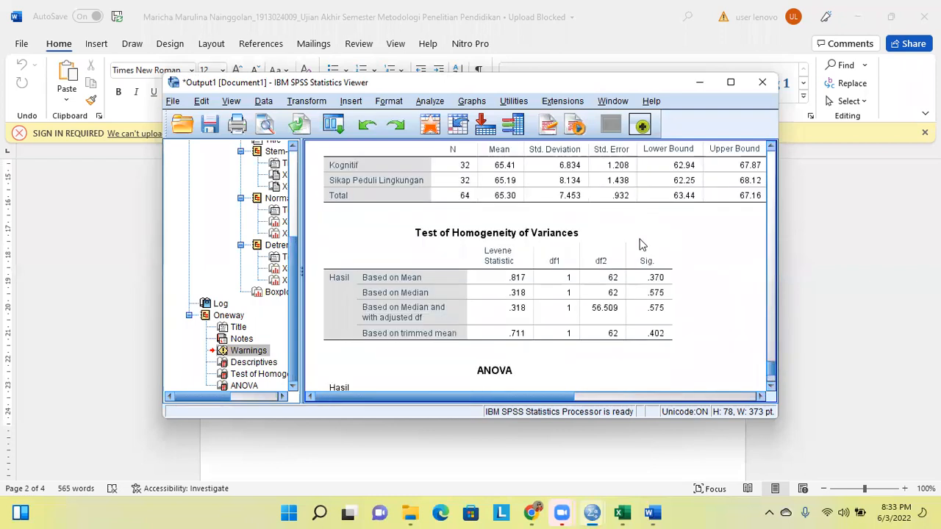
scroll(640, 242, down, 1)
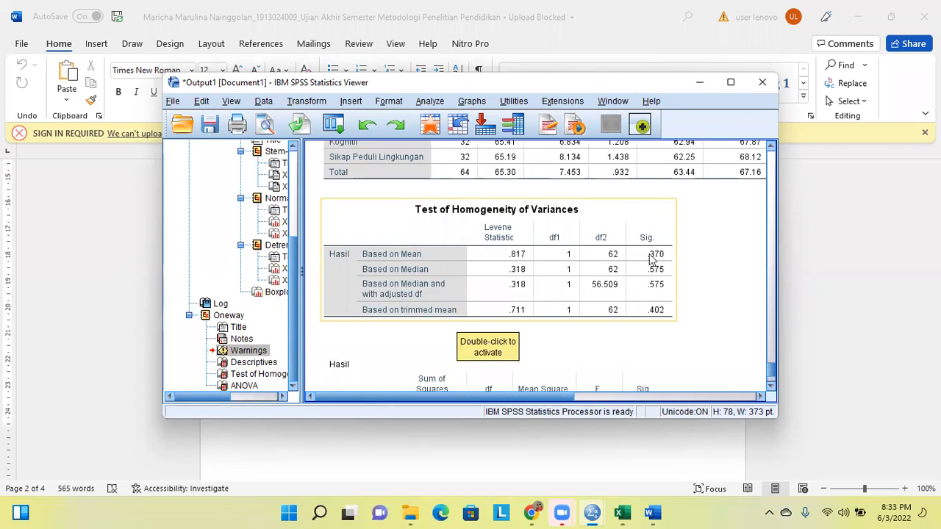
Step: Return to the Word report and review the homogeneity conclusion, the One Way ANOVA guidelines and interpretation, and the Descriptives analysis
mouse_move(647, 512)
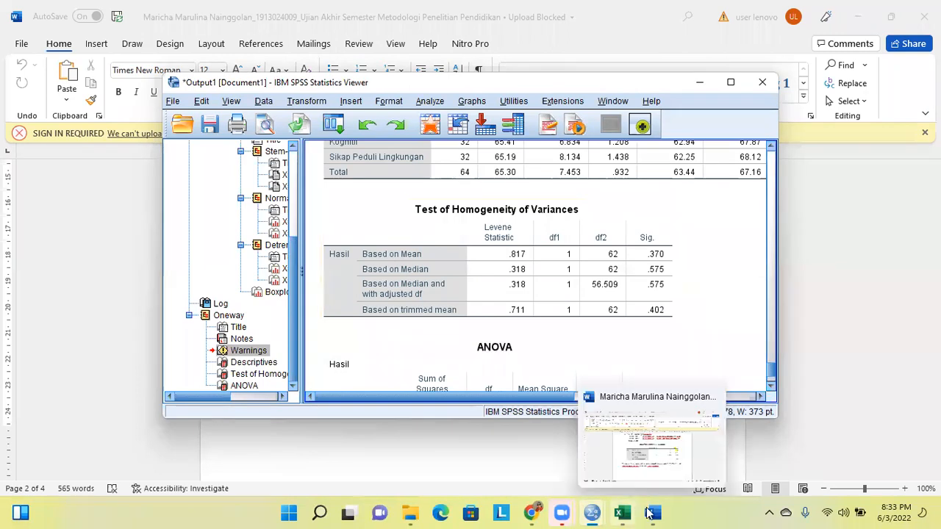
click(646, 479)
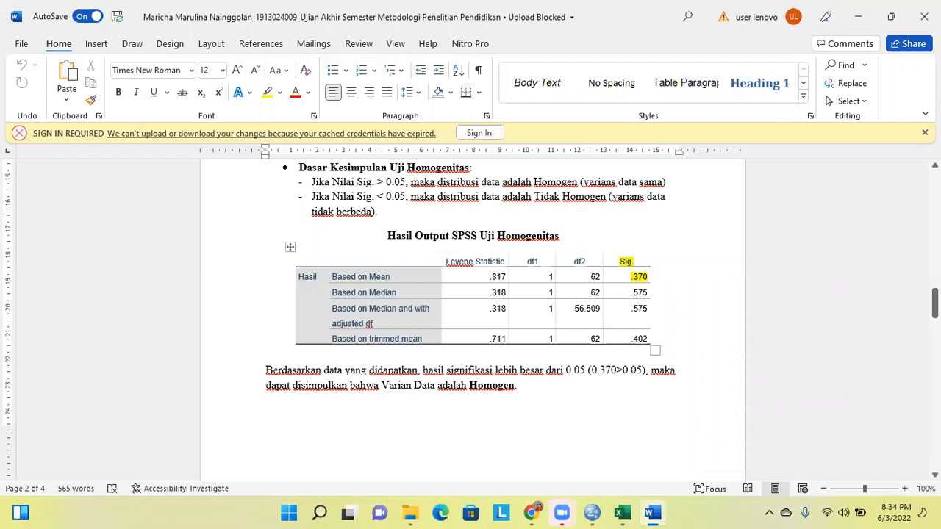
drag(935, 301, 934, 343)
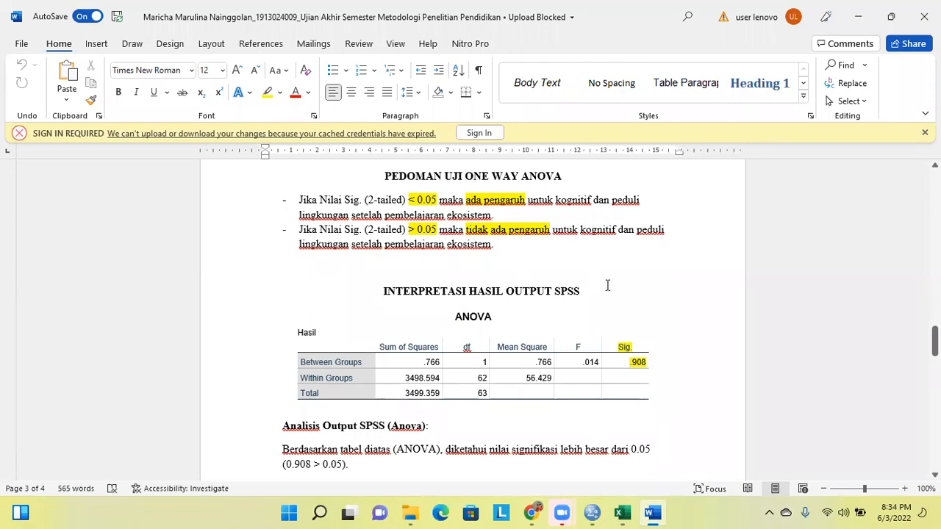
scroll(607, 285, down, 2)
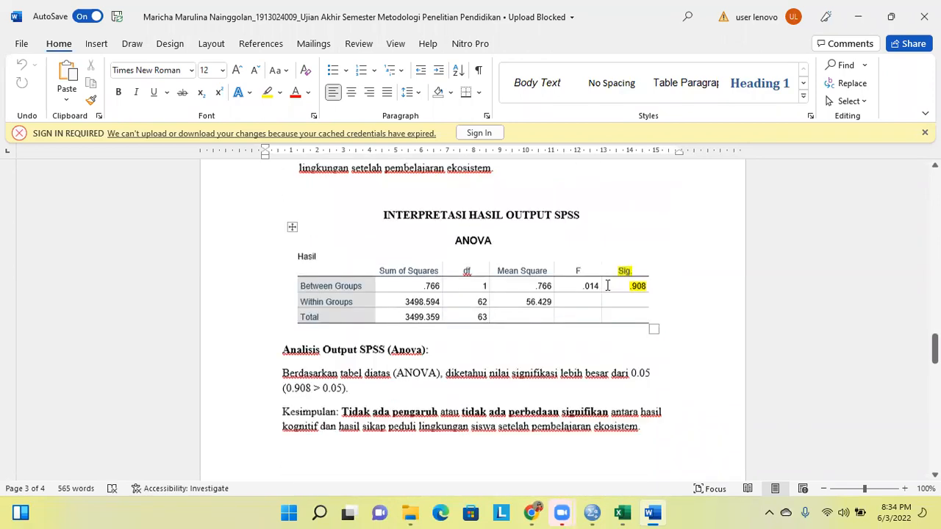
scroll(607, 285, down, 1)
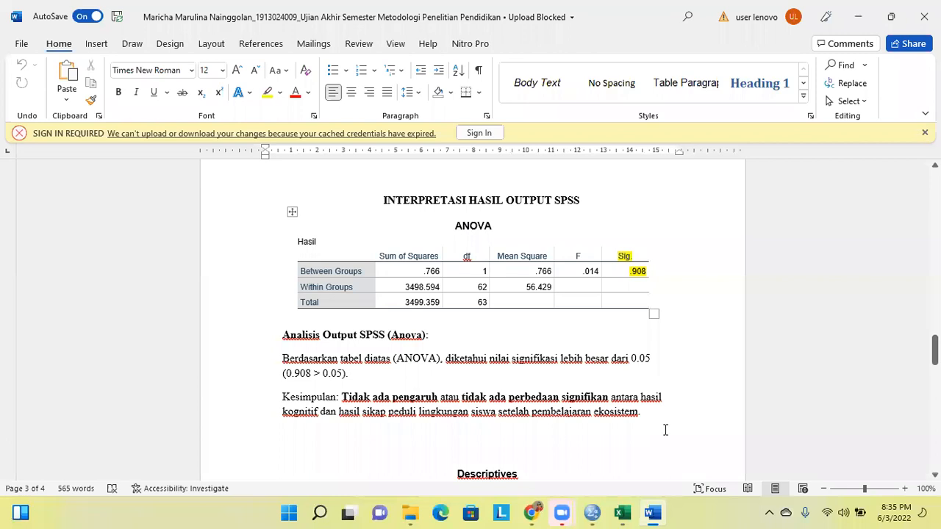
scroll(451, 382, down, 2)
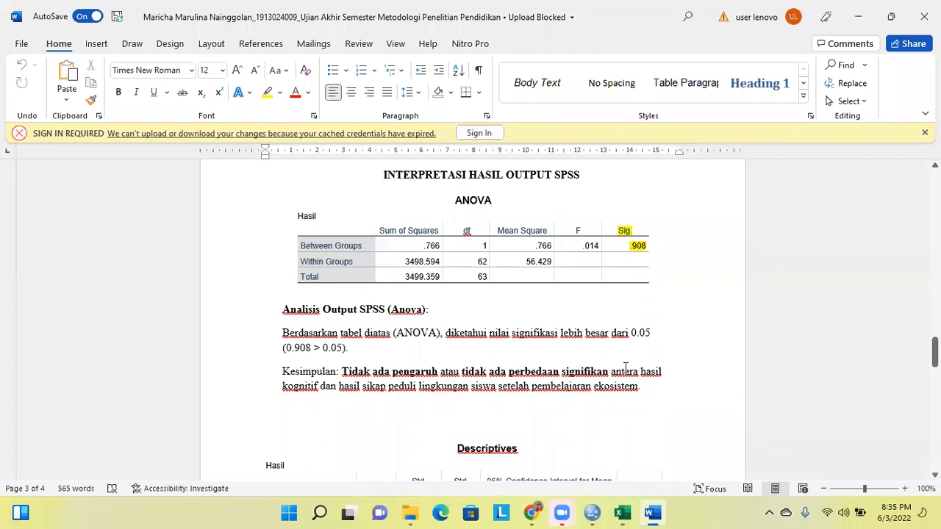
scroll(669, 287, up, 1)
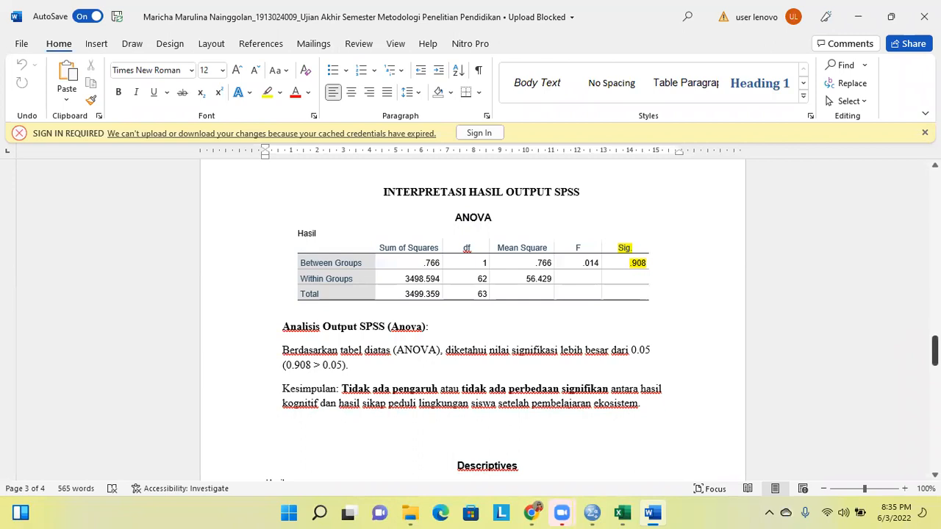
drag(934, 350, 935, 382)
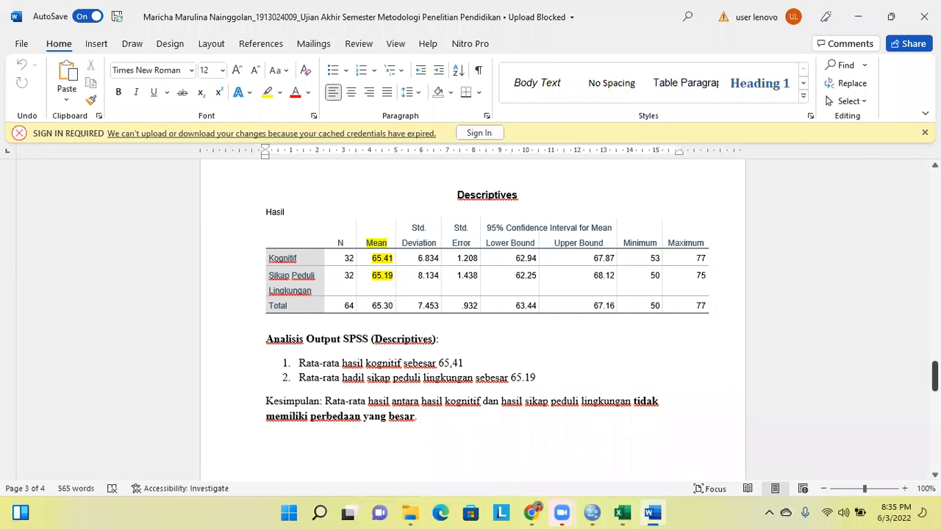
drag(935, 373, 934, 376)
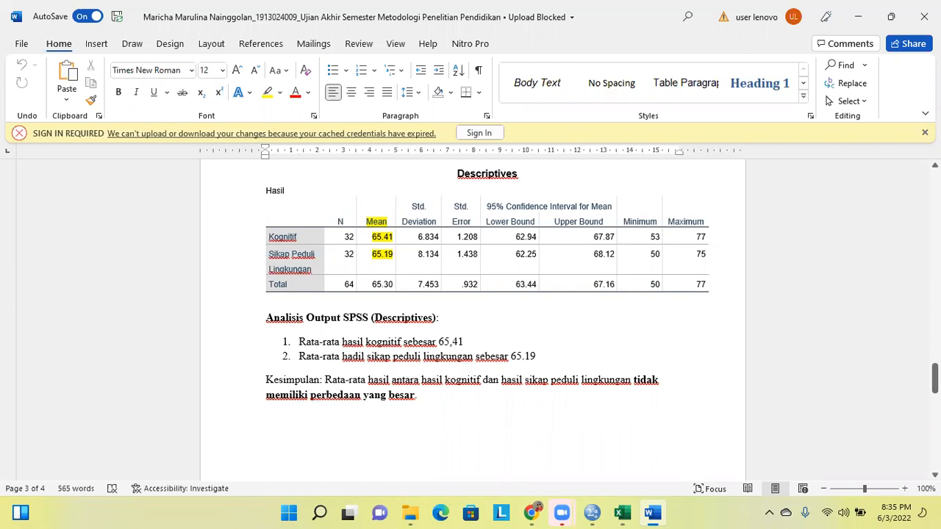
Step: Review the Descriptives conclusion and the GRAFIK bar chart in the Word report
drag(934, 379, 935, 417)
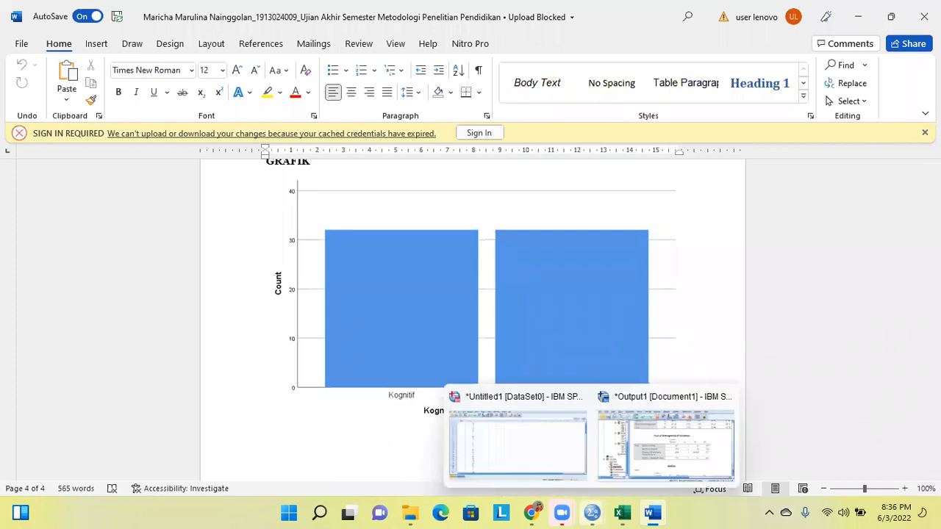
drag(934, 417, 935, 376)
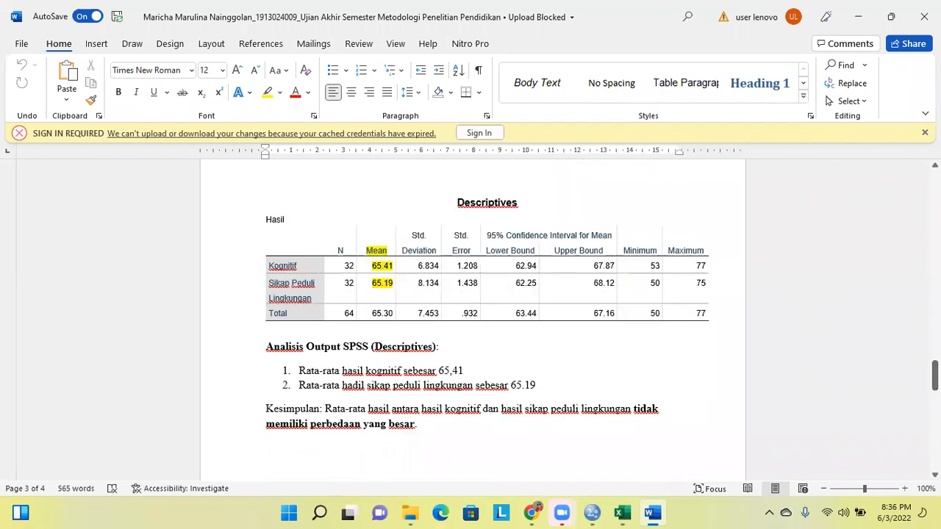
drag(934, 376, 935, 415)
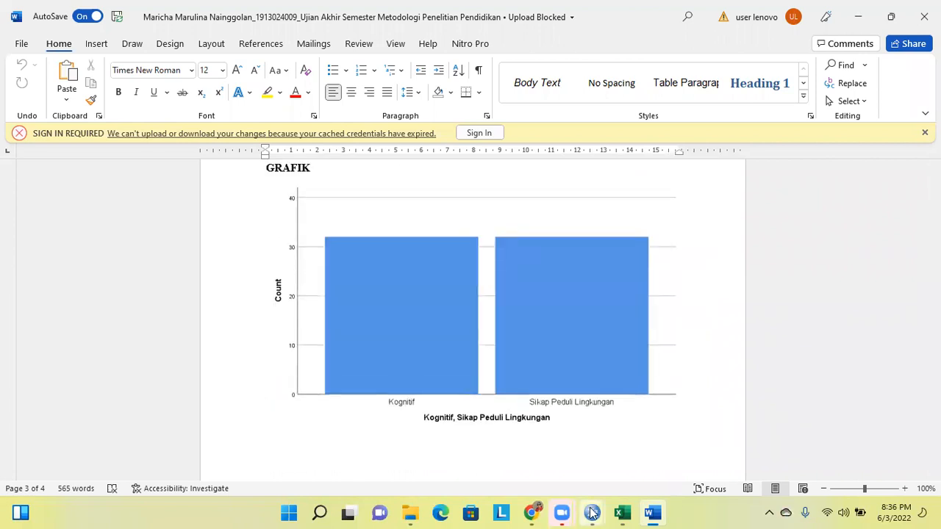
Step: Switch to the SPSS data editor and start defining a simple legacy bar chart with summaries for groups of cases
mouse_move(592, 512)
click(541, 466)
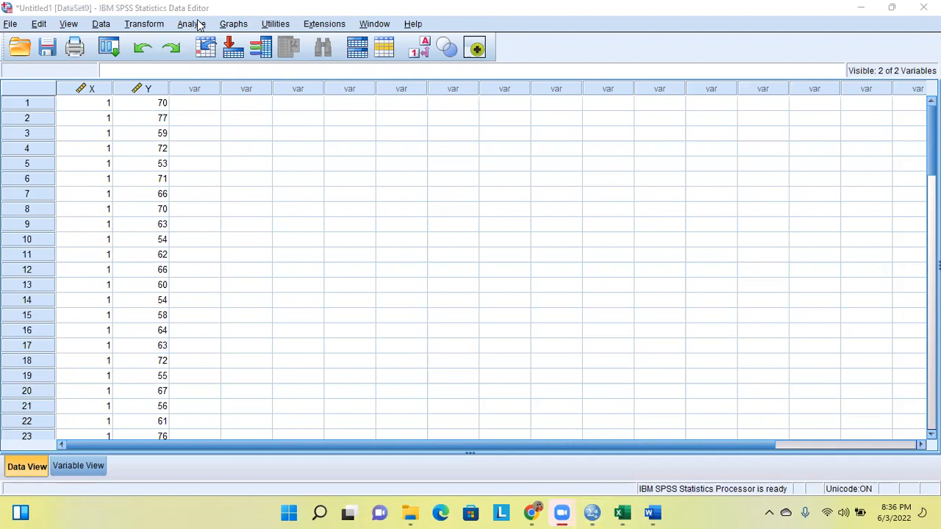
click(237, 28)
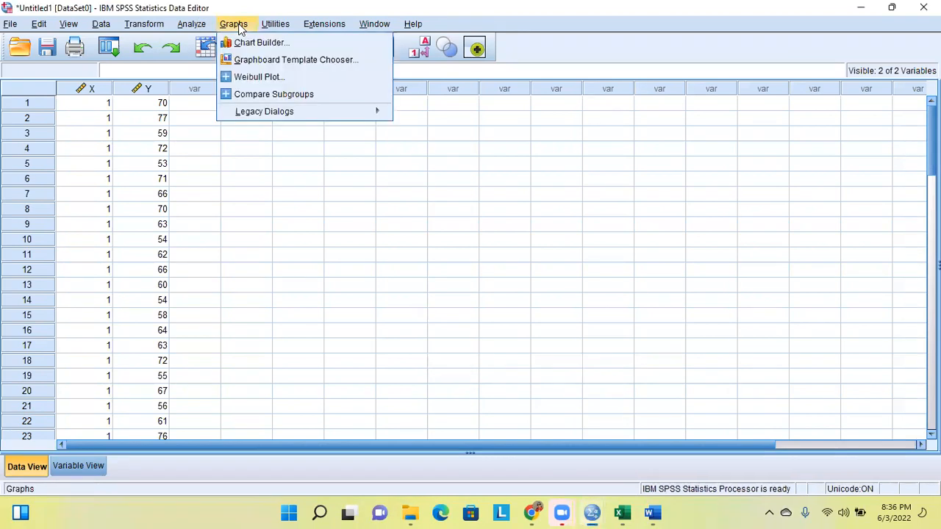
mouse_move(360, 107)
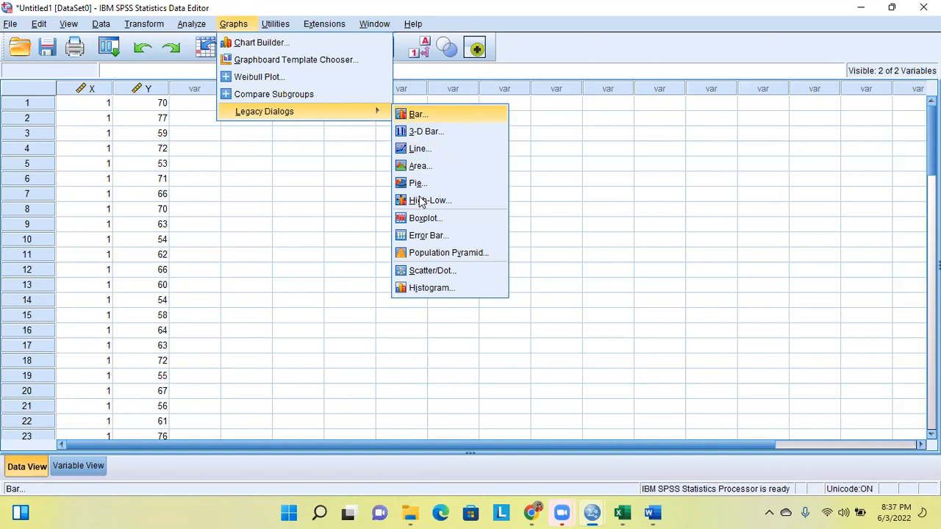
click(444, 123)
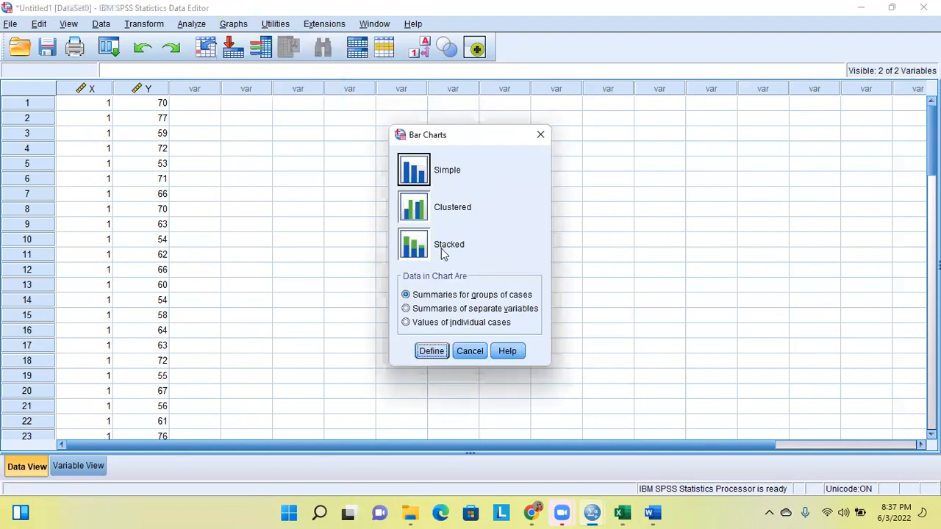
click(417, 209)
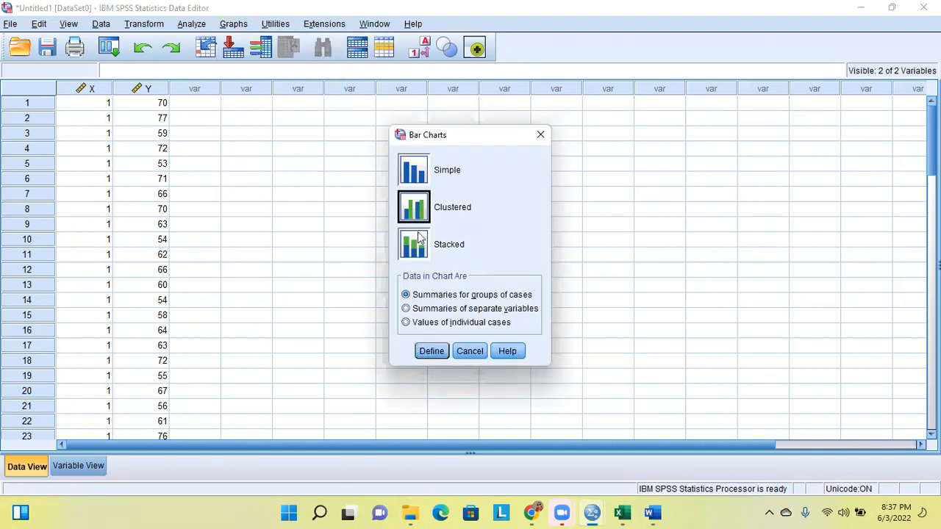
click(418, 239)
click(417, 162)
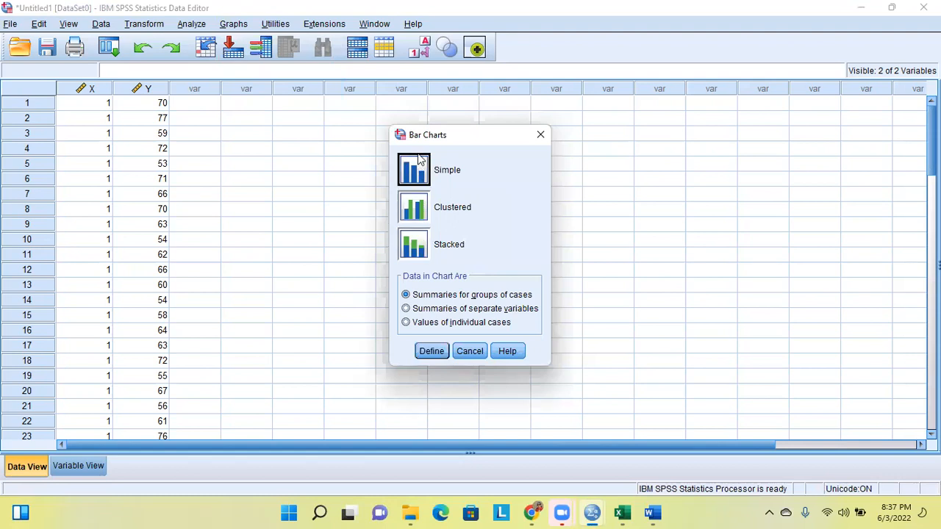
click(428, 353)
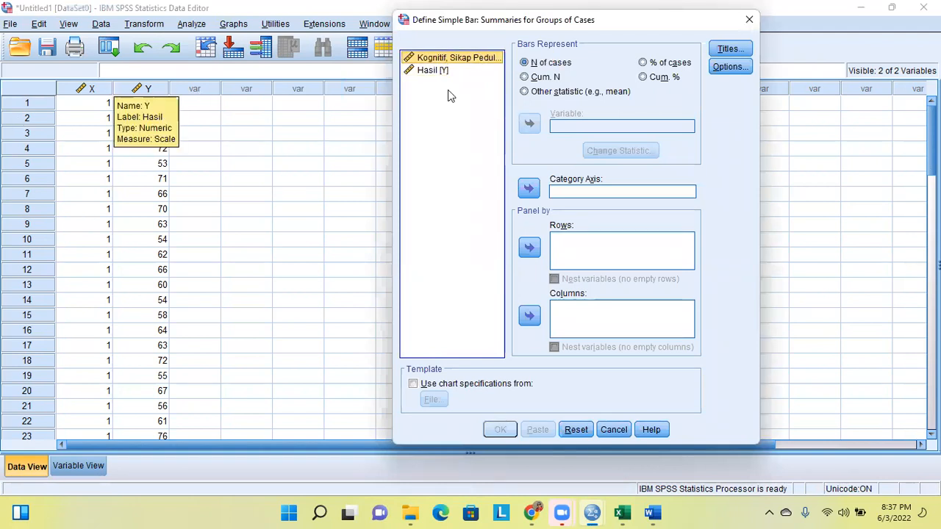
Step: Assign the Kognitif, Sikap Peduli Lingkungan variable to the category axis, with bars representing N of cases
click(528, 189)
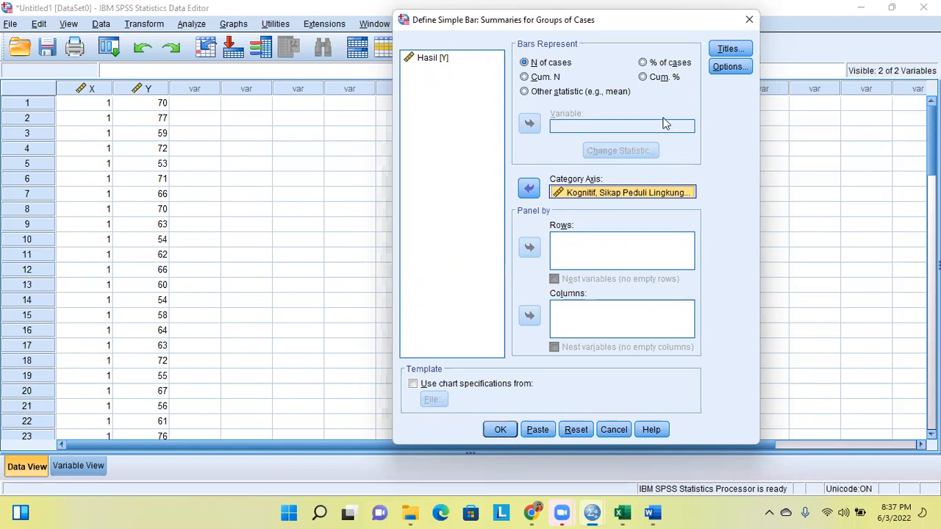
click(643, 63)
click(524, 62)
click(644, 64)
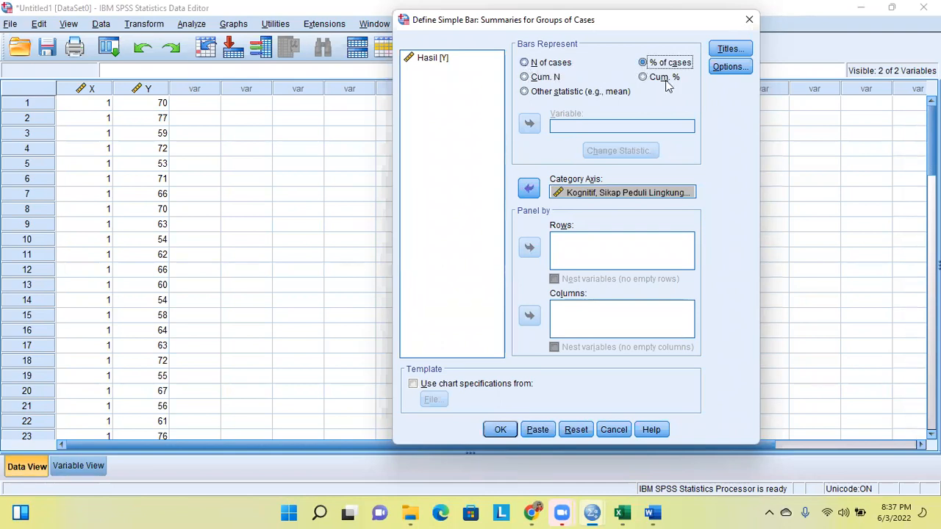
click(529, 64)
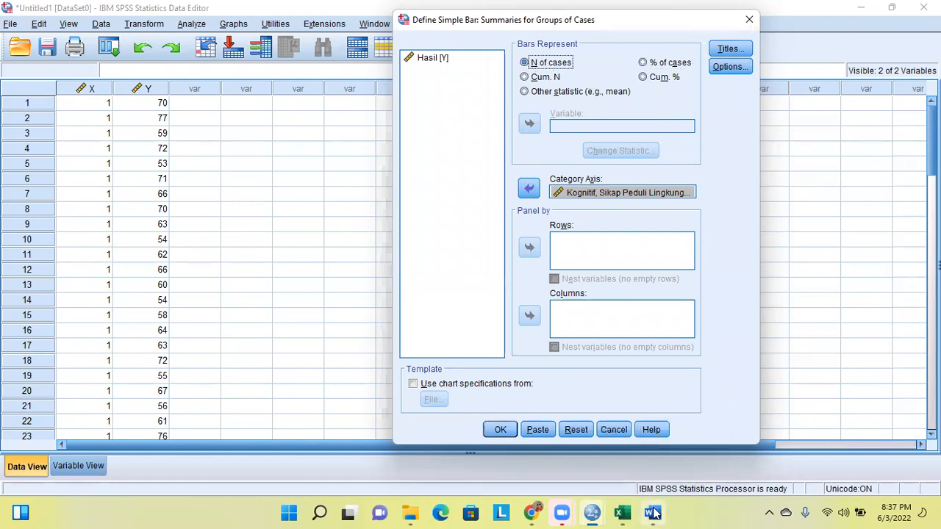
Step: Check the chart in the Word report, then make the SPSS bars represent % of cases and generate the chart
click(670, 430)
scroll(688, 357, down, 1)
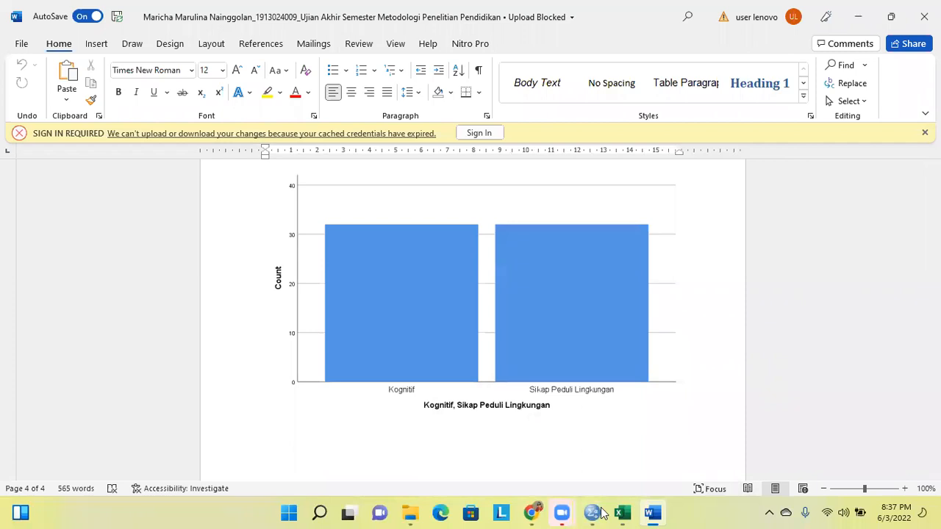
mouse_move(604, 513)
click(554, 440)
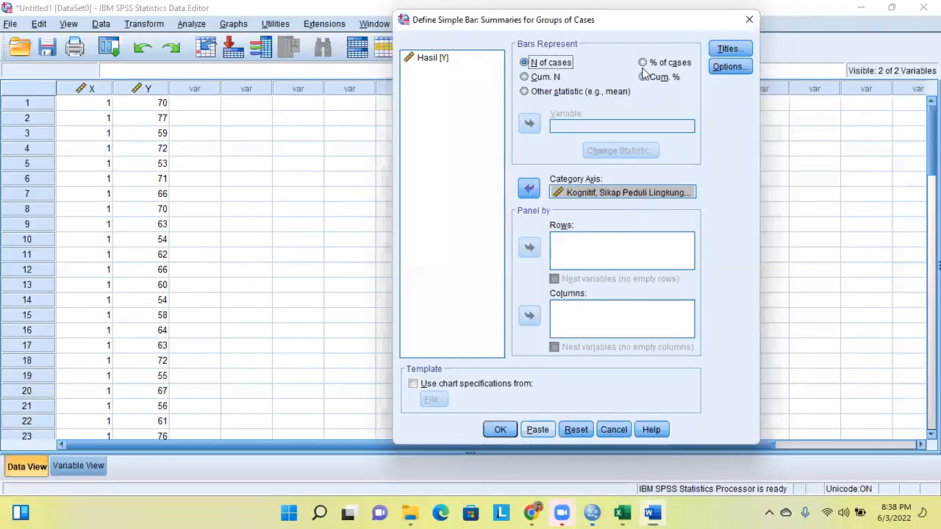
click(644, 64)
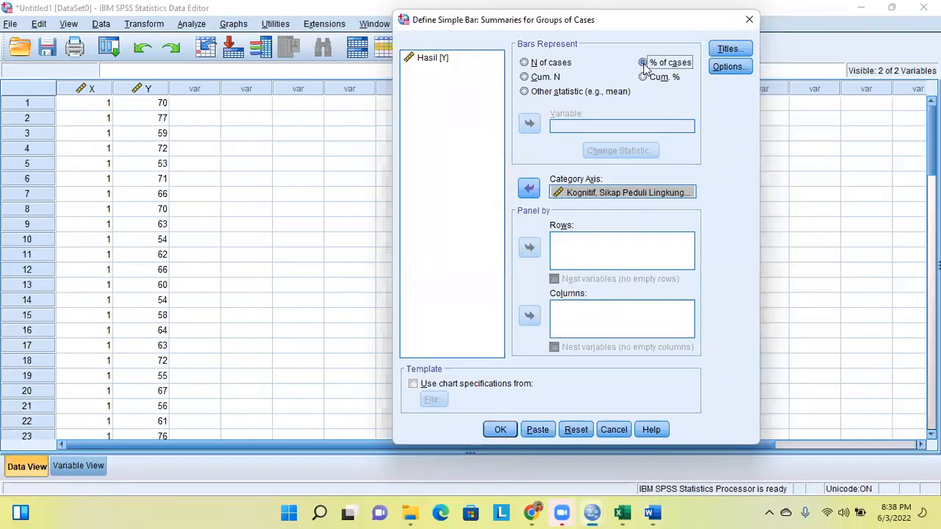
click(496, 431)
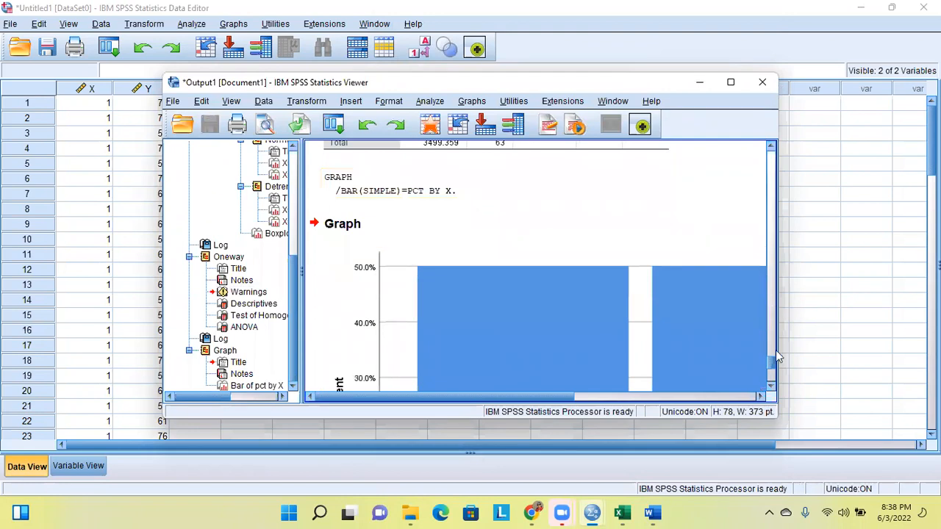
Step: Maximize the SPSS output viewer and examine the percent bar chart for Kognitif and Sikap Peduli Lingkungan
drag(773, 360, 769, 362)
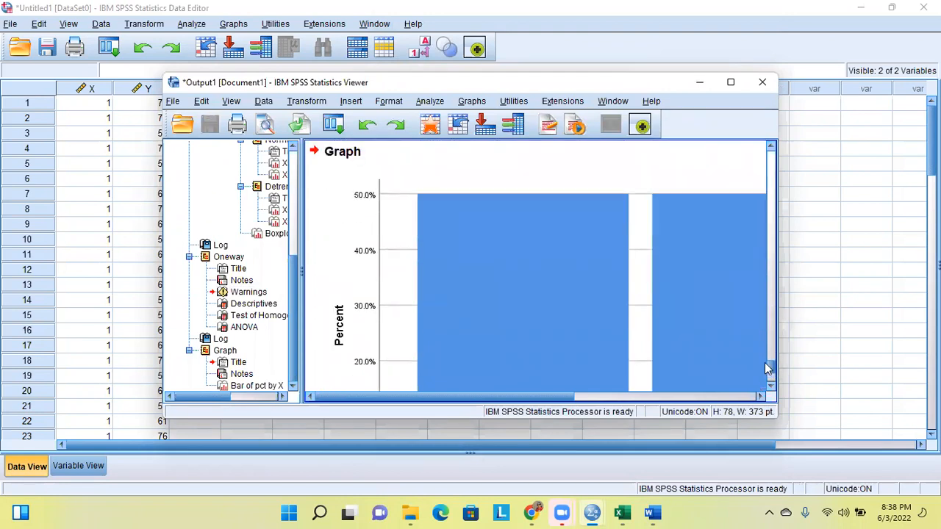
click(605, 397)
scroll(662, 176, down, 2)
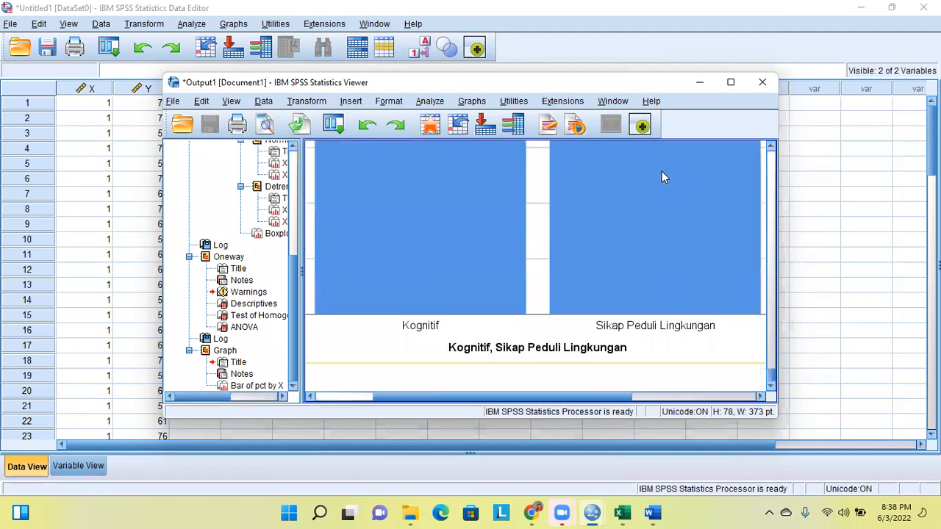
click(731, 84)
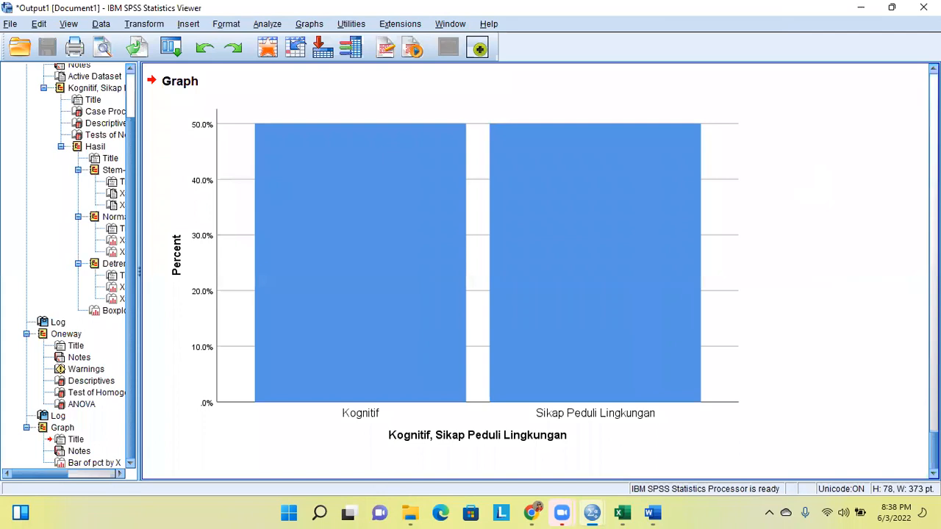
click(352, 113)
click(866, 330)
click(562, 274)
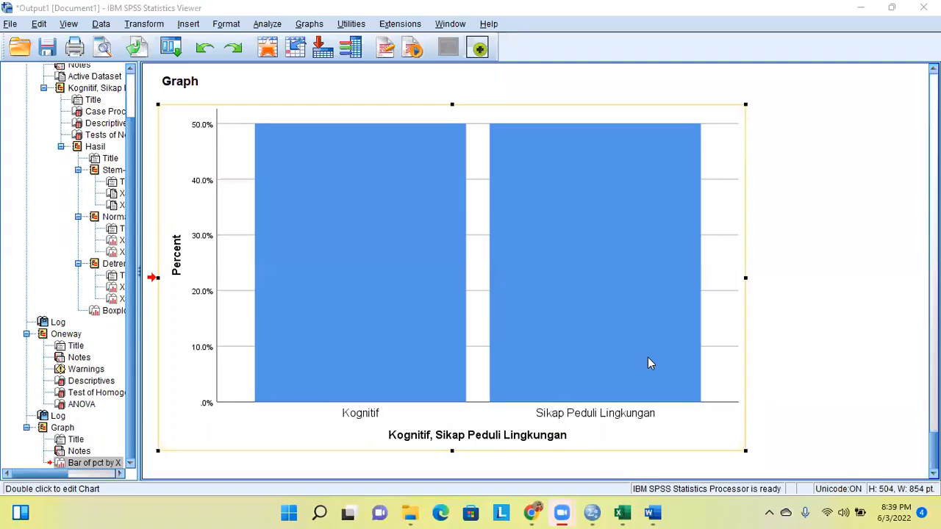
Step: Return to the data editor, open a new simple bar chart definition for groups of cases and reset its settings
click(592, 513)
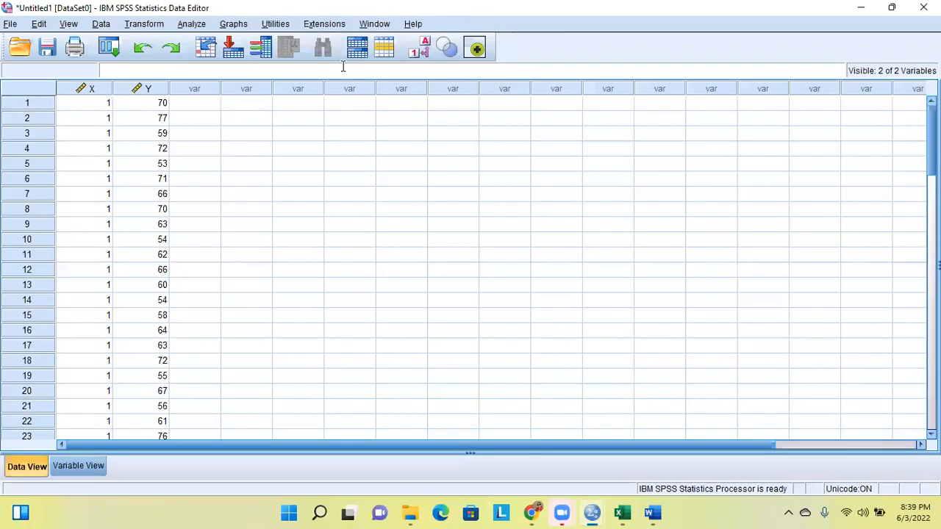
click(239, 28)
mouse_move(326, 114)
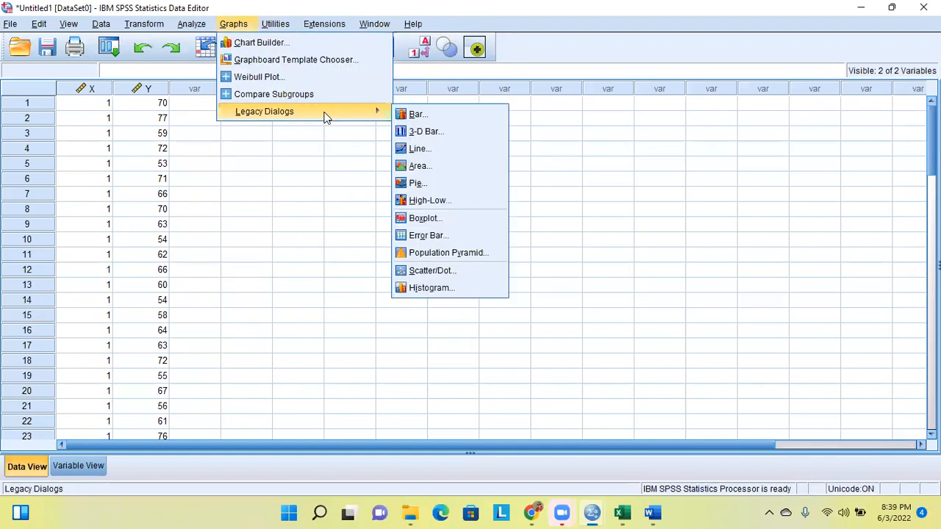
click(413, 116)
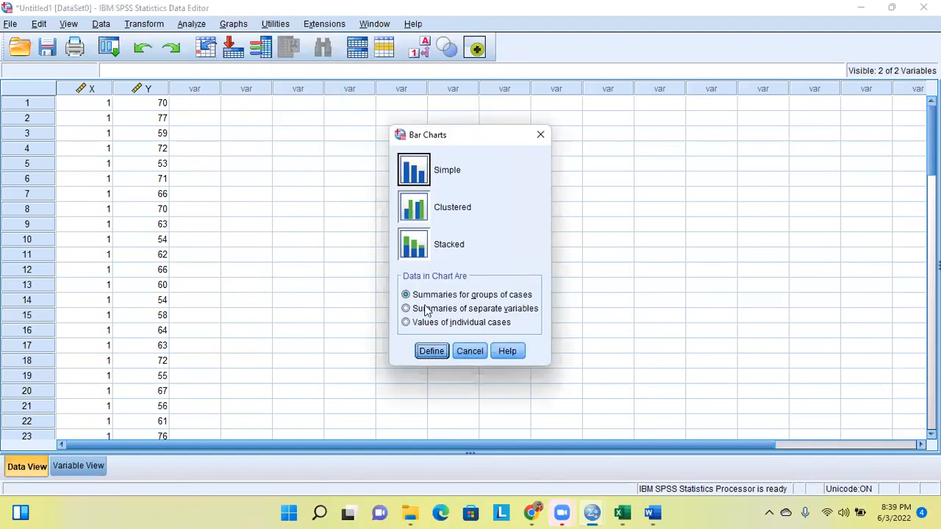
click(431, 351)
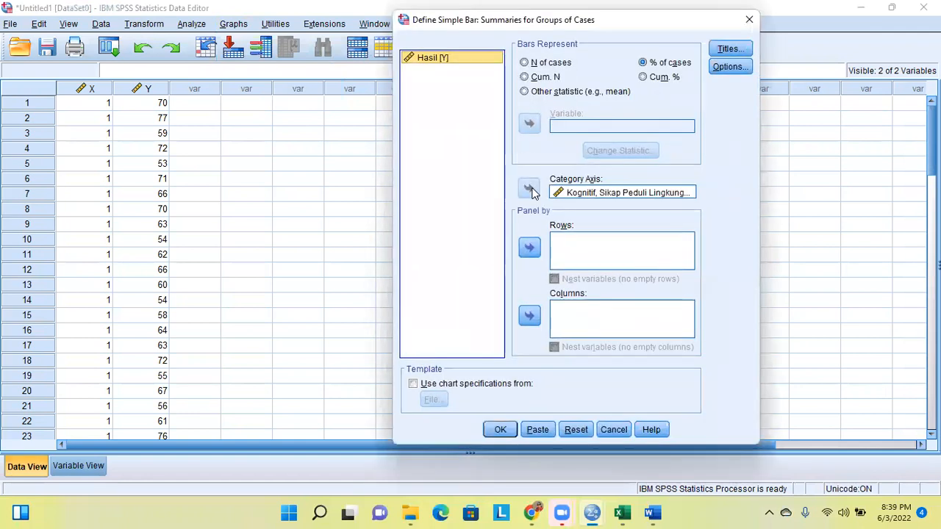
click(575, 429)
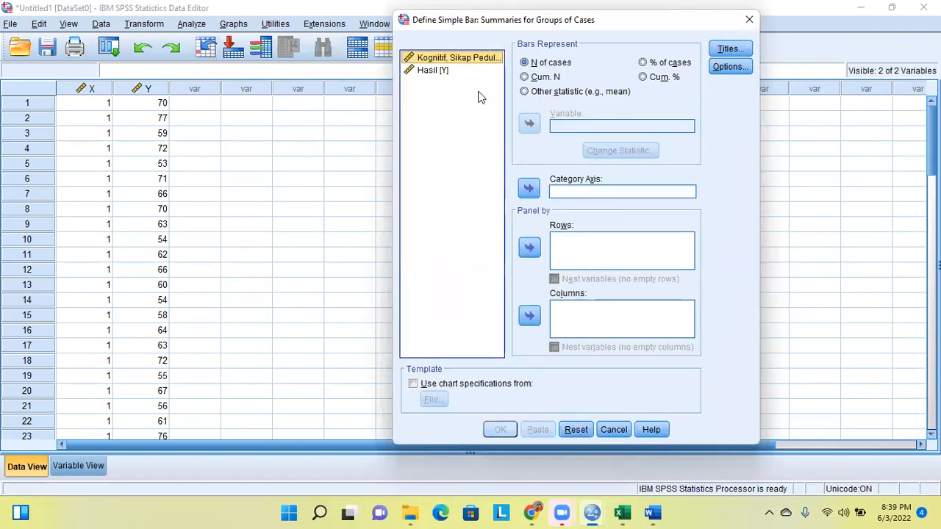
Step: Generate a simple bar chart with Hasil on the category axis and bars representing % of cases
click(448, 70)
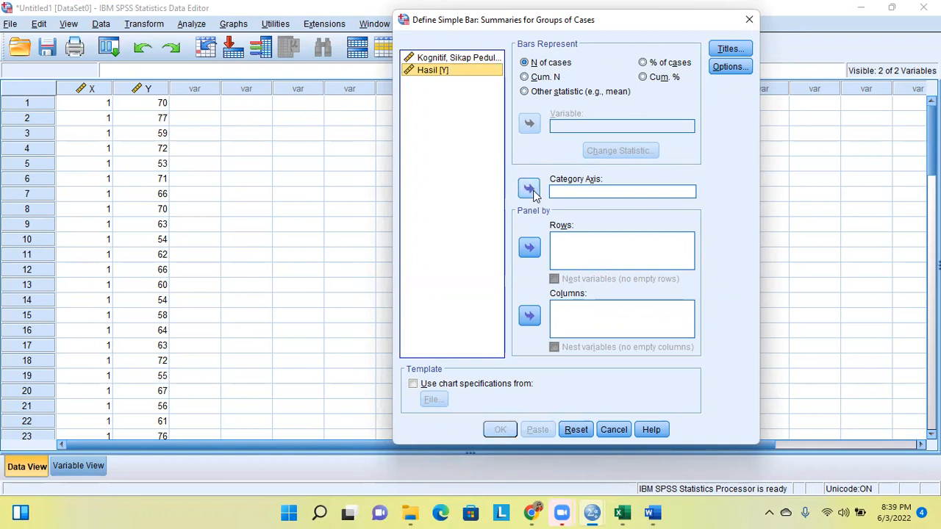
click(528, 189)
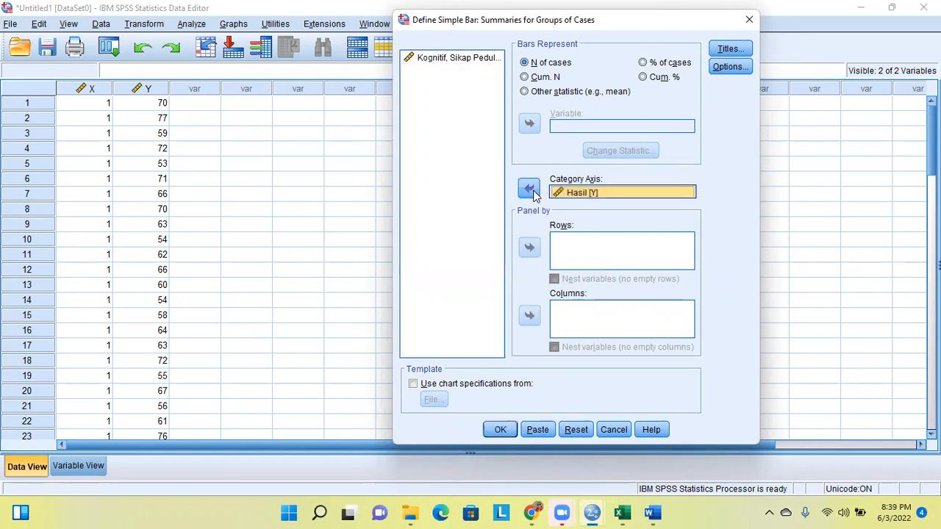
click(647, 63)
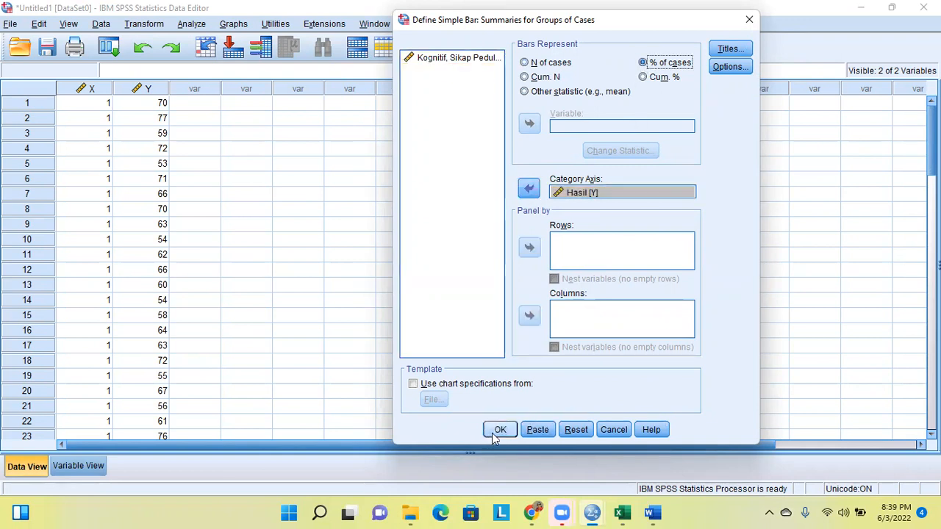
click(500, 430)
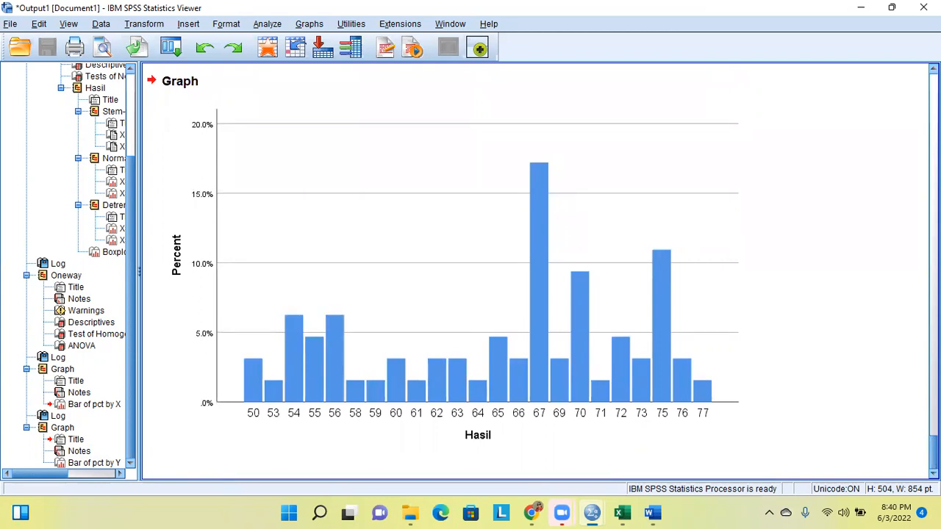
Step: Compare the percent bar chart of Kognitif and Sikap Peduli Lingkungan with the Hasil bar chart in the output
click(245, 380)
scroll(535, 271, up, 8)
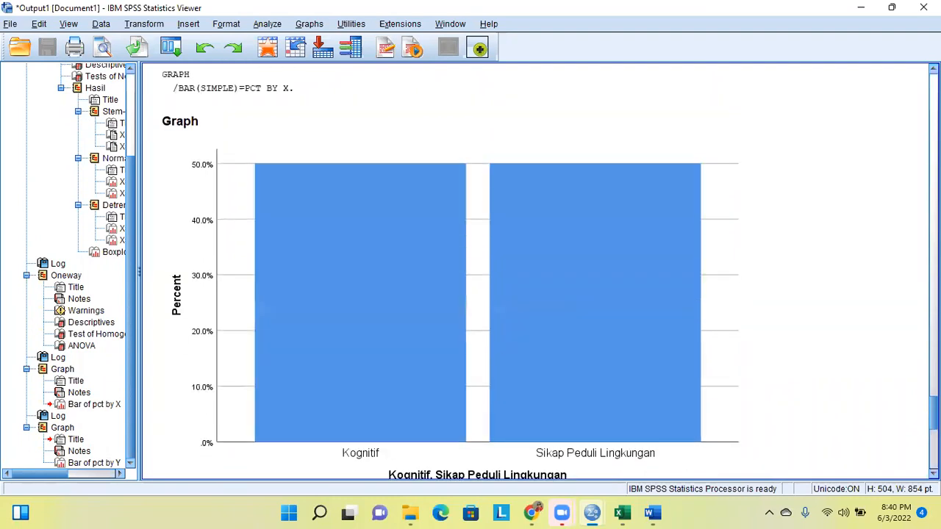
scroll(537, 270, down, 3)
scroll(537, 271, down, 1)
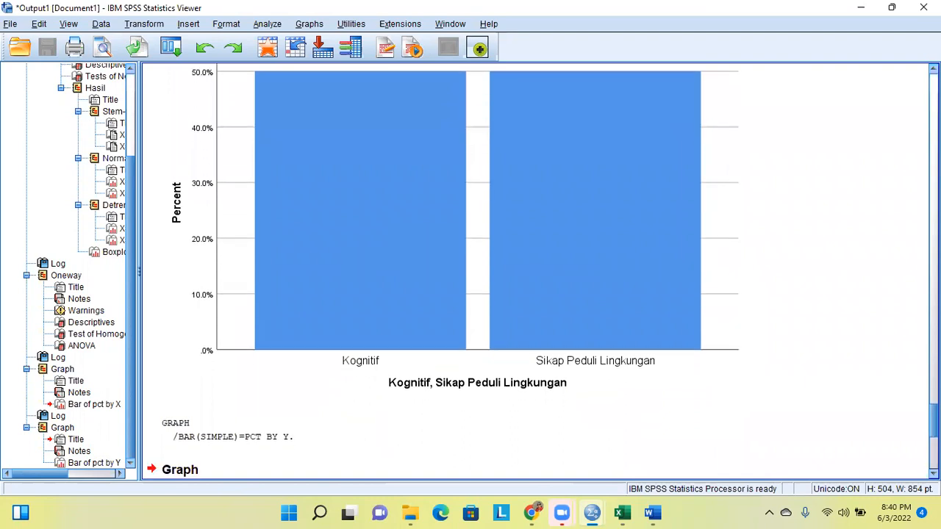
scroll(537, 271, up, 3)
scroll(536, 271, down, 20)
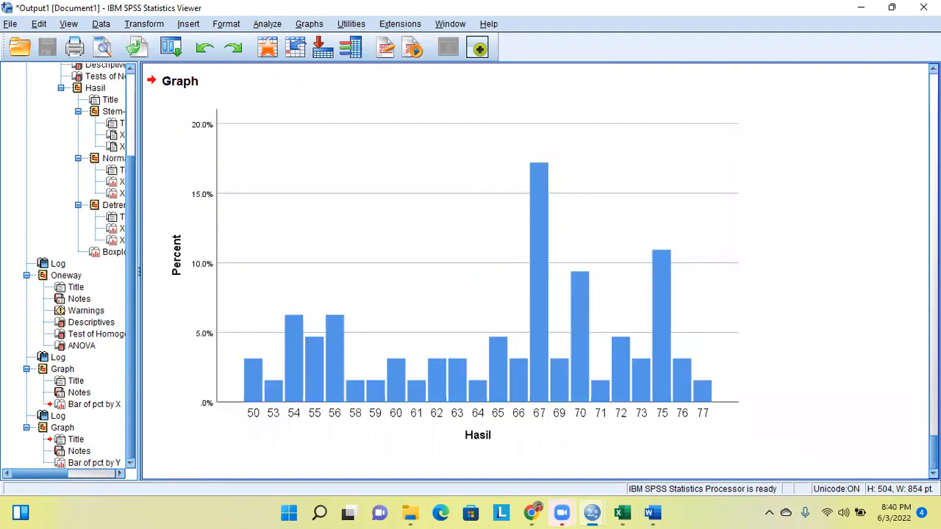
scroll(537, 270, up, 1)
scroll(537, 270, down, 1)
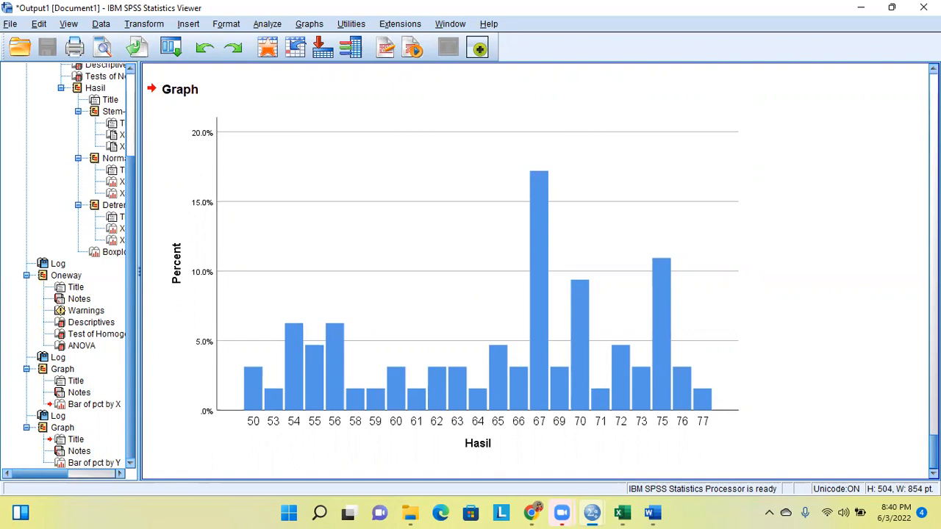
scroll(537, 271, up, 2)
scroll(537, 270, down, 2)
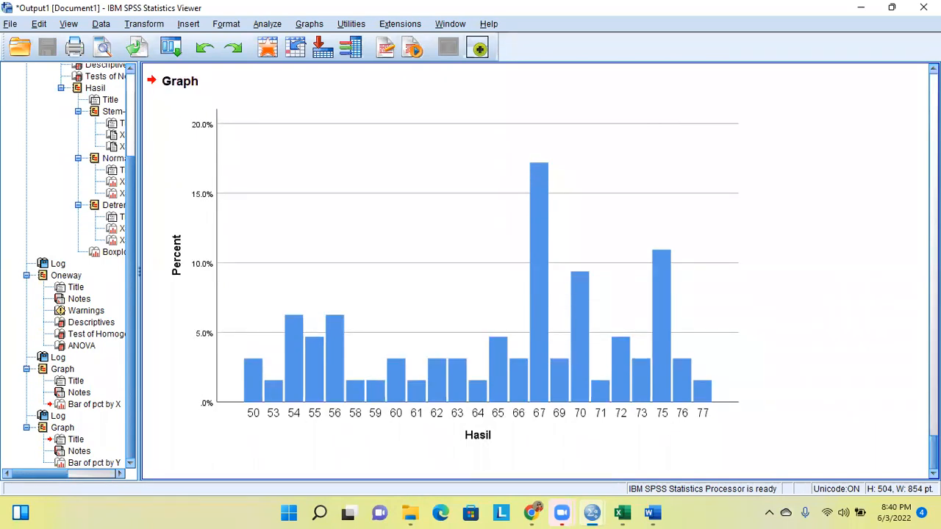
Step: Review the Hasil percent bar chart in the output, and return to the data editor to look over the X and Y values
scroll(543, 271, up, 1)
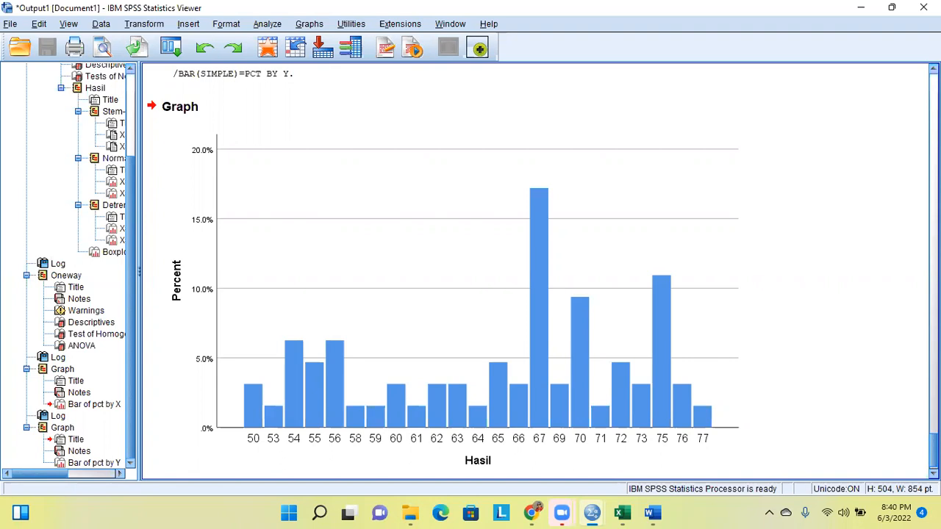
scroll(537, 271, up, 2)
scroll(537, 271, down, 3)
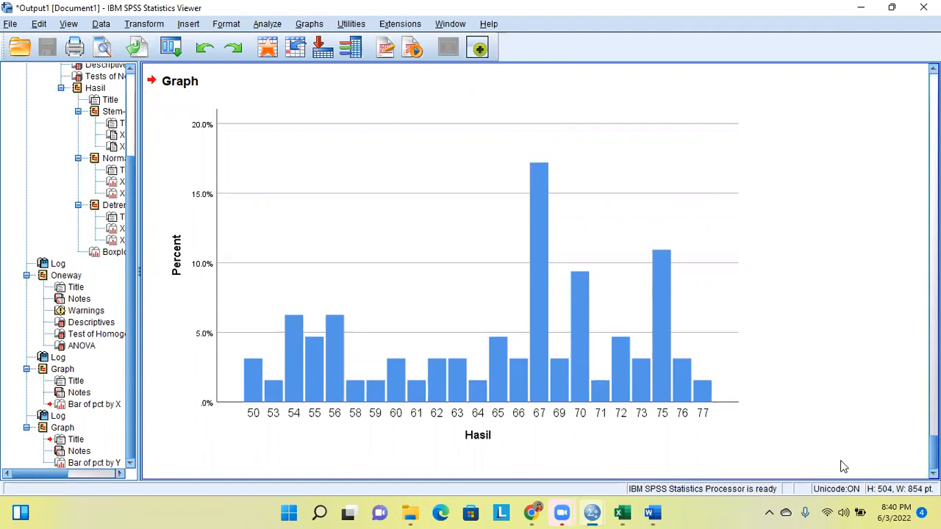
mouse_move(594, 515)
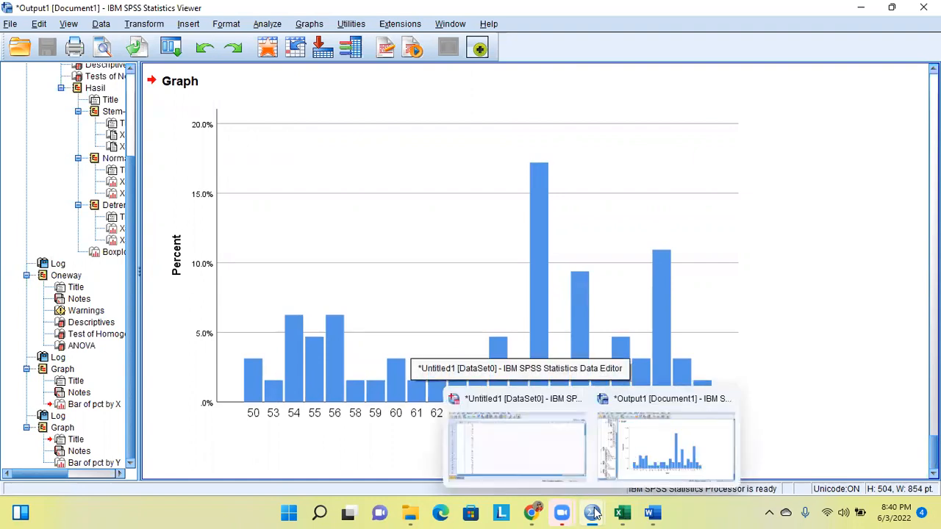
click(549, 442)
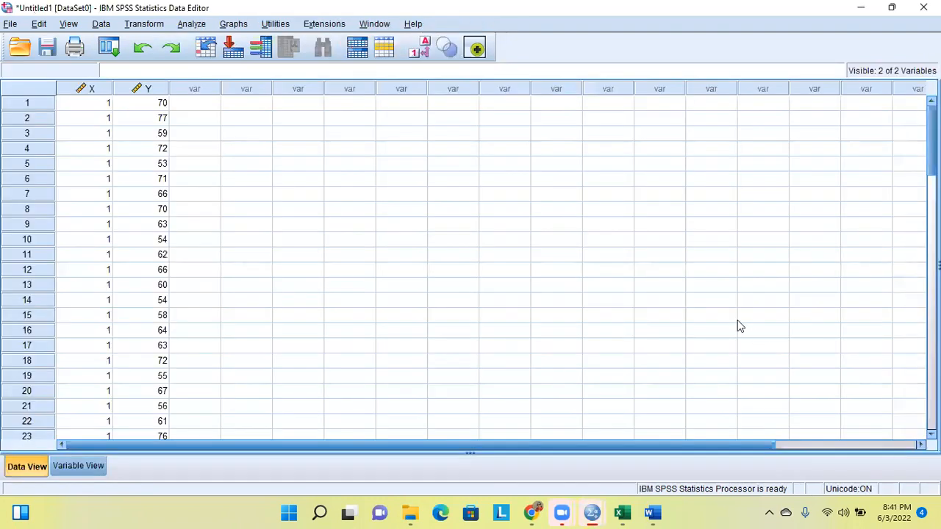
scroll(405, 222, down, 2)
scroll(405, 222, up, 2)
Step: Rename variable X as Kog and variable Y as Sika in the variable definitions
click(65, 468)
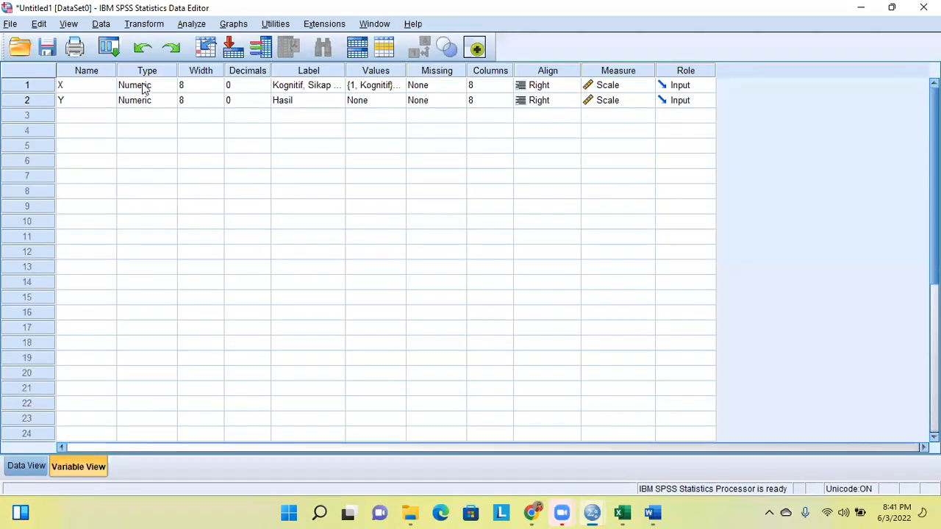
click(85, 85)
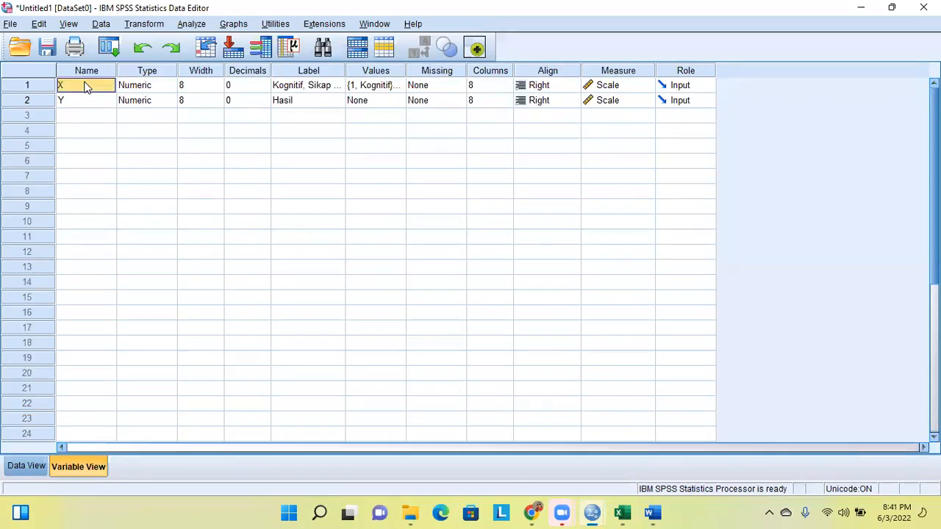
text(Kog)
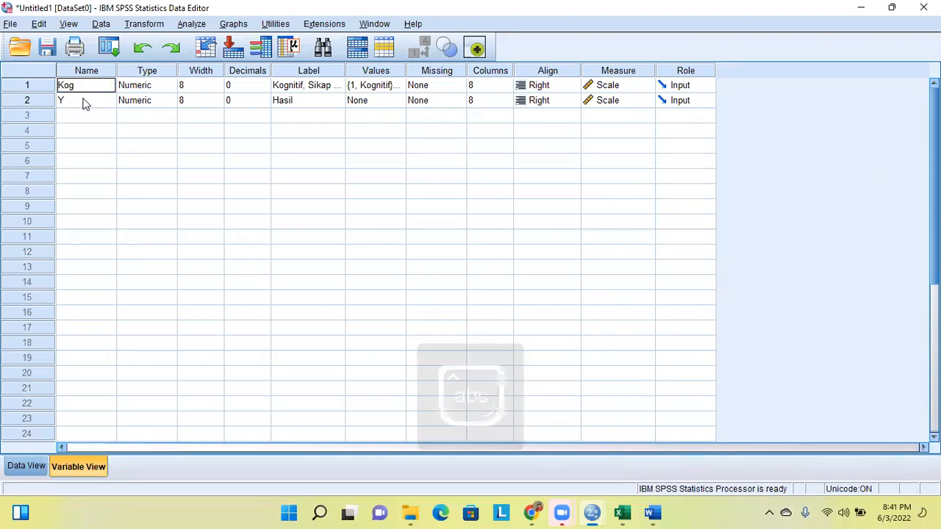
click(85, 100)
key(Caps_Lock)
text(S)
key(Caps_Lock)
text(ik)
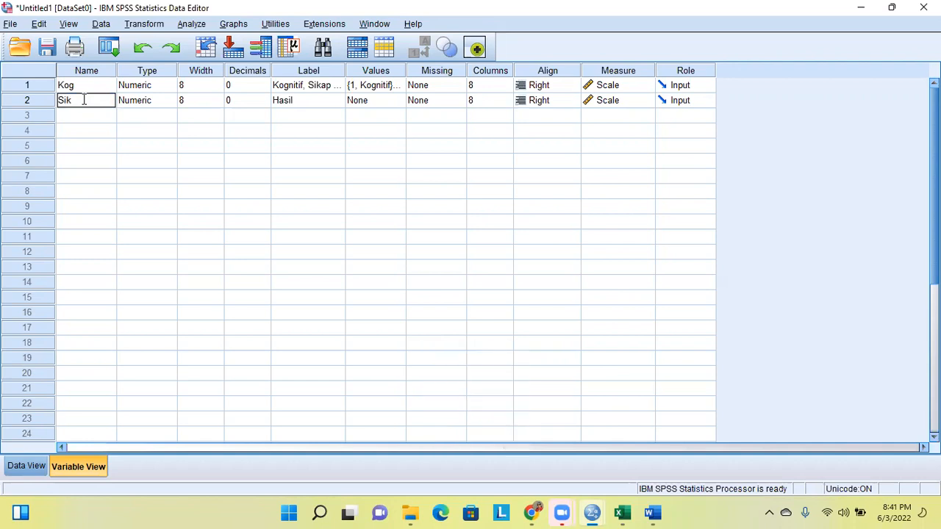
text(a)
click(88, 130)
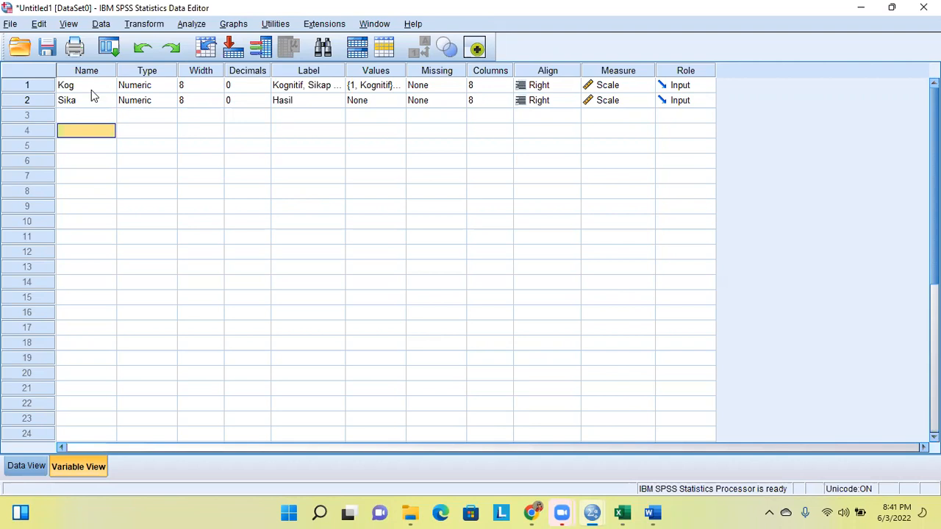
key(Up)
key(Up)
key(Up)
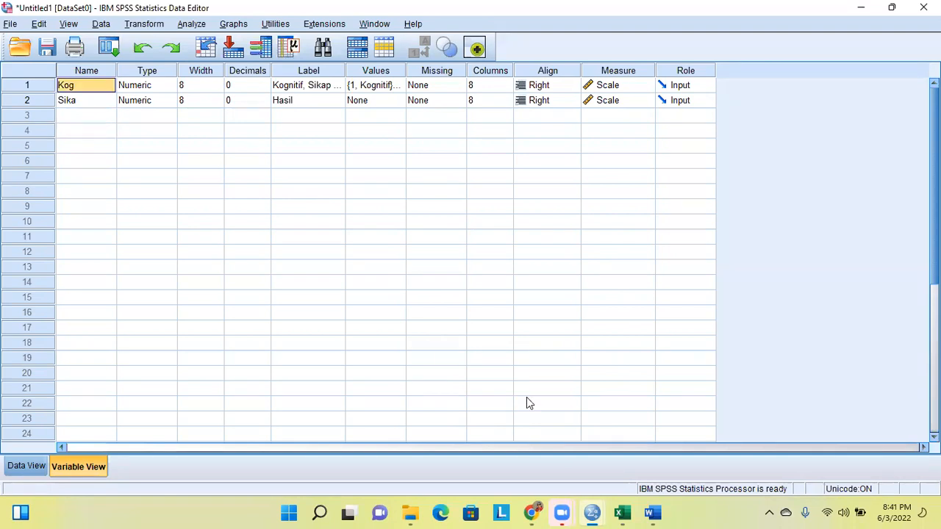
Step: Switch to the Excel score workbook and enter the header "sum" in cell F3, next to Hasil
click(621, 513)
drag(933, 412, 932, 213)
click(268, 220)
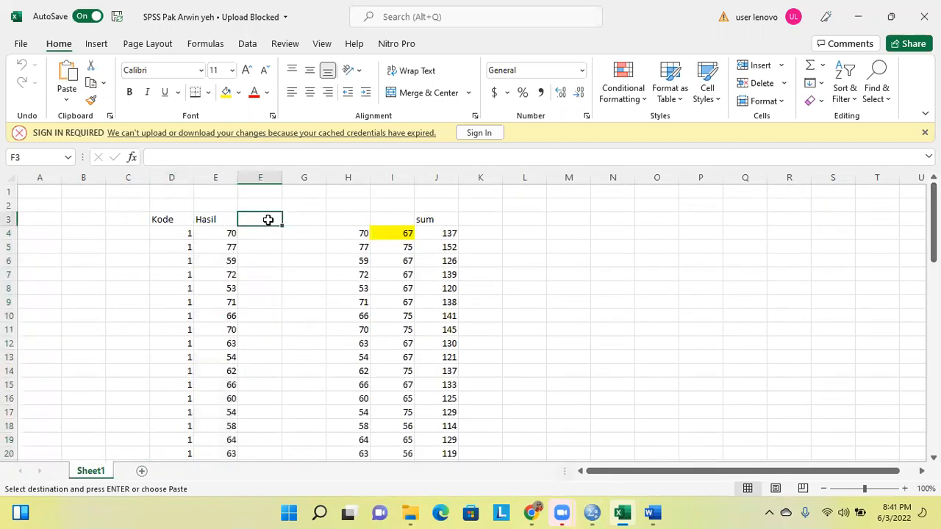
key(Escape)
text(sum)
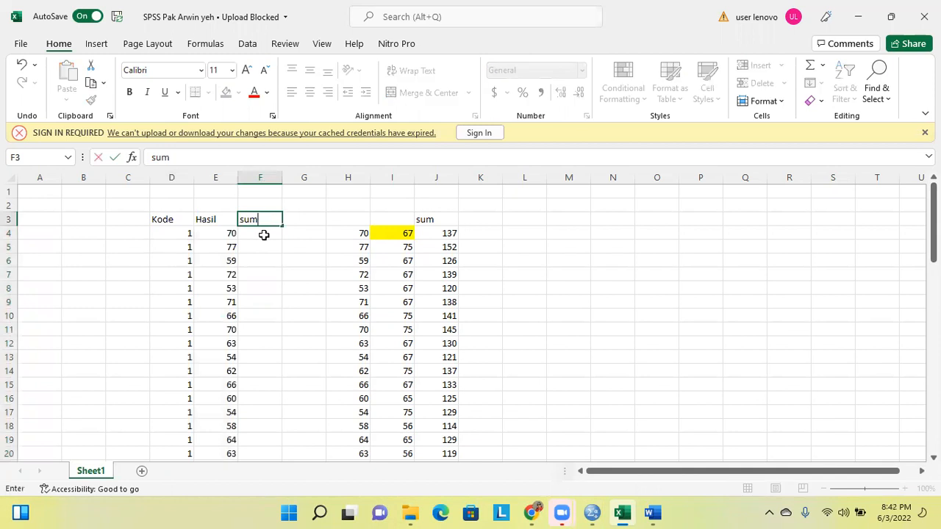
key(Return)
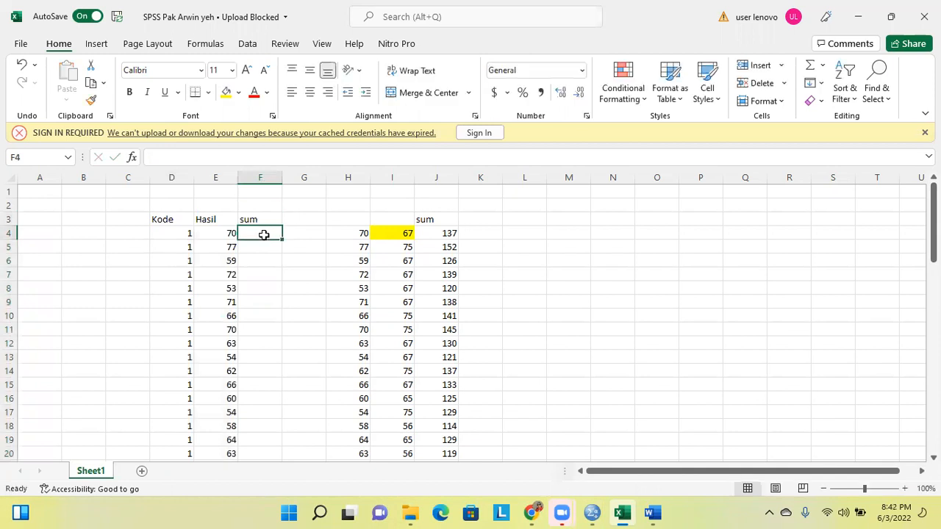
Step: Enter a SUM formula in cell F4 that totals the code 1 scores in E4:E35
text(=)
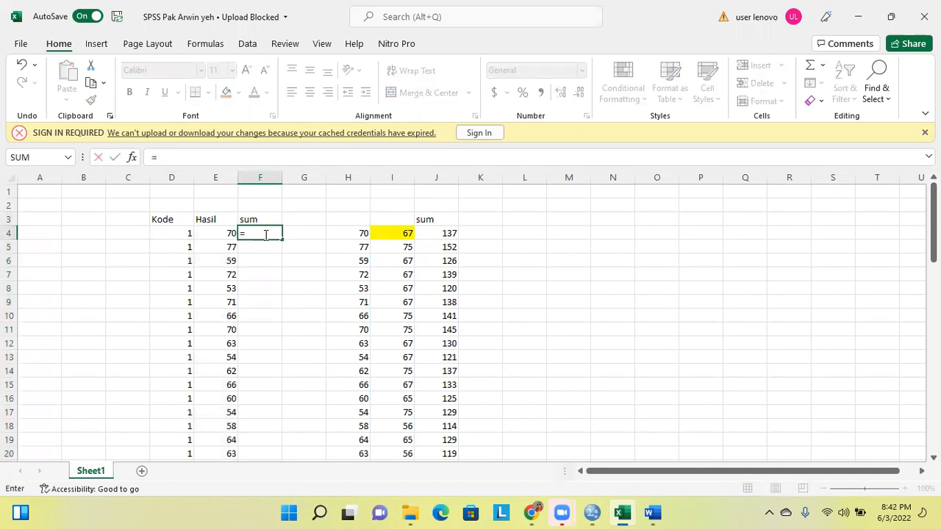
text(sum)
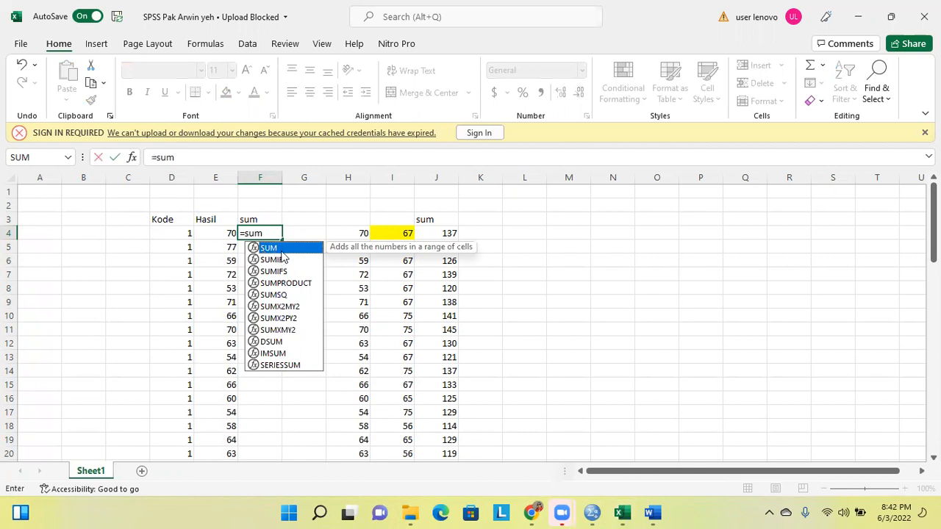
double_click(281, 252)
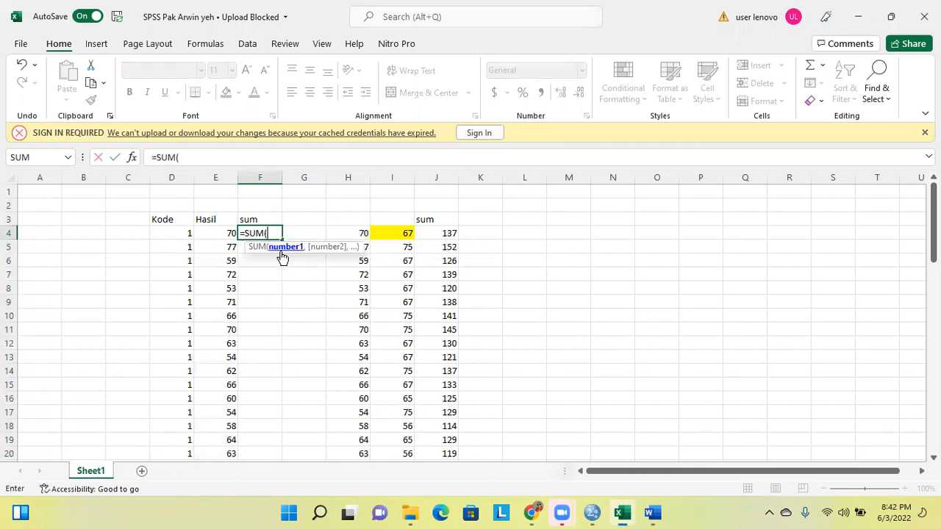
click(232, 236)
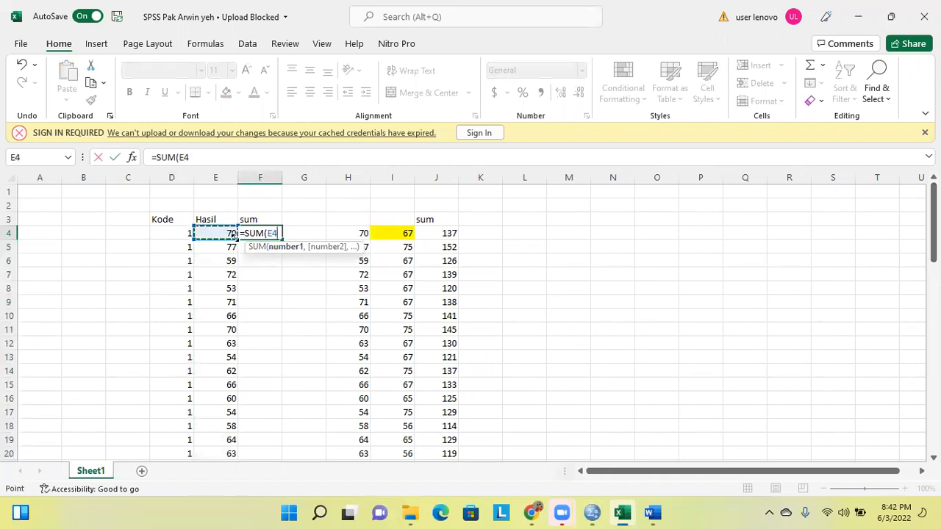
drag(237, 242, 233, 274)
drag(232, 354, 232, 453)
drag(232, 354, 227, 262)
scroll(232, 354, down, 5)
scroll(225, 259, down, 4)
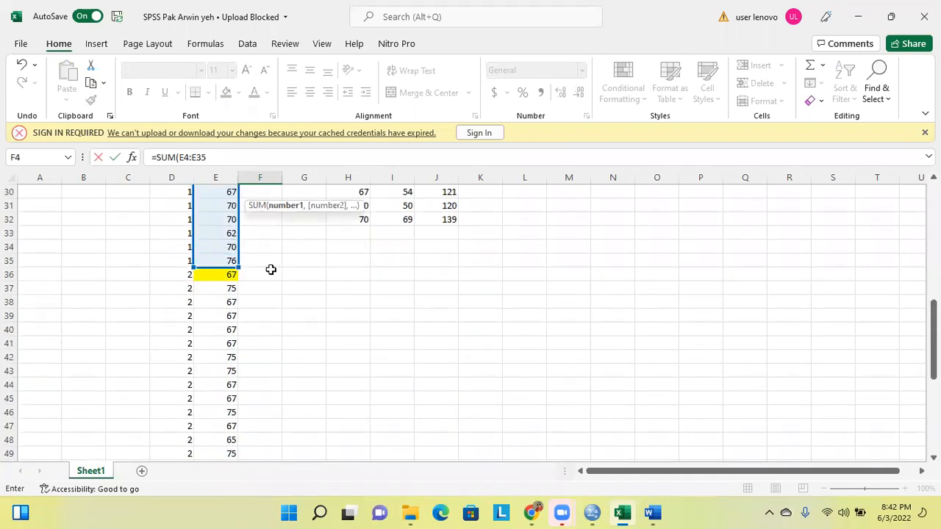
key(Return)
Step: Enter a SUM formula in cell F36 that totals the code 2 scores in E36:E67
scroll(270, 270, up, 1)
scroll(270, 270, down, 3)
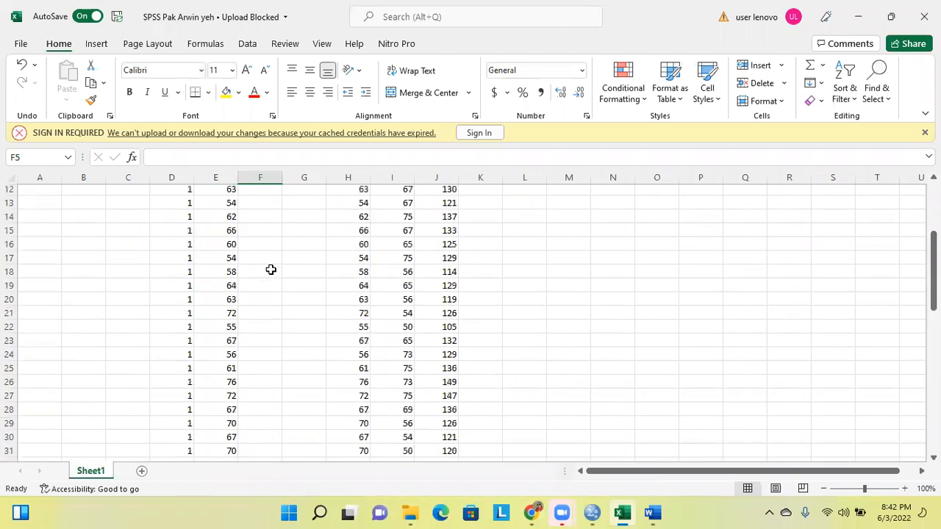
scroll(271, 270, down, 4)
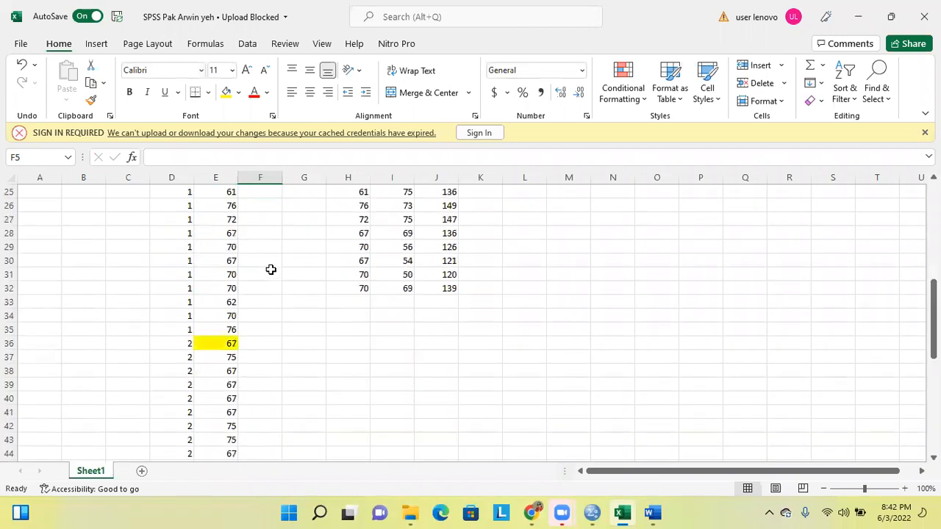
click(213, 343)
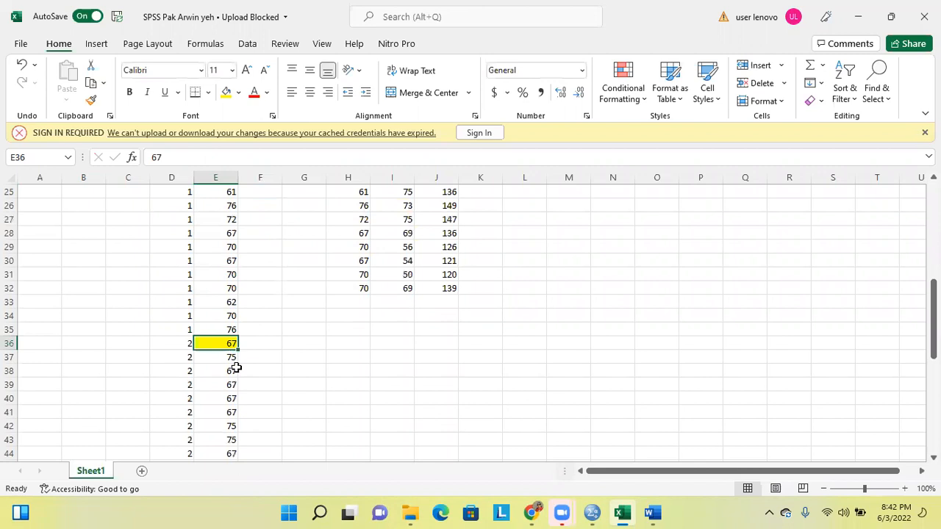
click(257, 345)
text(=sum)
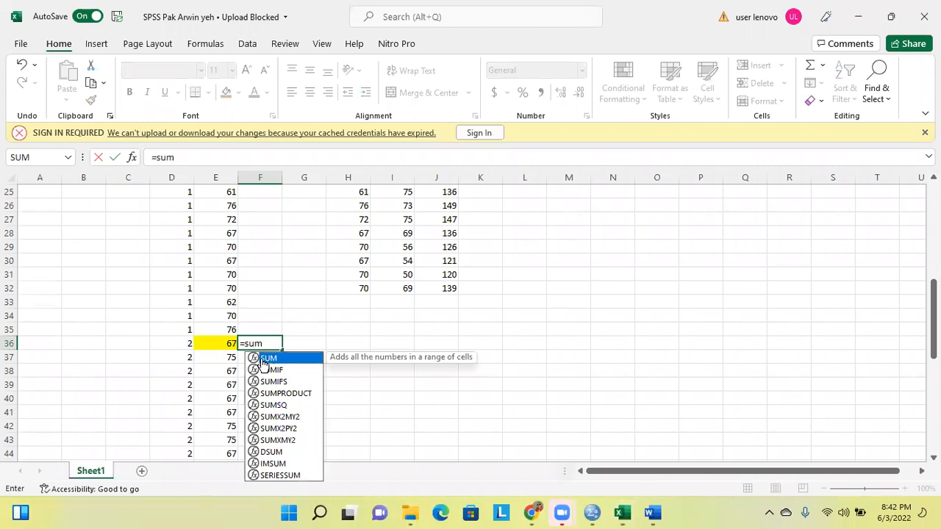
key(Tab)
click(229, 343)
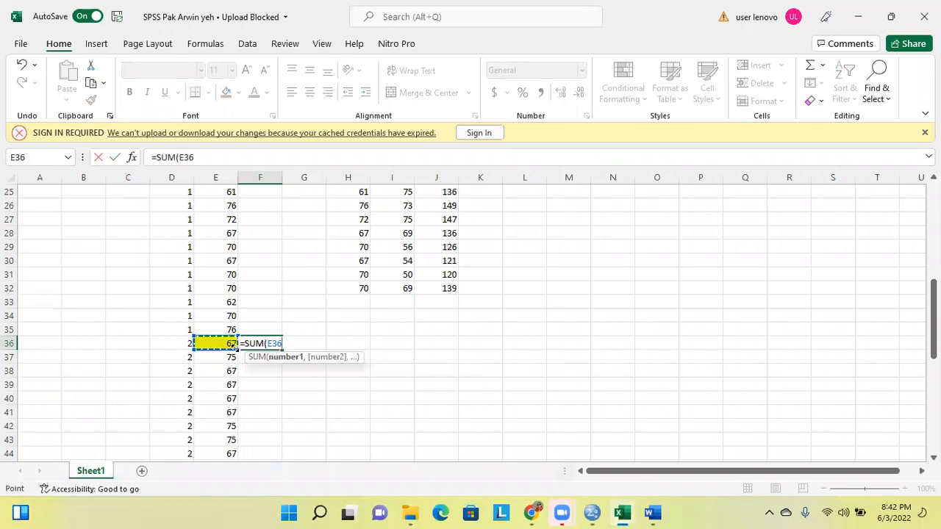
drag(234, 384, 231, 205)
key(Return)
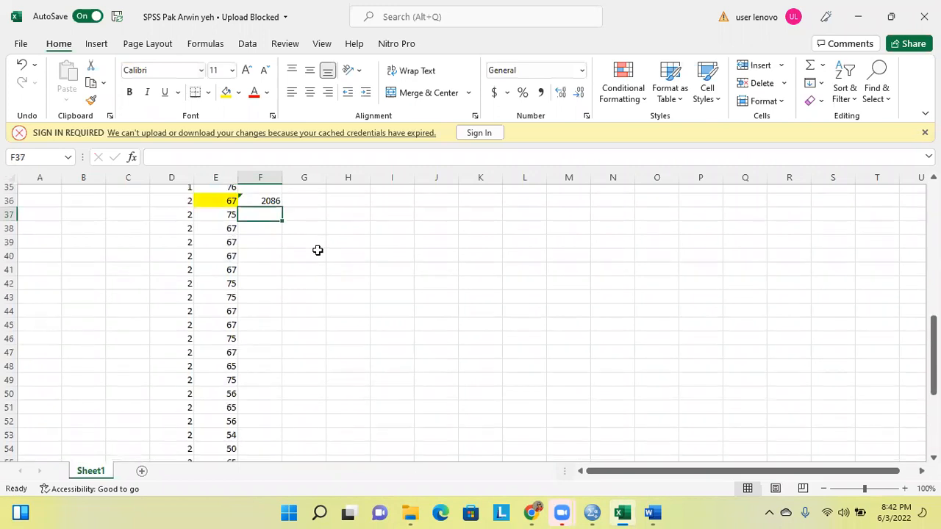
Step: Copy the code 2 total in cell F36 and switch to the SPSS data editor
scroll(318, 251, up, 2)
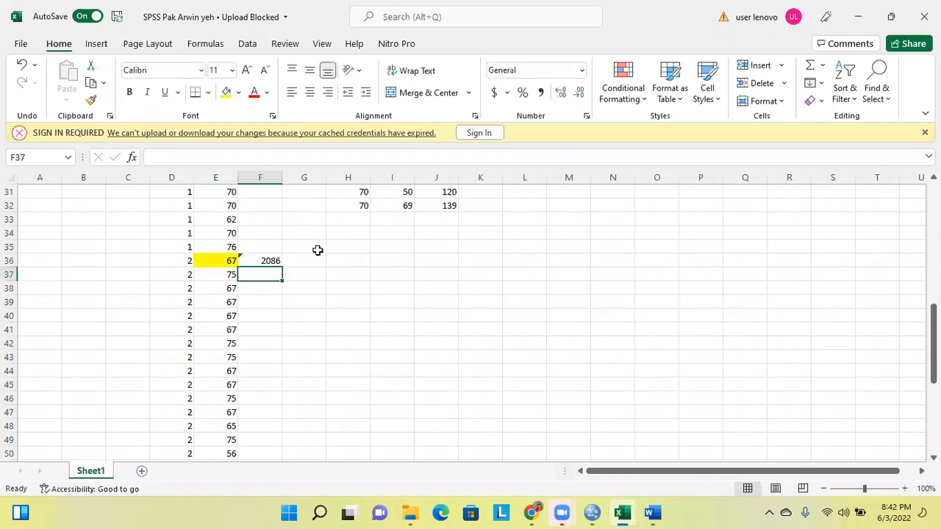
click(272, 260)
key(ctrl+c)
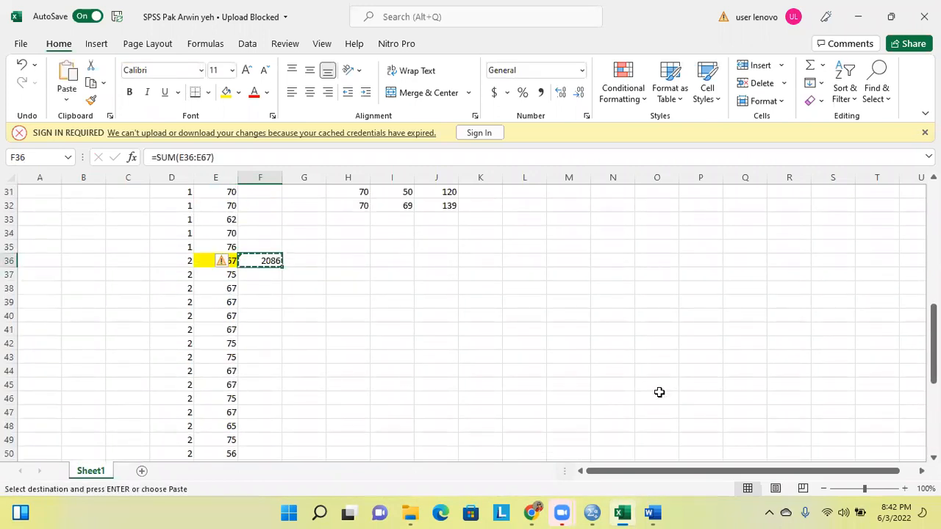
click(595, 512)
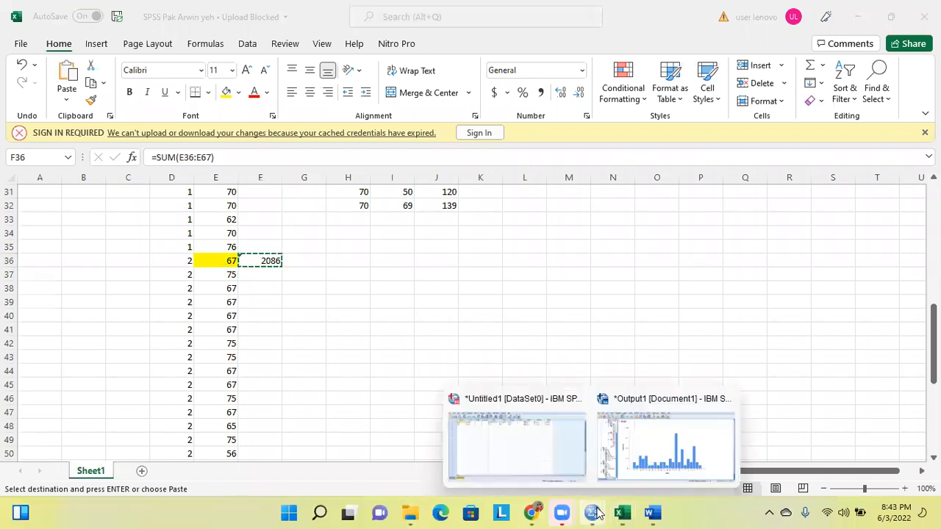
click(557, 419)
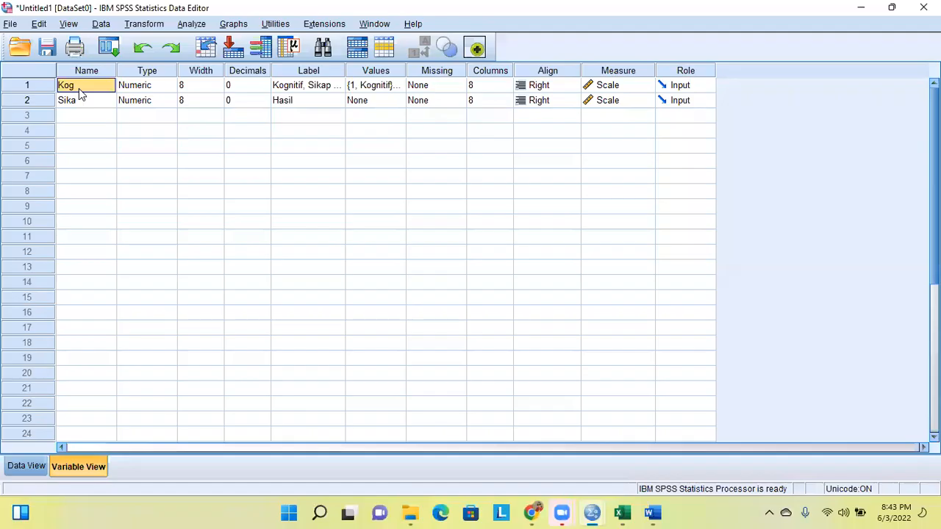
Step: Rename the variables Kog and Sika back to X and Y
key(Caps_Lock)
text(X)
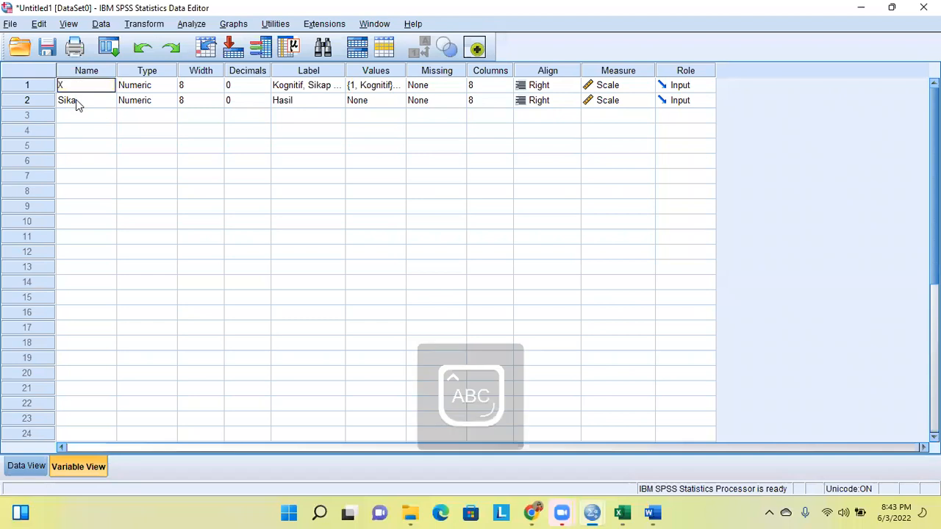
key(Return)
text(Y)
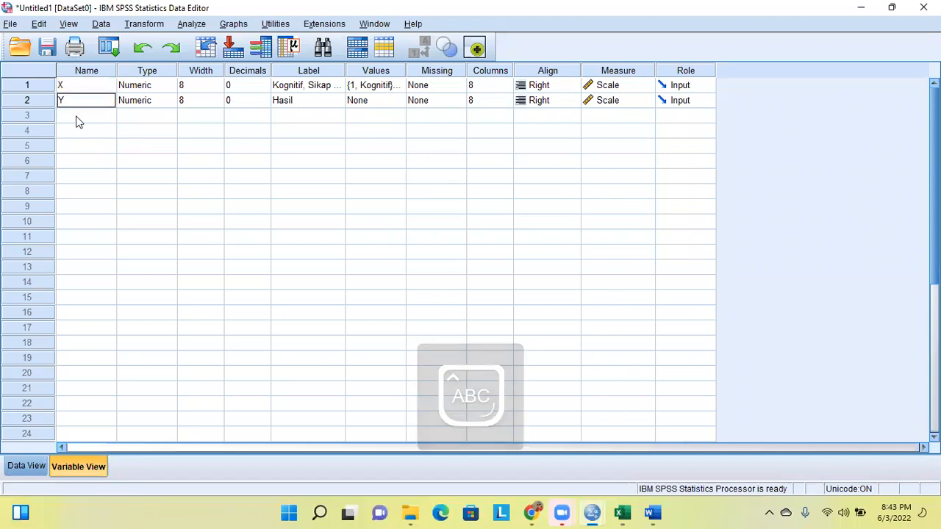
Step: Add a third variable named SUM below Y
click(76, 117)
text(SUM)
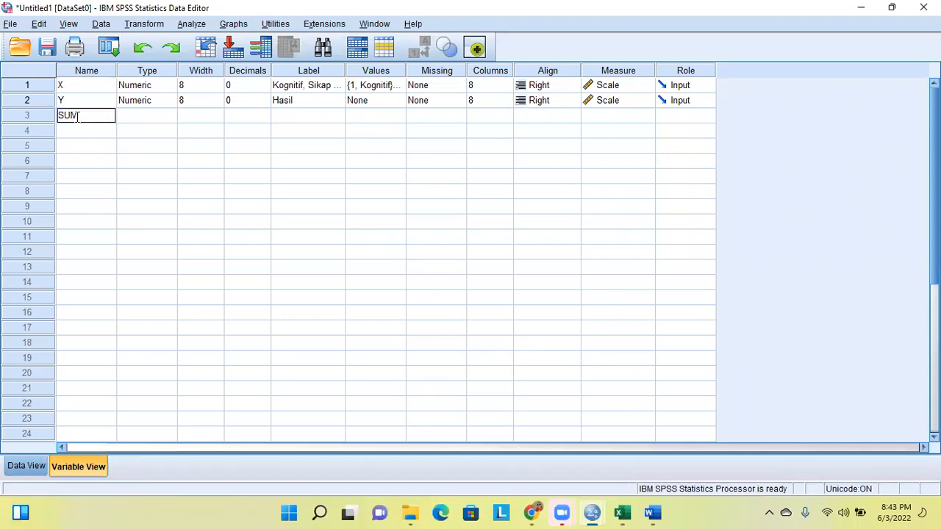
click(180, 147)
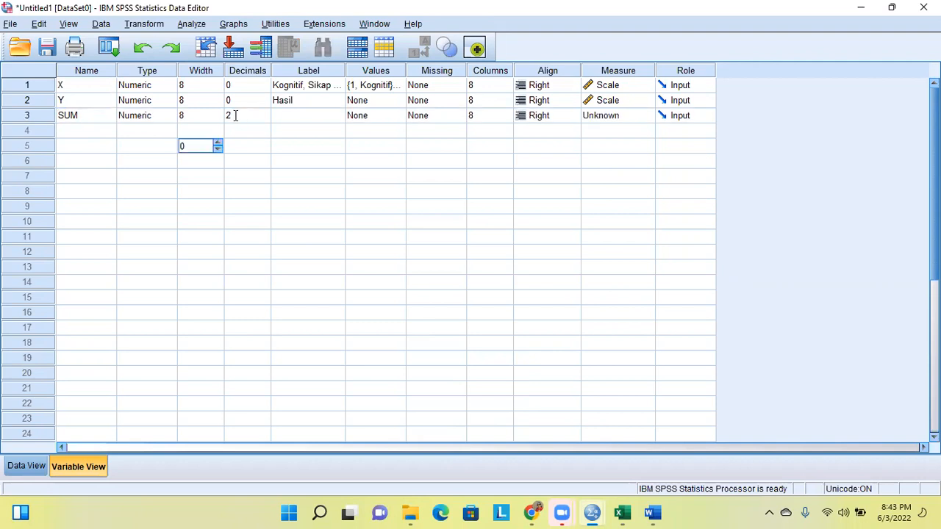
Step: Set the decimals of the SUM variable to 0
click(233, 115)
key(BackSpace)
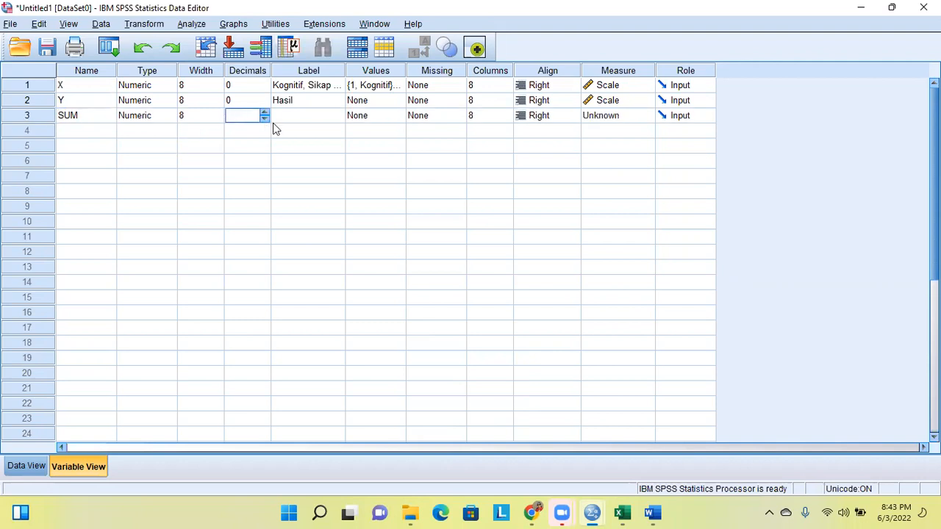
click(298, 117)
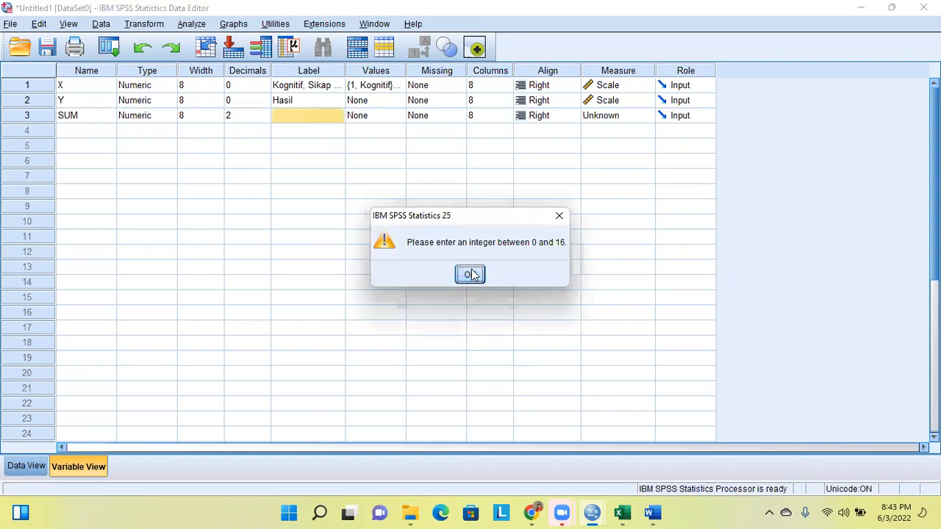
key(Return)
click(248, 117)
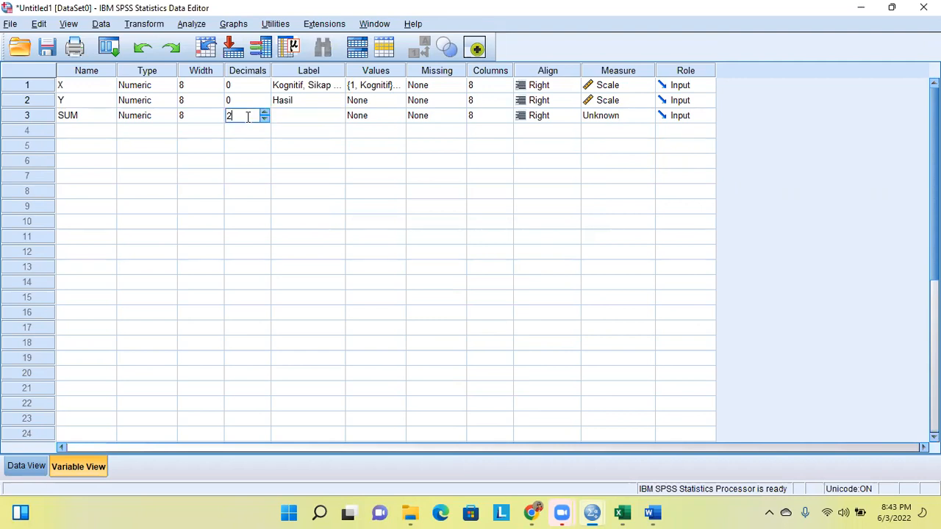
key(BackSpace)
text(0)
click(299, 125)
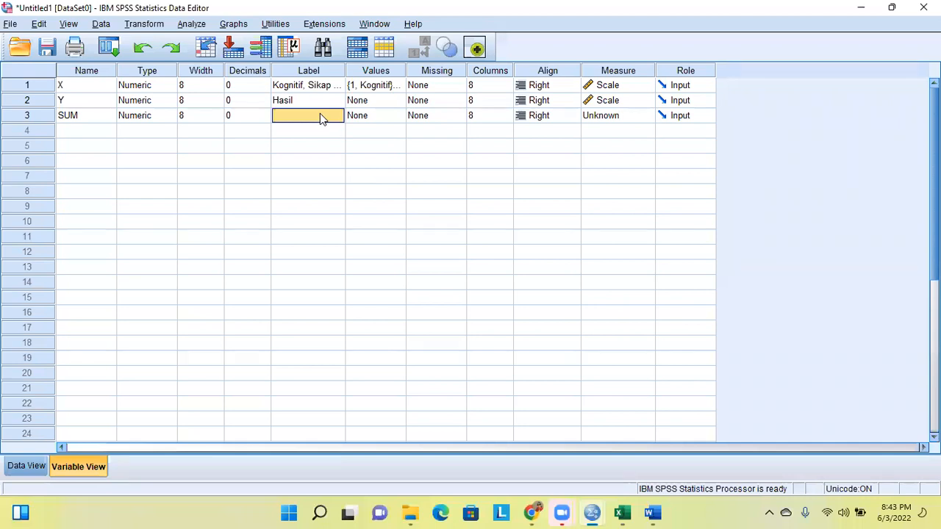
Step: Label the SUM variable "Kognitif, Sikap Peduli Lingkungan"
text(K)
key(Caps_Lock)
text(ognitif,)
key(Caps_Lock)
text(SI)
key(Caps_Lock)
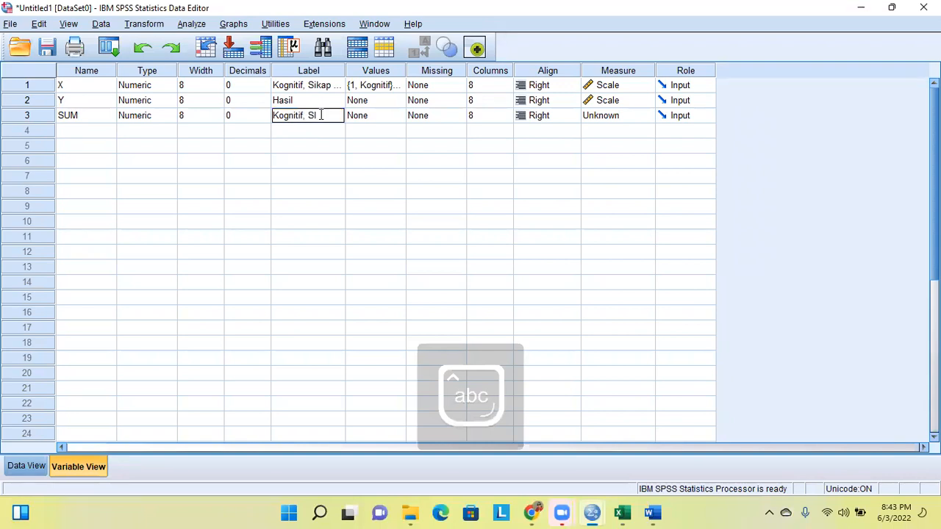
text(kap)
key(Caps_Lock)
text(P)
key(Caps_Lock)
text(eduli)
key(Caps_Lock)
text(L)
key(Caps_Lock)
text(gkungan)
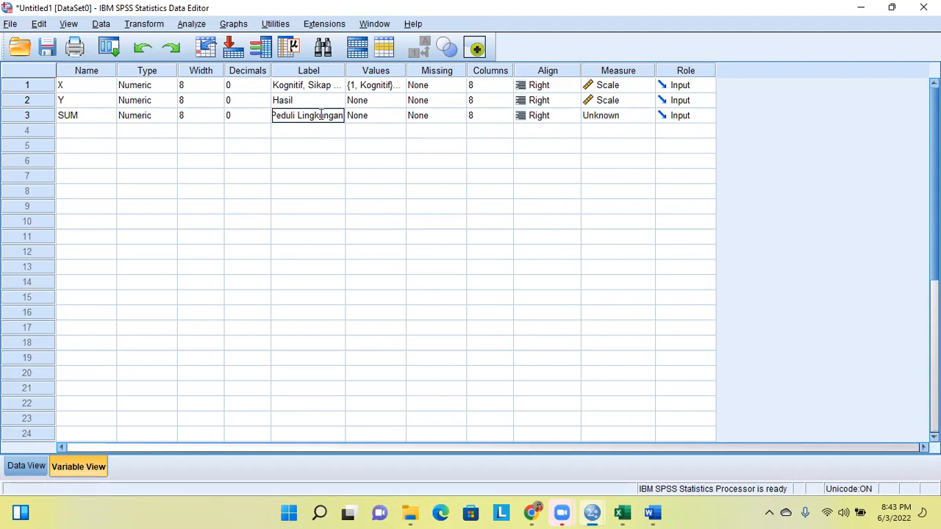
Step: Define value labels for SUM: 1 as Kognitif and 2 as Sifat Peduli Lingkungan
click(363, 118)
click(397, 118)
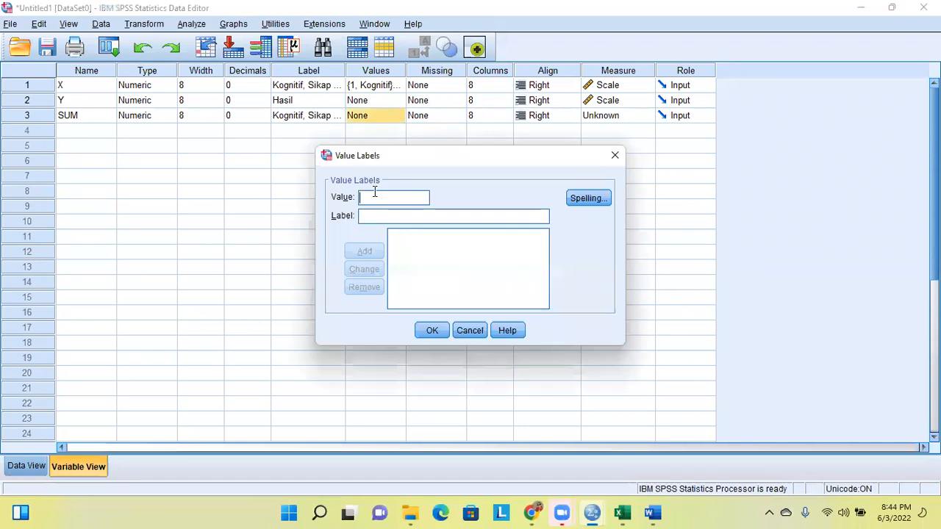
text(1)
click(379, 214)
text(Kognitif)
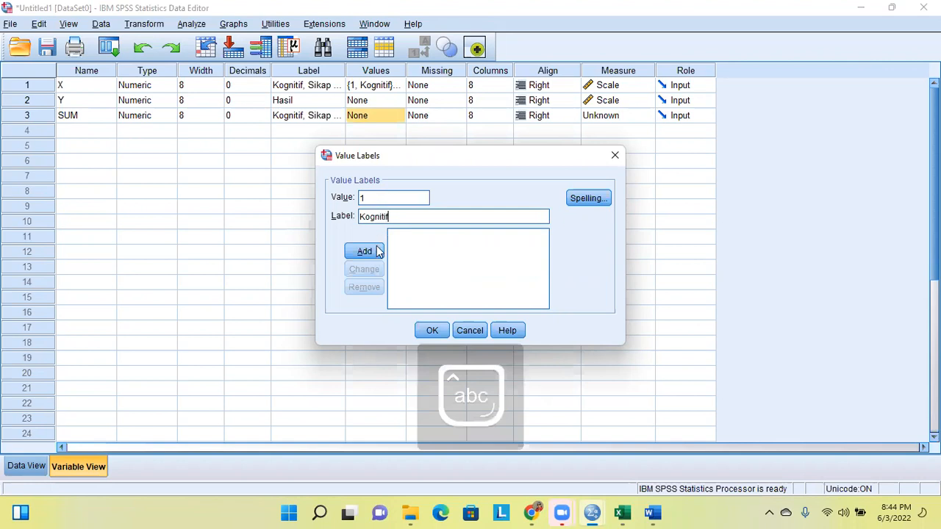
click(377, 250)
text(2)
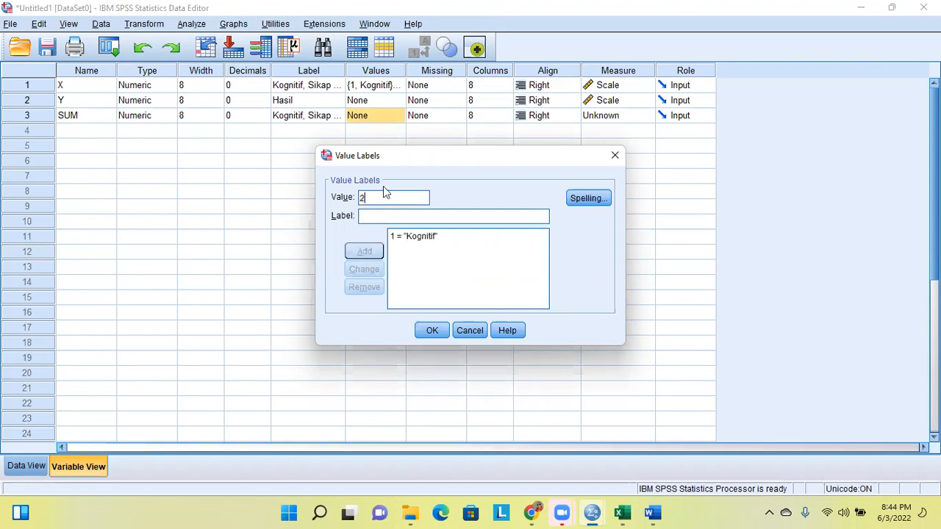
click(384, 217)
text(Si)
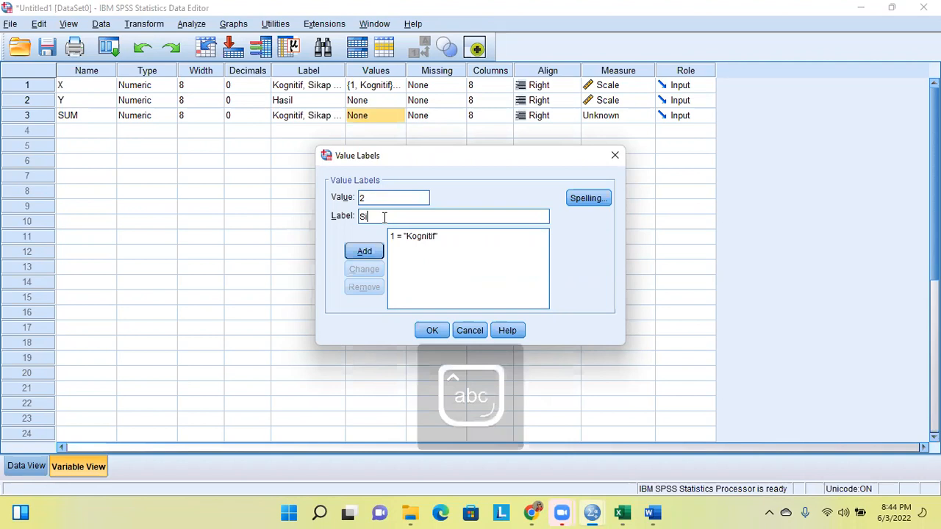
text(fat Peduli Lingkungan)
click(369, 252)
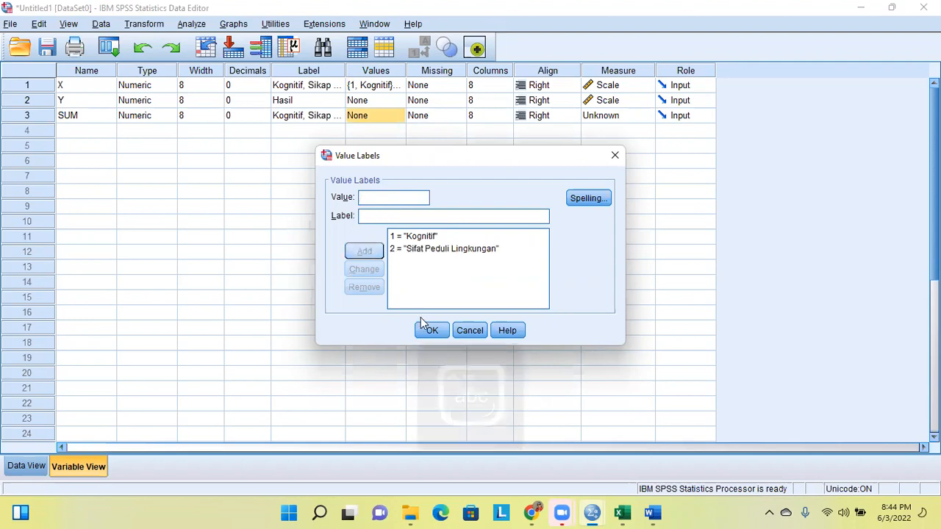
click(431, 331)
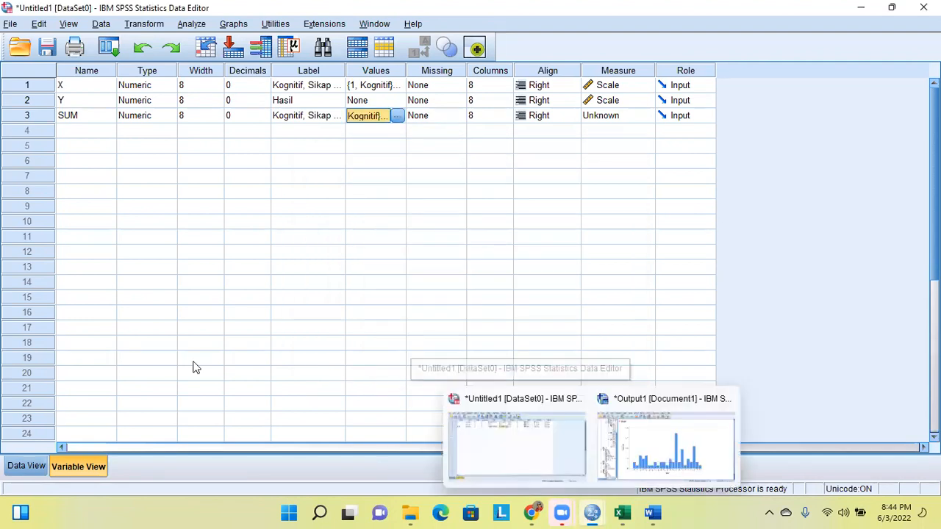
Step: Enter 2086 as the SUM value of case 1 in the data sheet
click(22, 467)
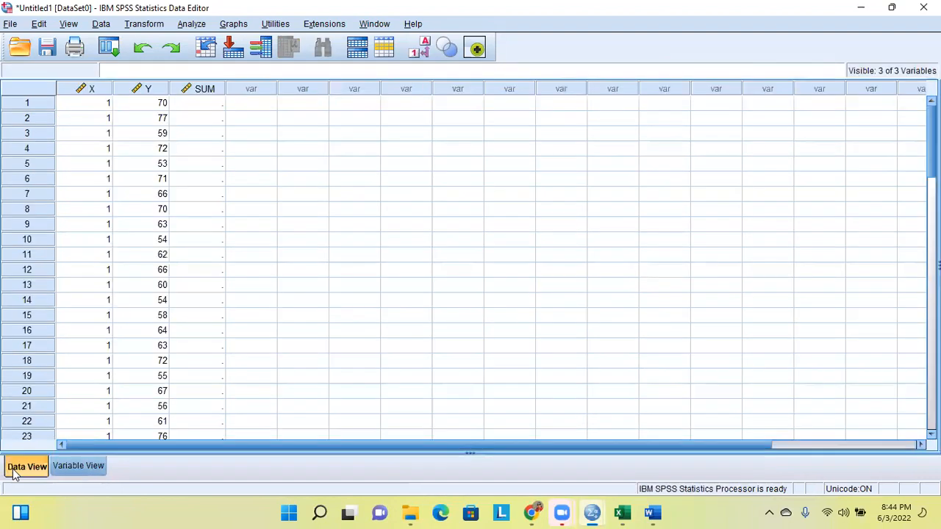
click(210, 104)
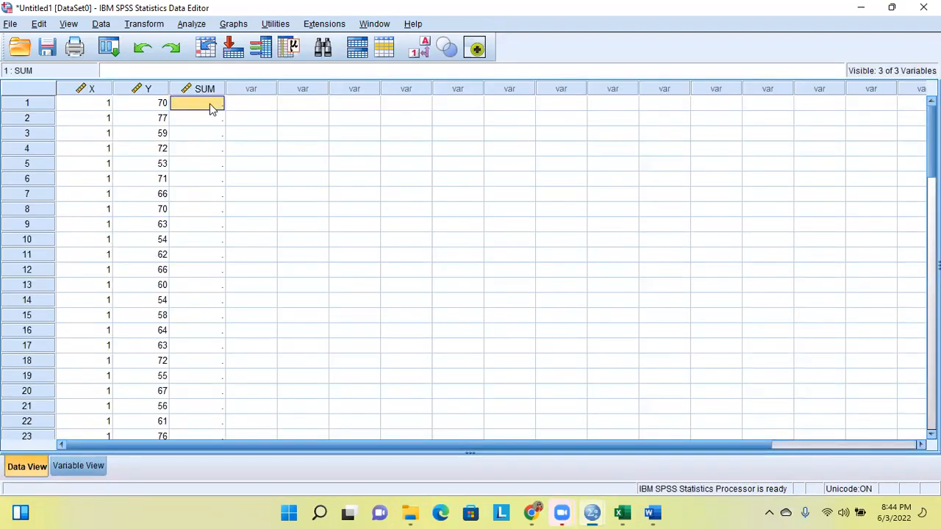
text(2086)
click(210, 122)
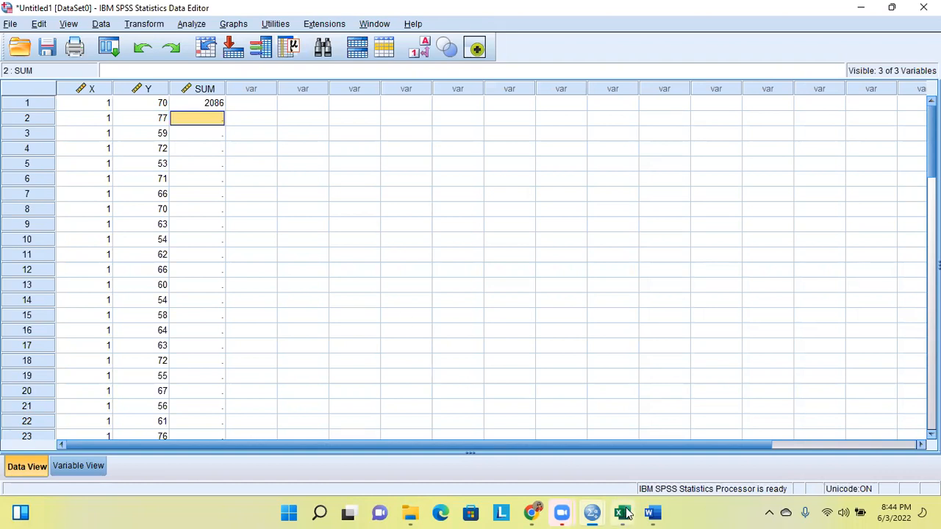
Step: Look up the code 1 total in cell F4 of the Excel sheet and enter 2093 as case 2's SUM value in SPSS
click(607, 451)
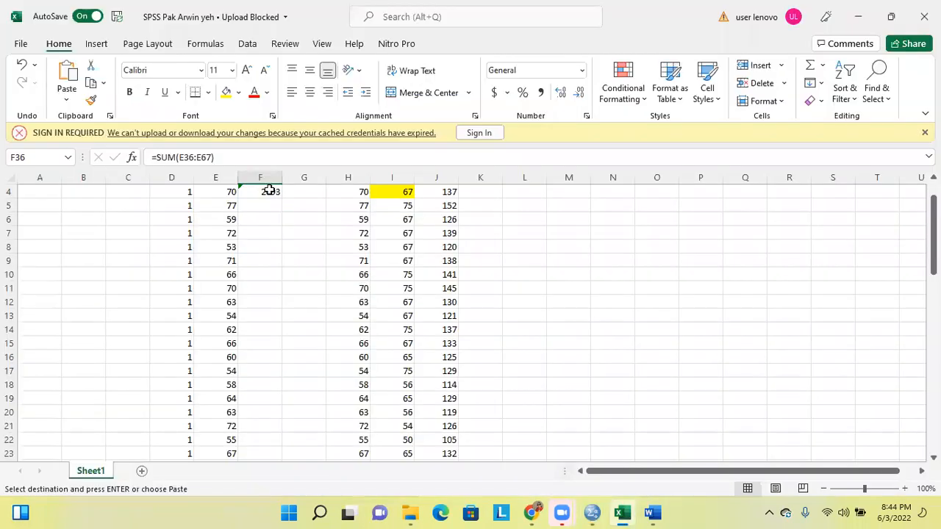
click(270, 190)
mouse_move(592, 513)
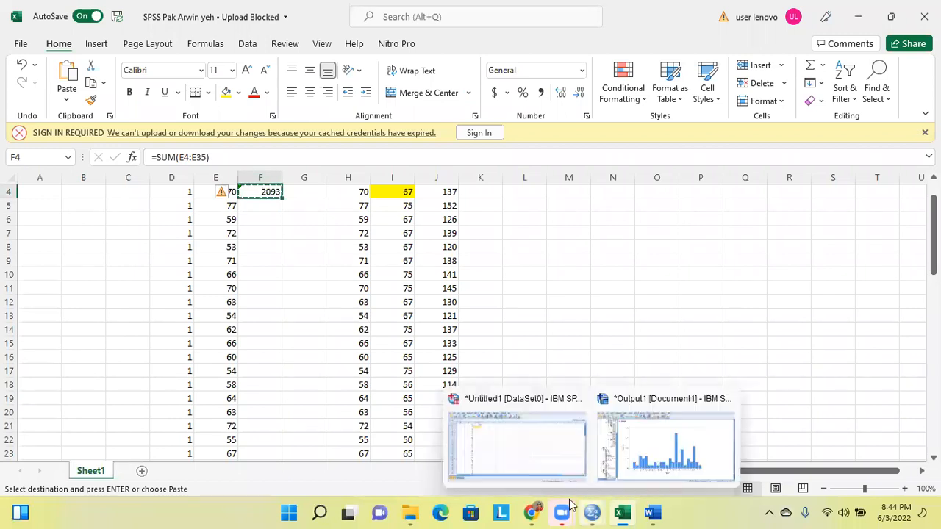
click(517, 446)
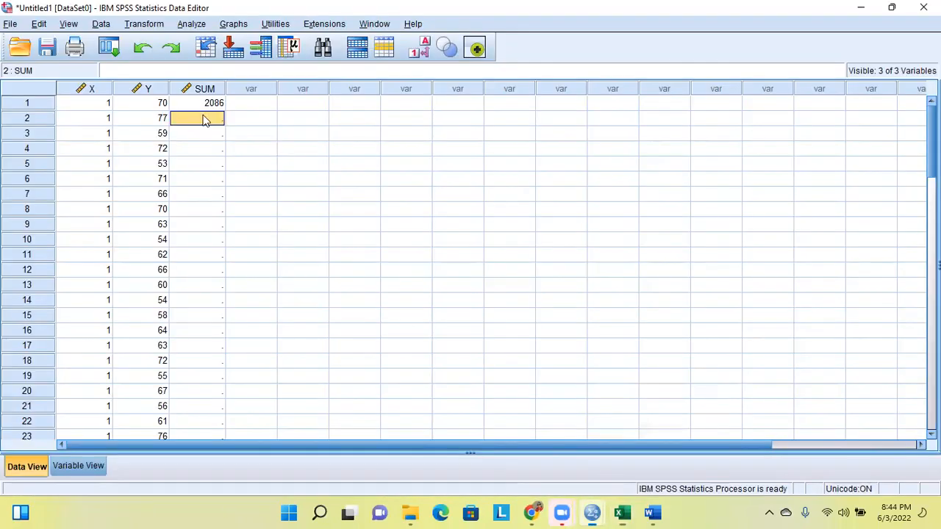
text(2093)
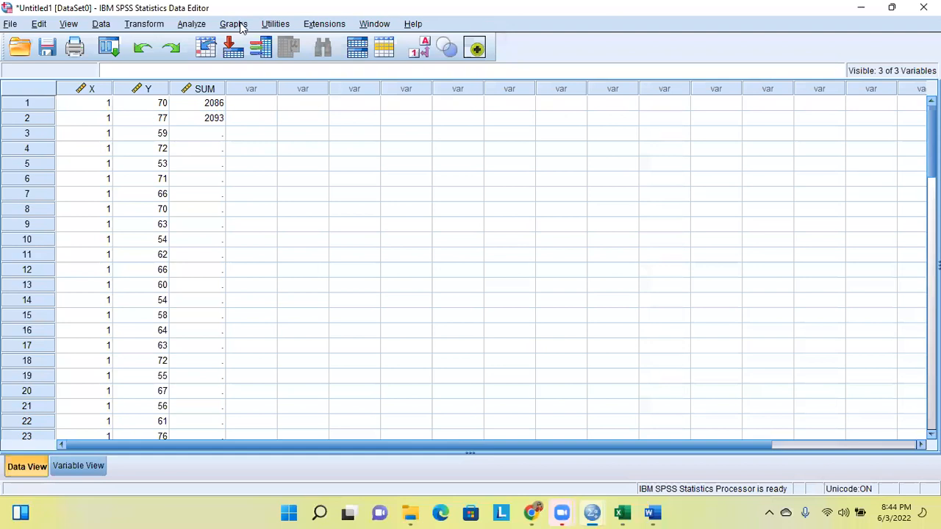
Step: Create a simple bar chart of N of cases with SUM on the category axis, after resetting the earlier chart settings
click(233, 25)
mouse_move(372, 112)
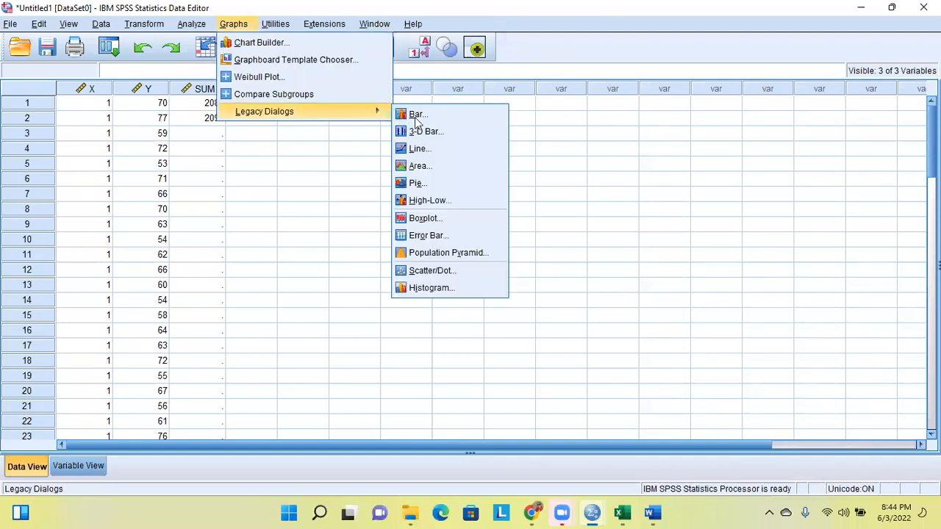
click(416, 116)
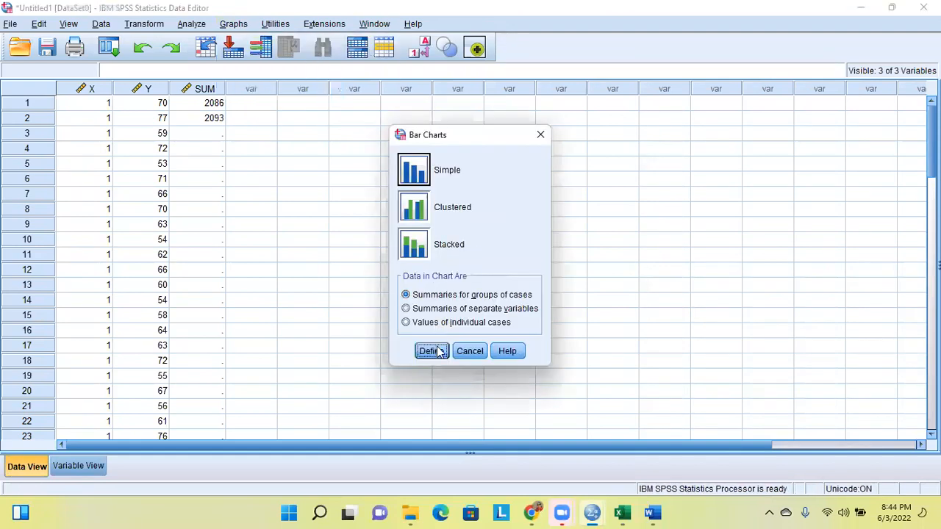
click(438, 352)
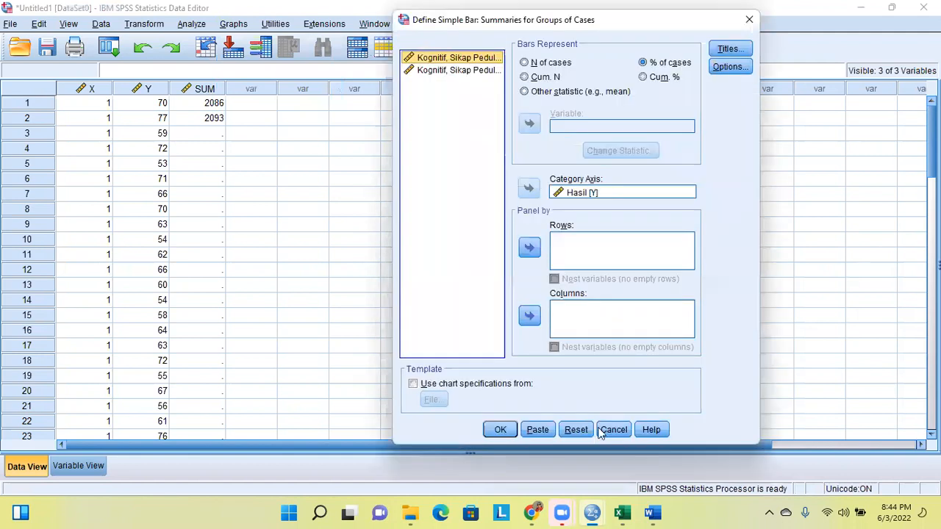
click(577, 432)
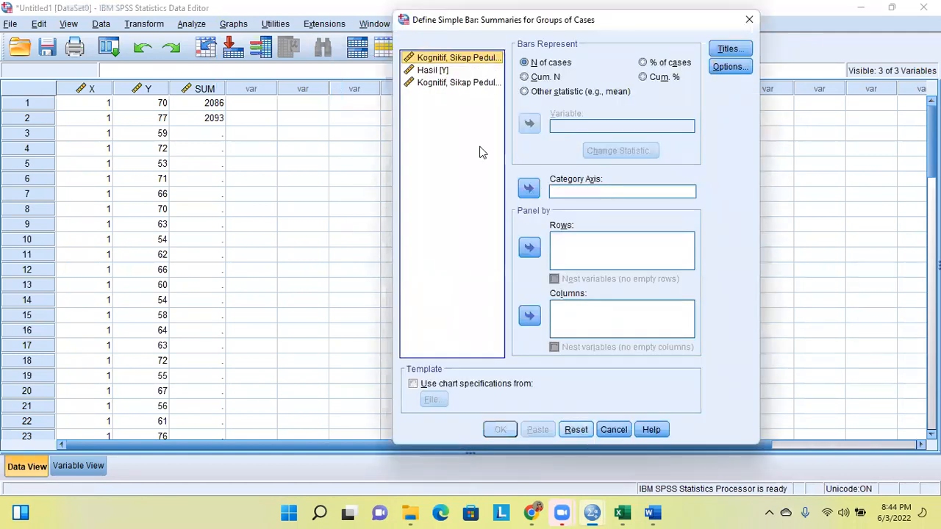
click(494, 83)
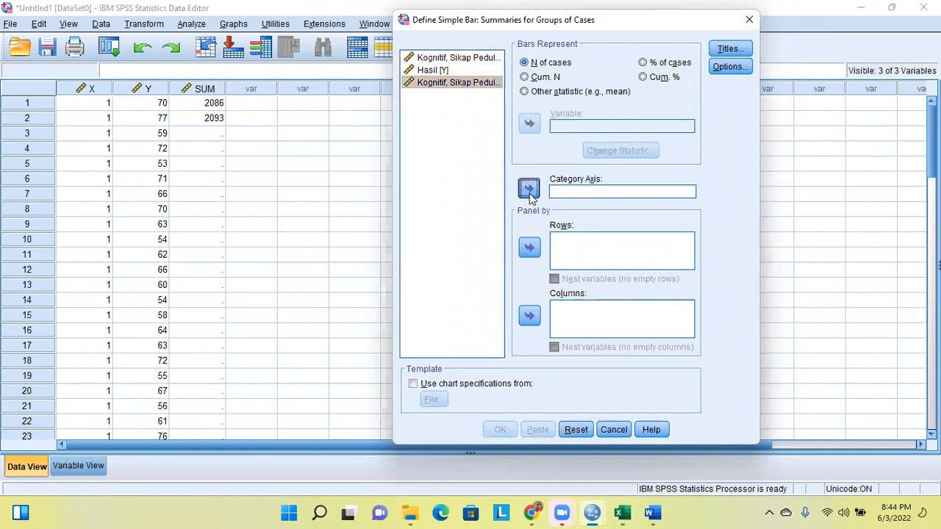
click(530, 191)
click(500, 430)
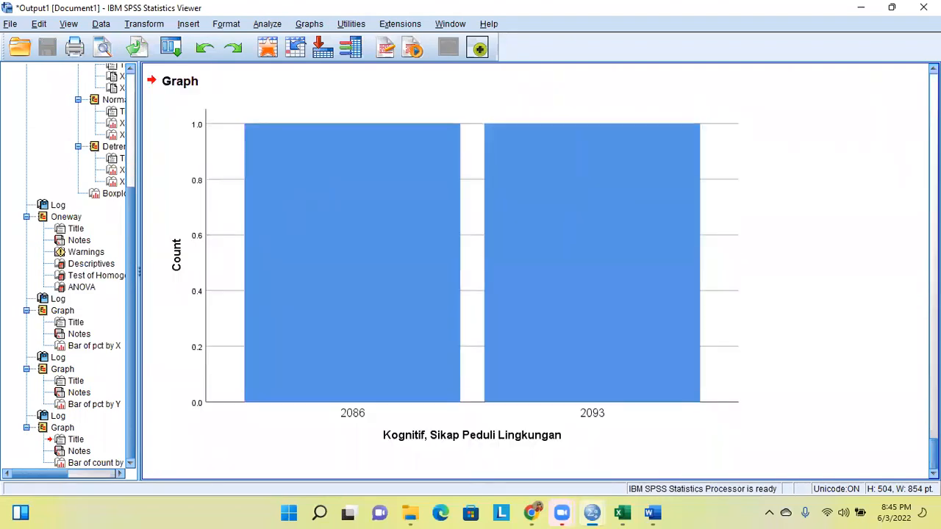
click(350, 416)
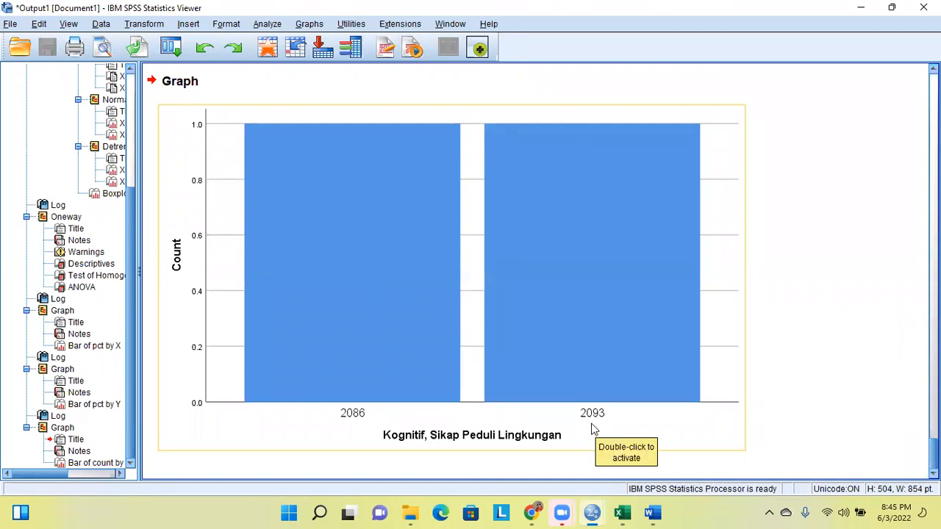
mouse_move(621, 513)
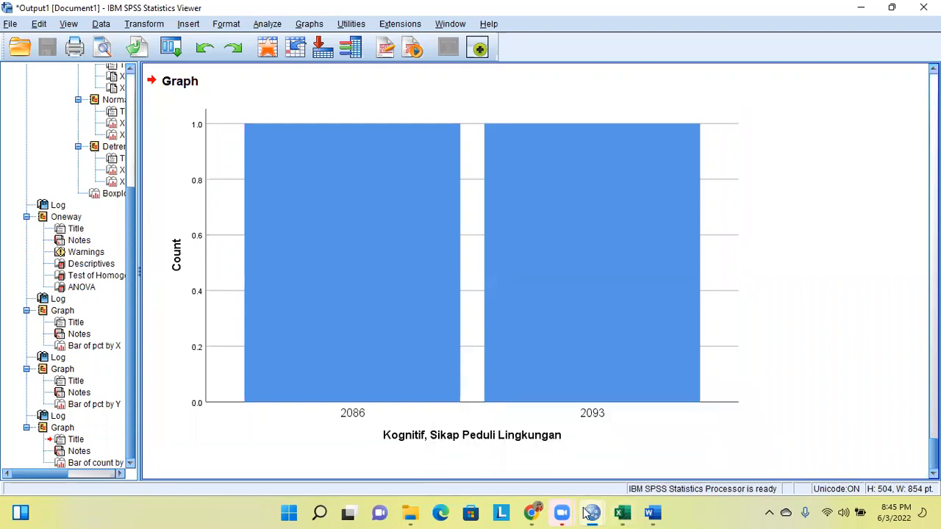
click(531, 458)
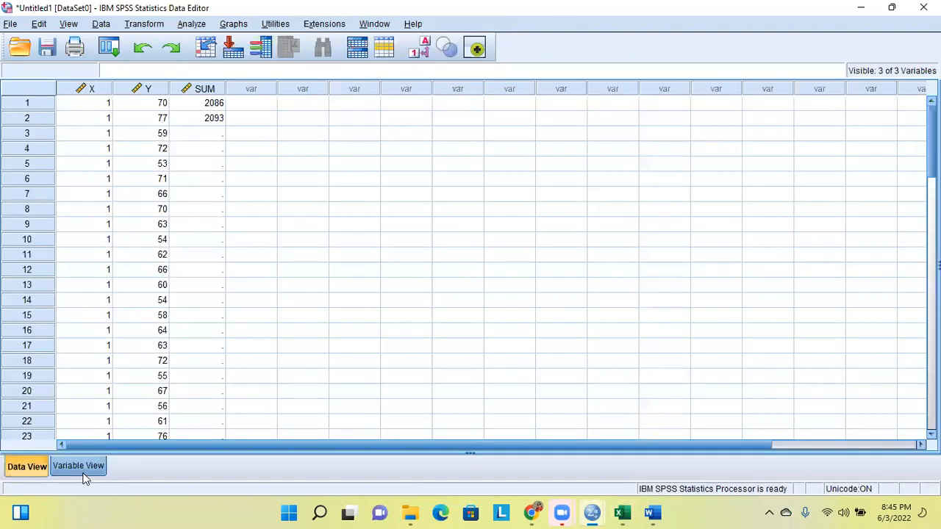
click(81, 470)
click(380, 120)
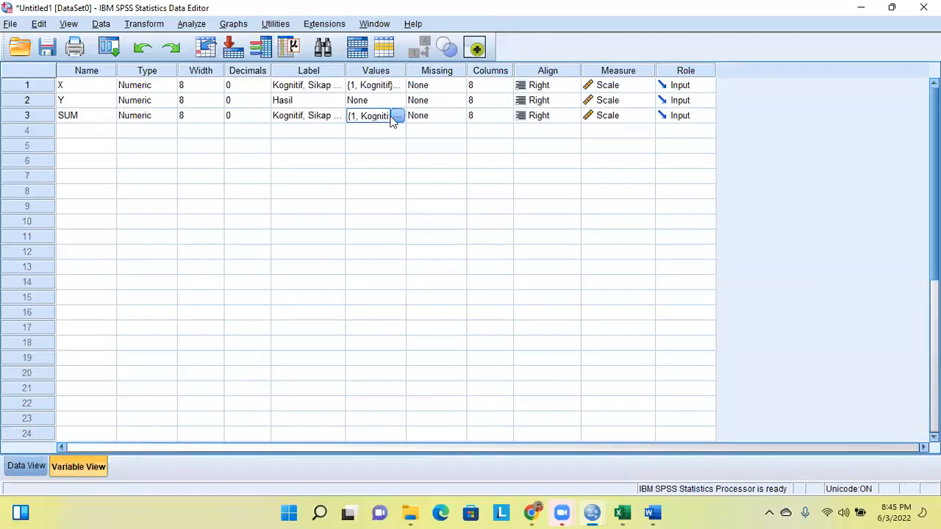
click(434, 237)
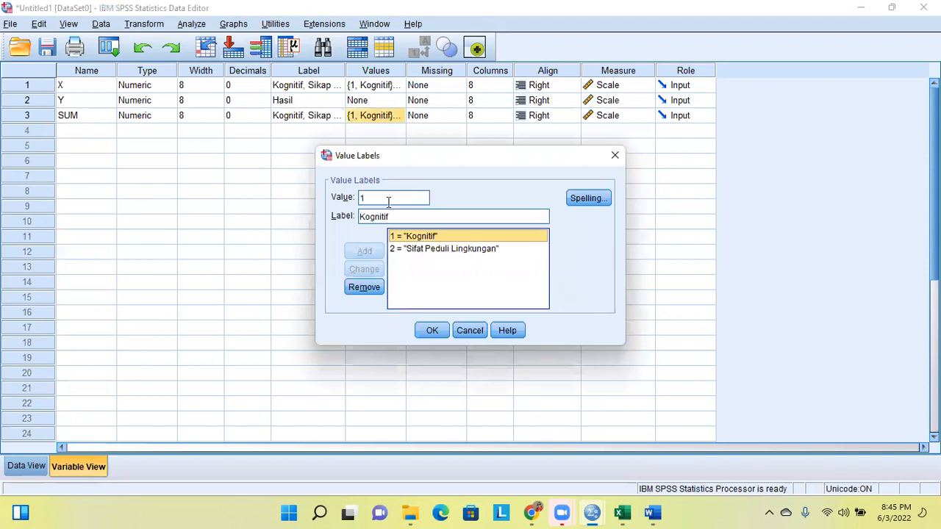
click(409, 250)
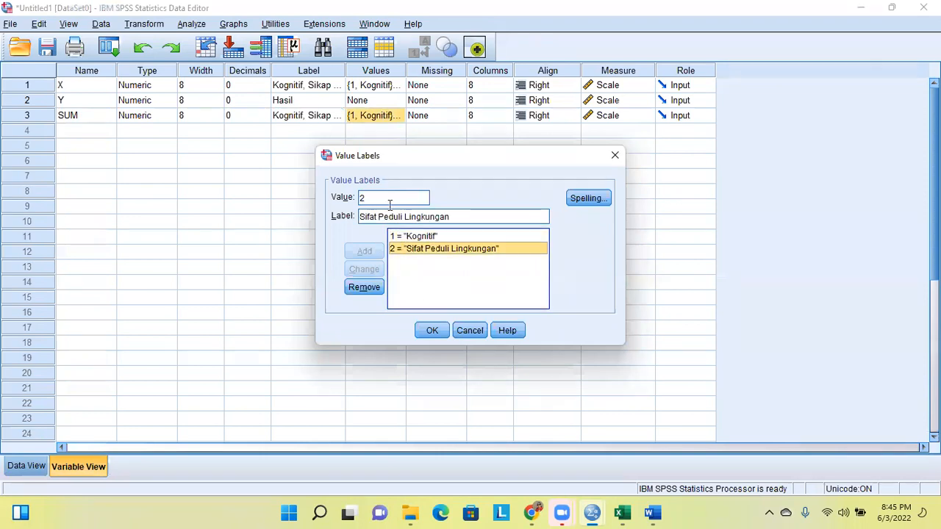
click(384, 198)
text(0)
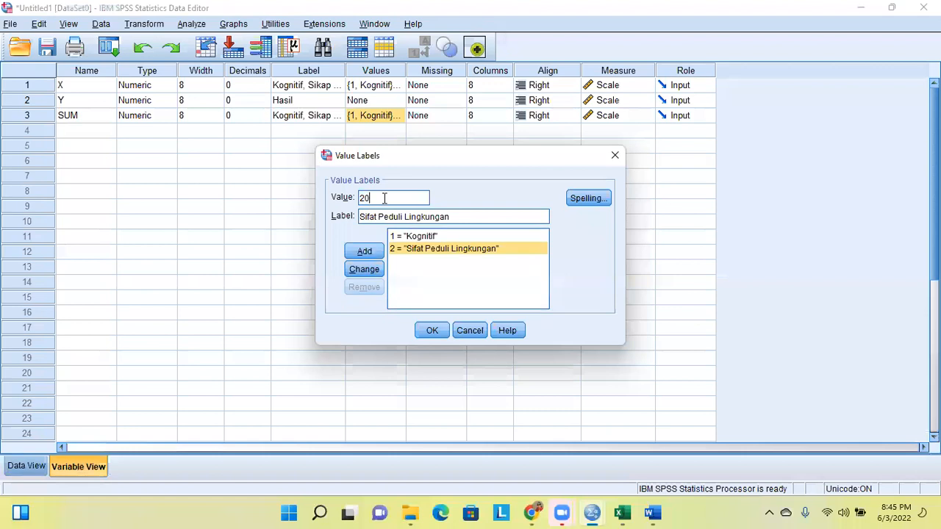
key(BackSpace)
key(BackSpace)
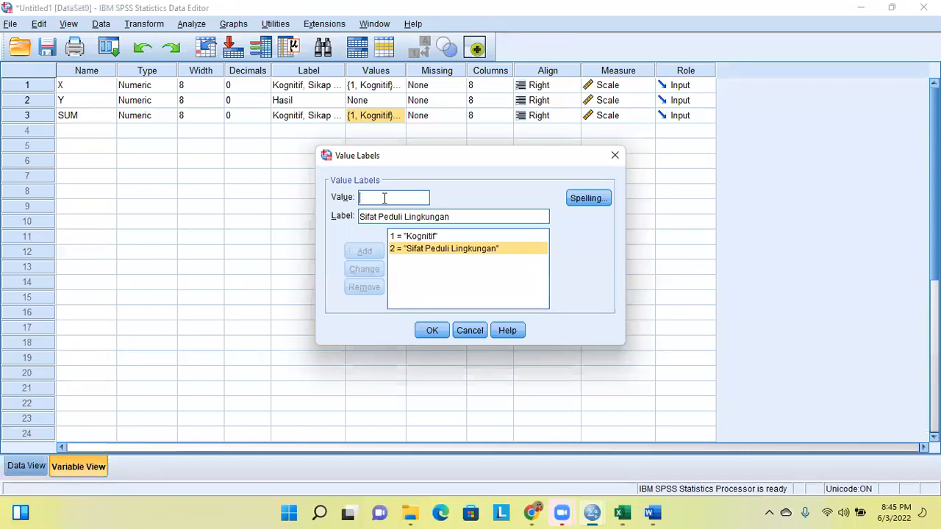
click(614, 159)
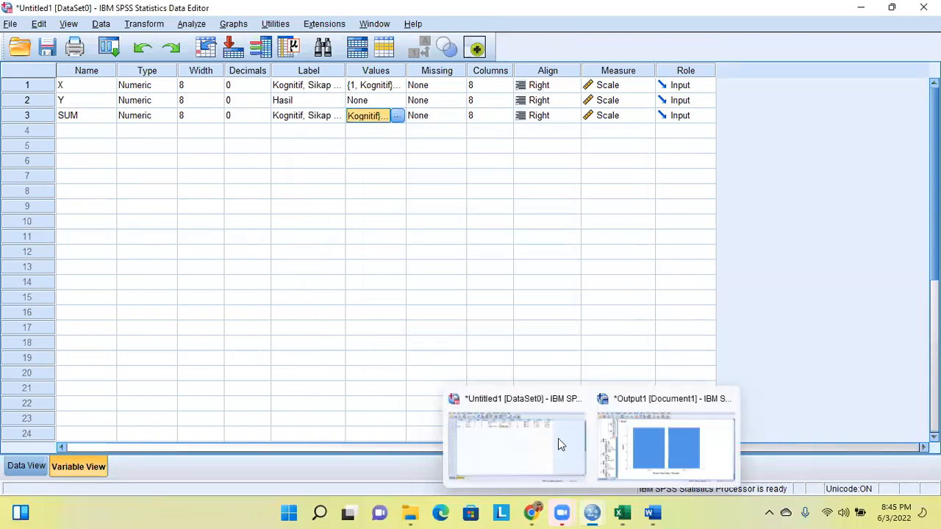
Step: Clear the SUM values of cases 1 and 2 in the data sheet
click(559, 441)
click(28, 471)
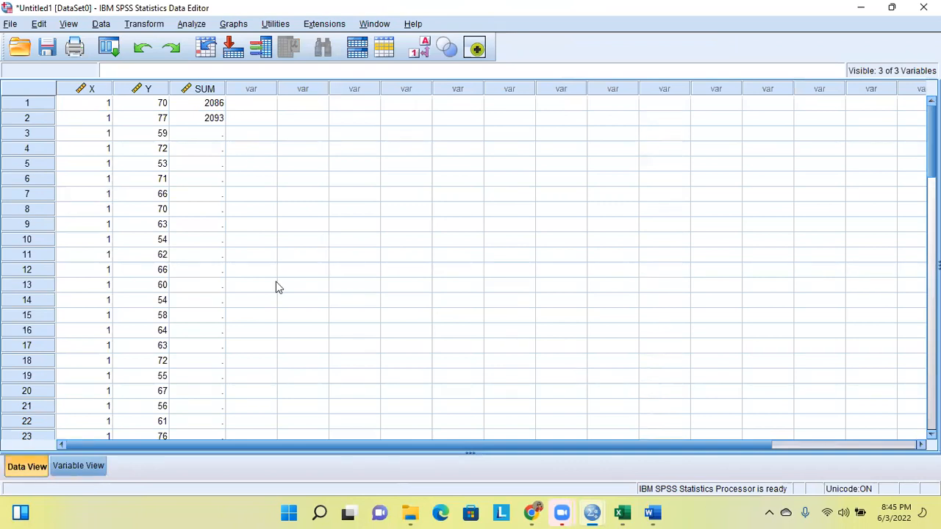
scroll(276, 287, down, 8)
scroll(276, 287, up, 8)
click(207, 107)
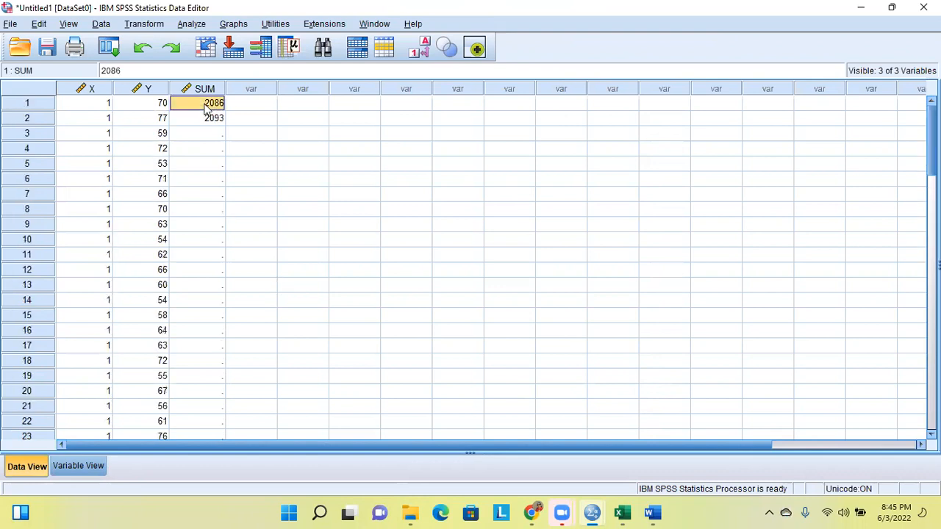
key(BackSpace)
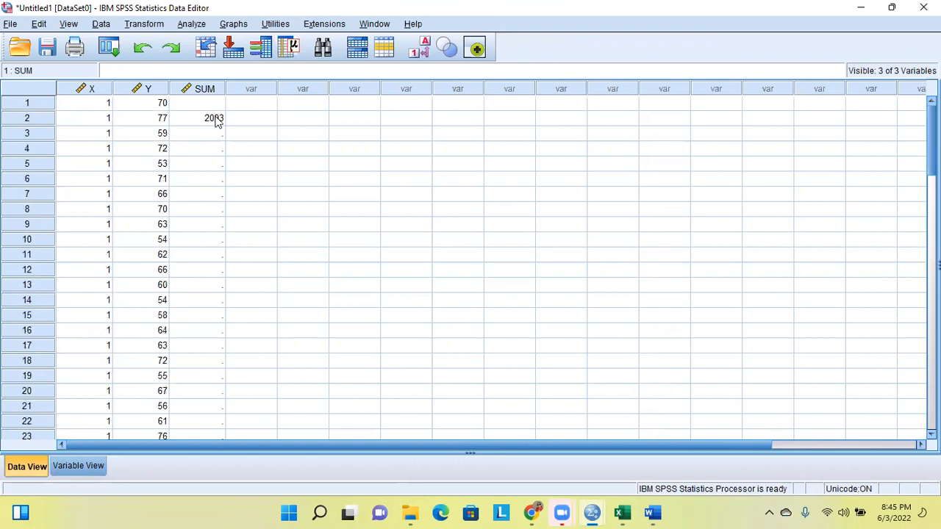
key(Return)
key(BackSpace)
click(263, 147)
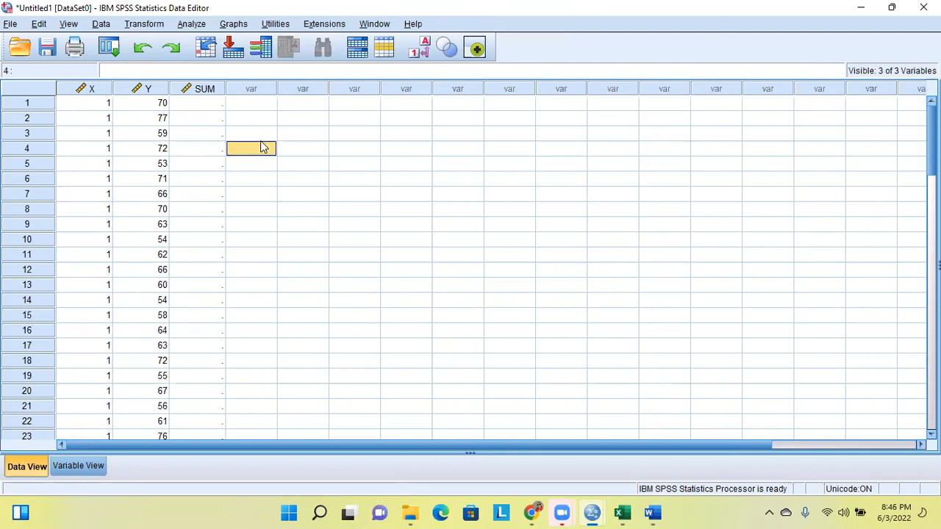